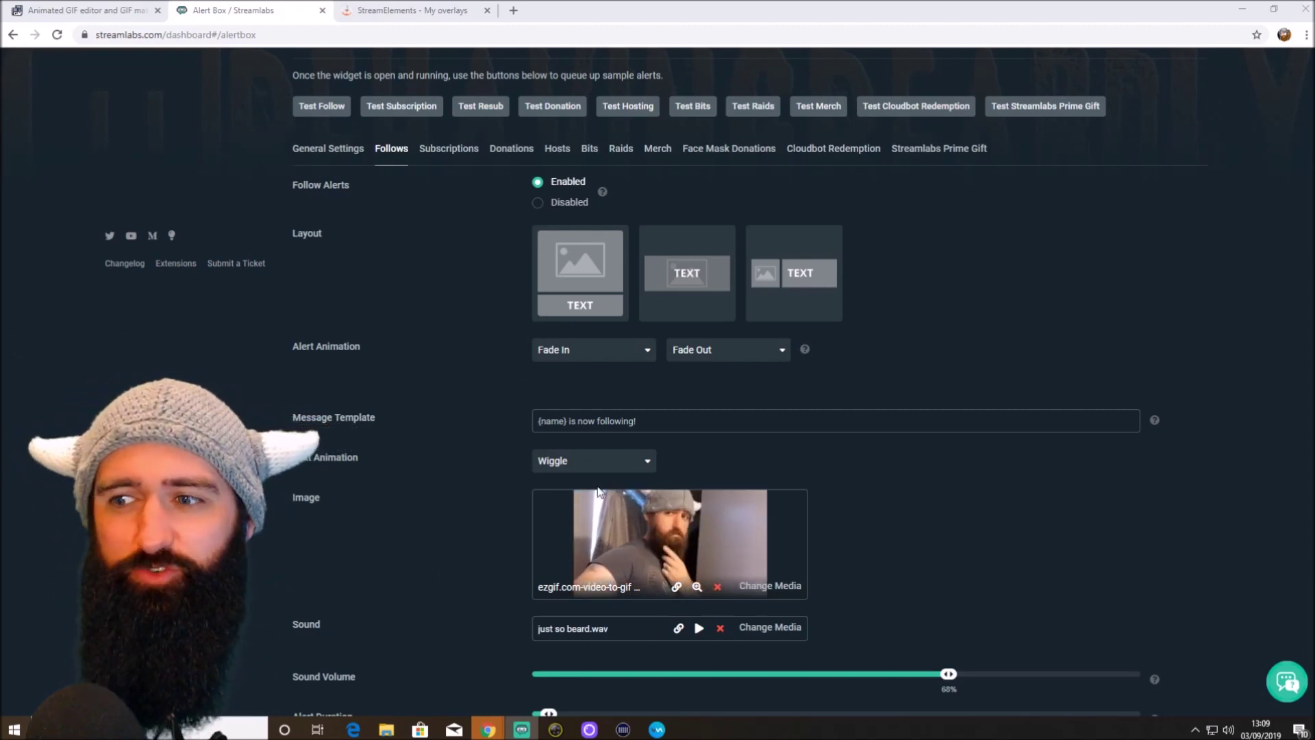
- Glance at the StreamElements overlays, then open Alert Box General Settings (2s delay, #00FF00 background)
left_click(392, 11)
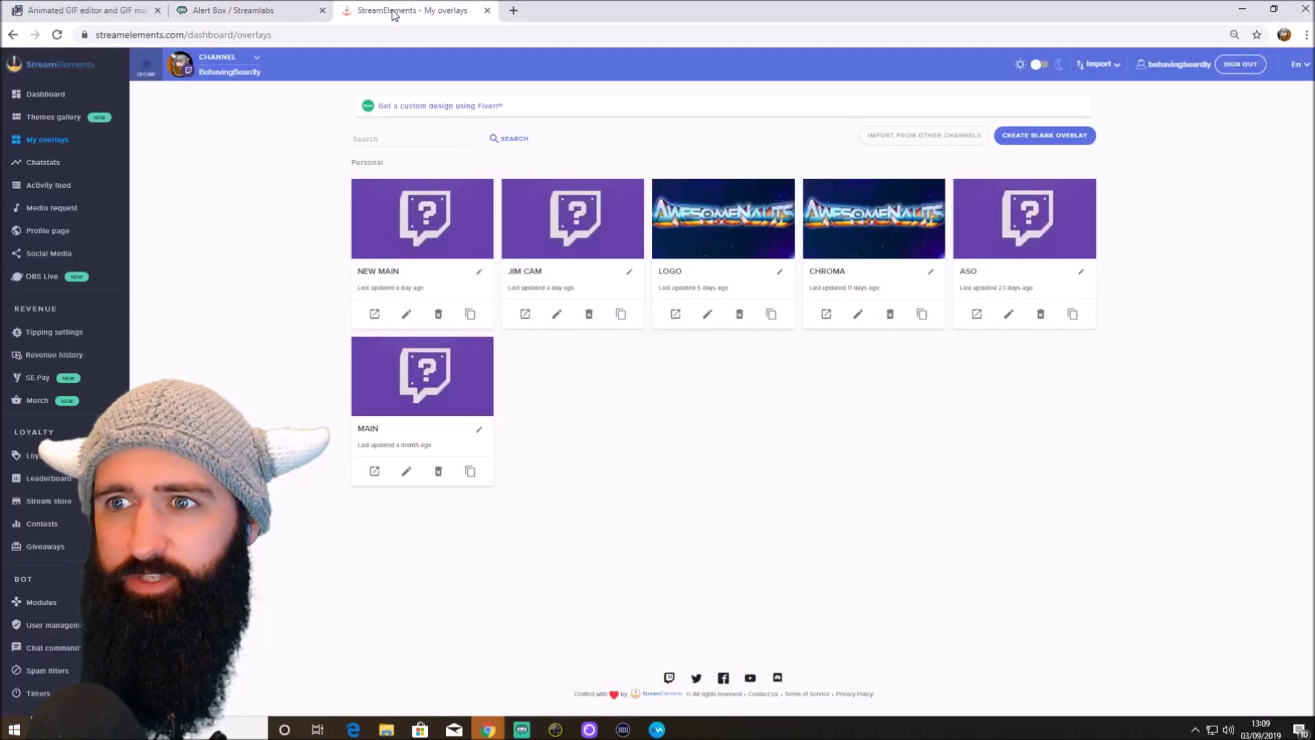
left_click(232, 10)
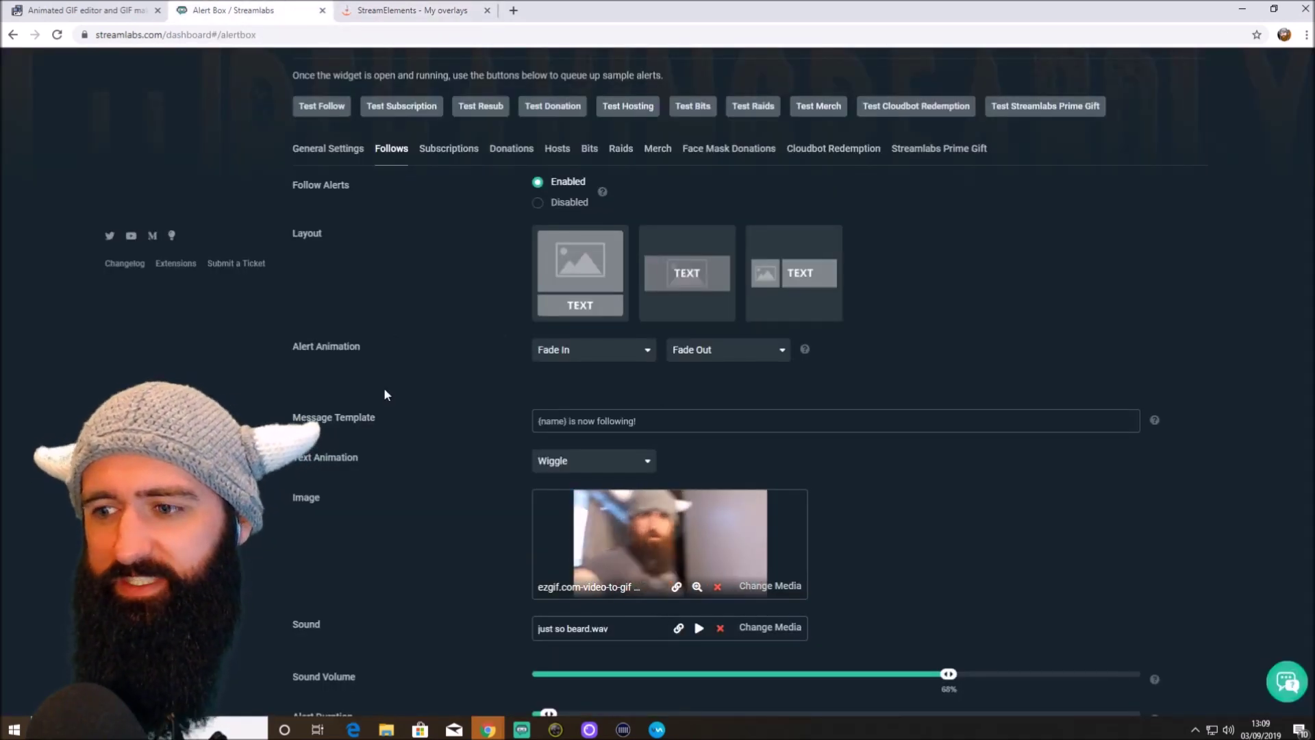
scroll(459, 397, "up", 5)
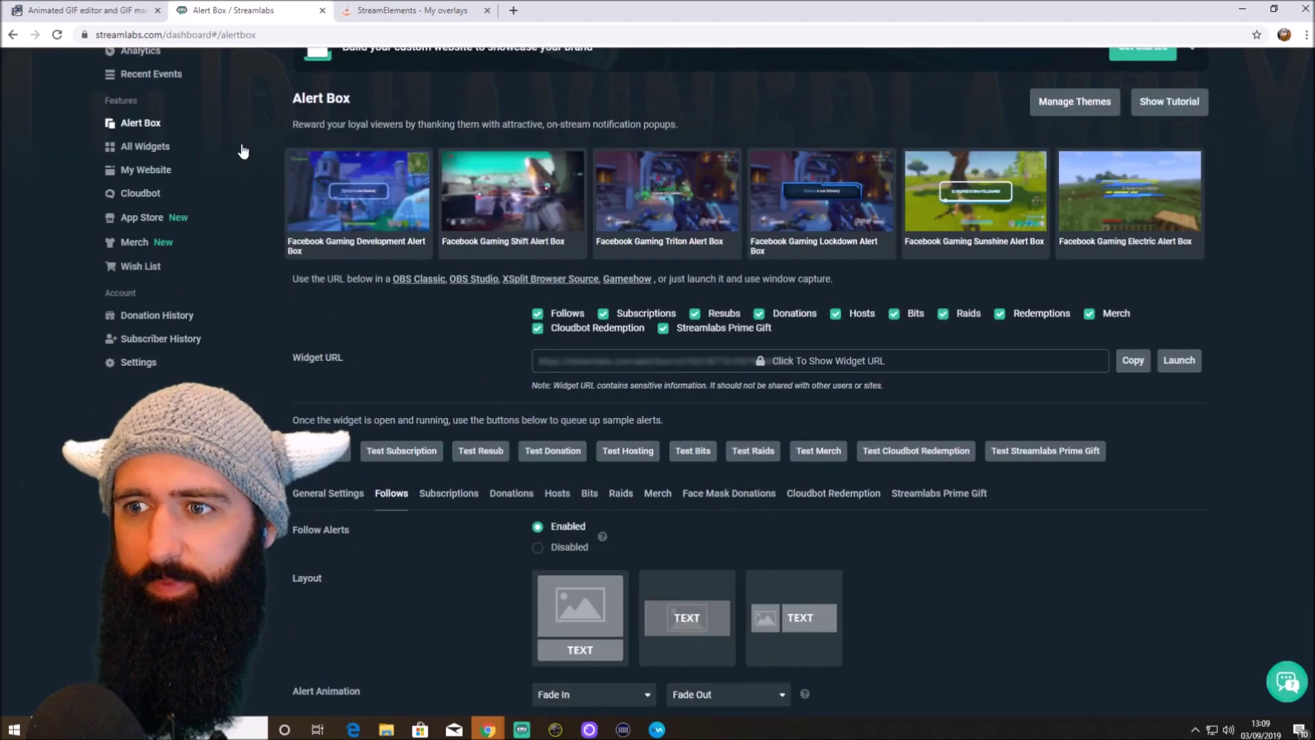
scroll(274, 411, "up", 2)
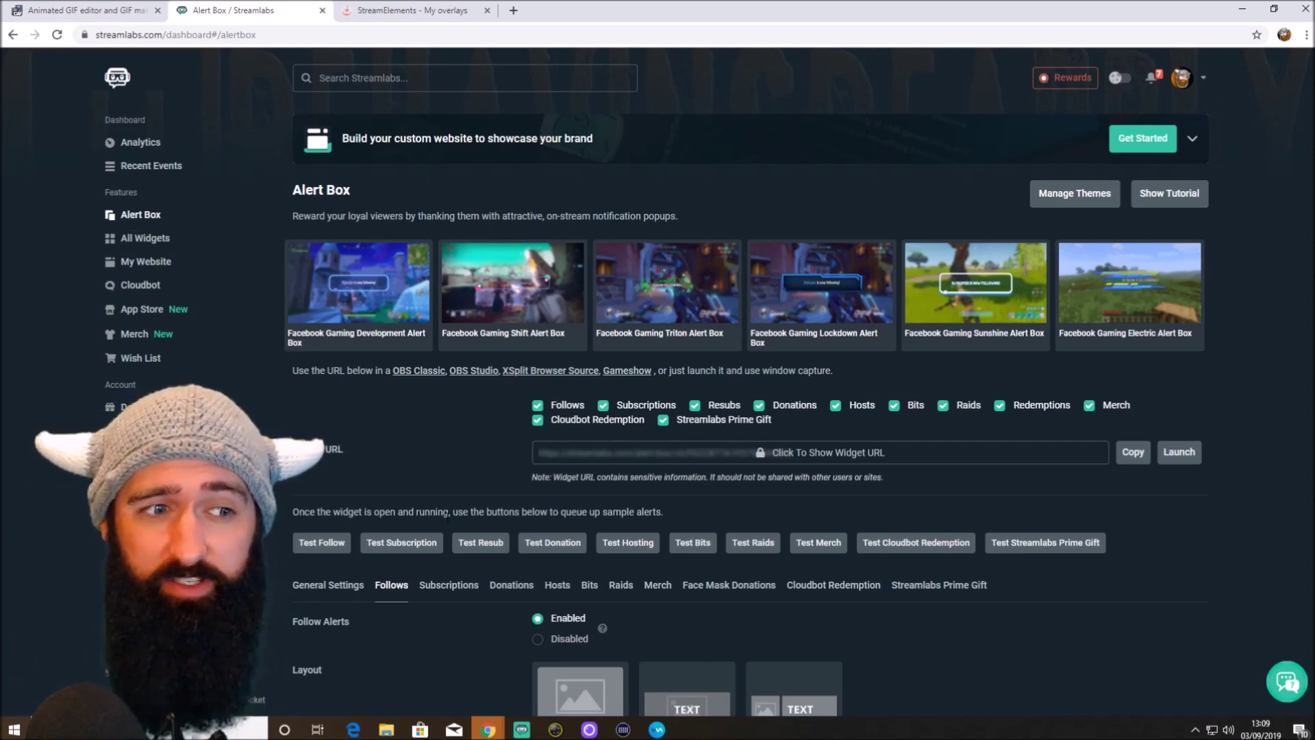
scroll(890, 636, "down", 7)
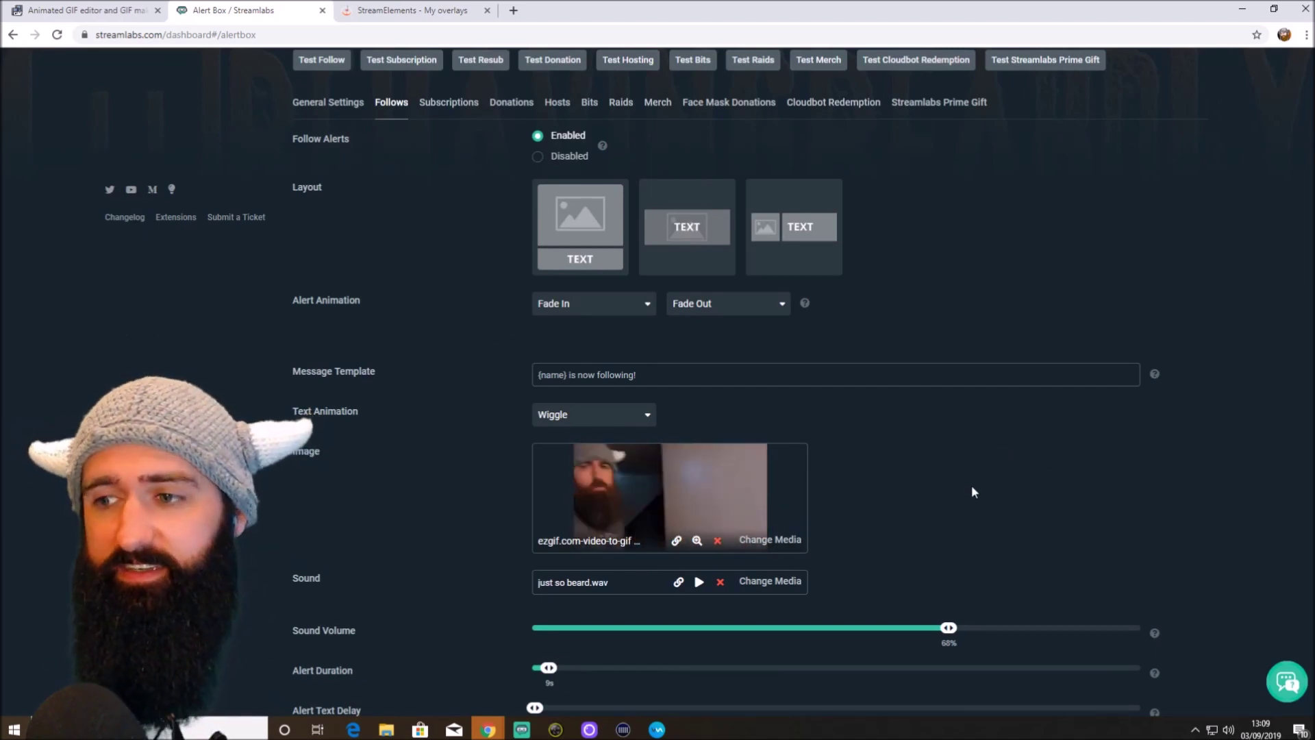
scroll(852, 462, "down", 2)
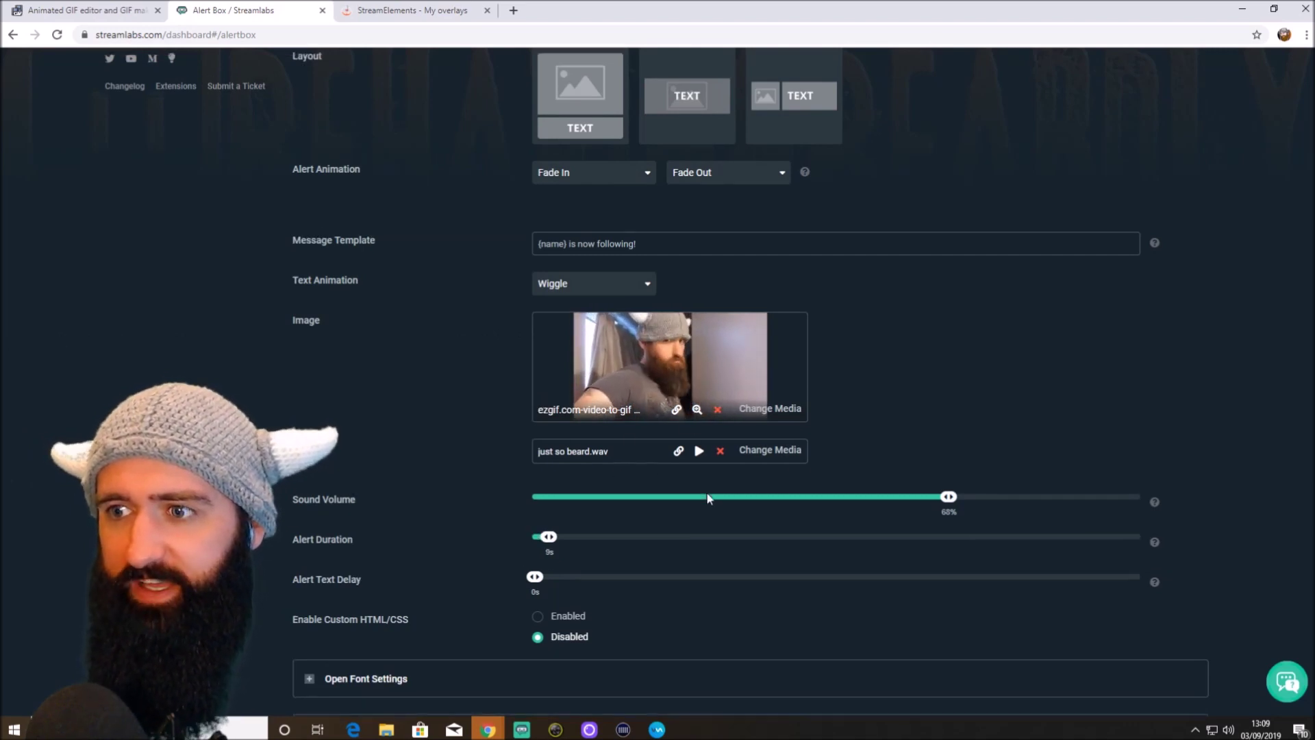
scroll(602, 293, "up", 4)
left_click(320, 244)
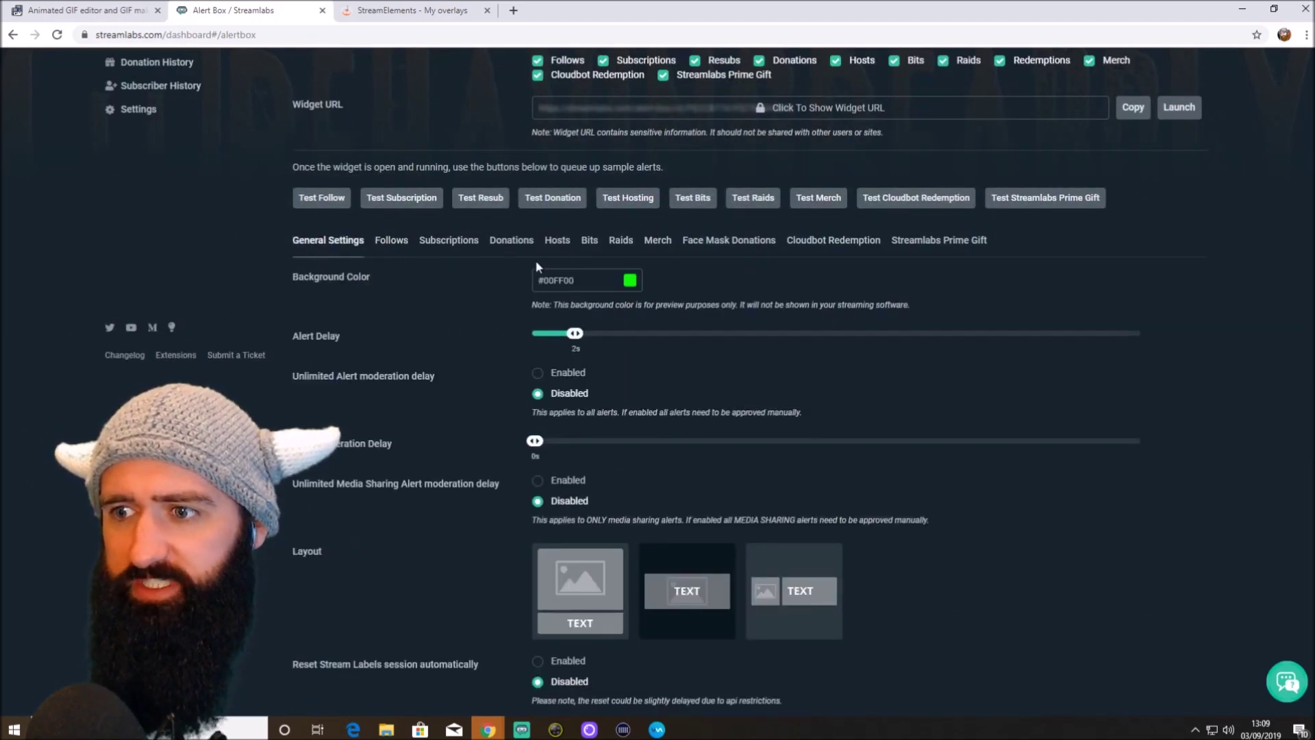
scroll(609, 404, "down", 4)
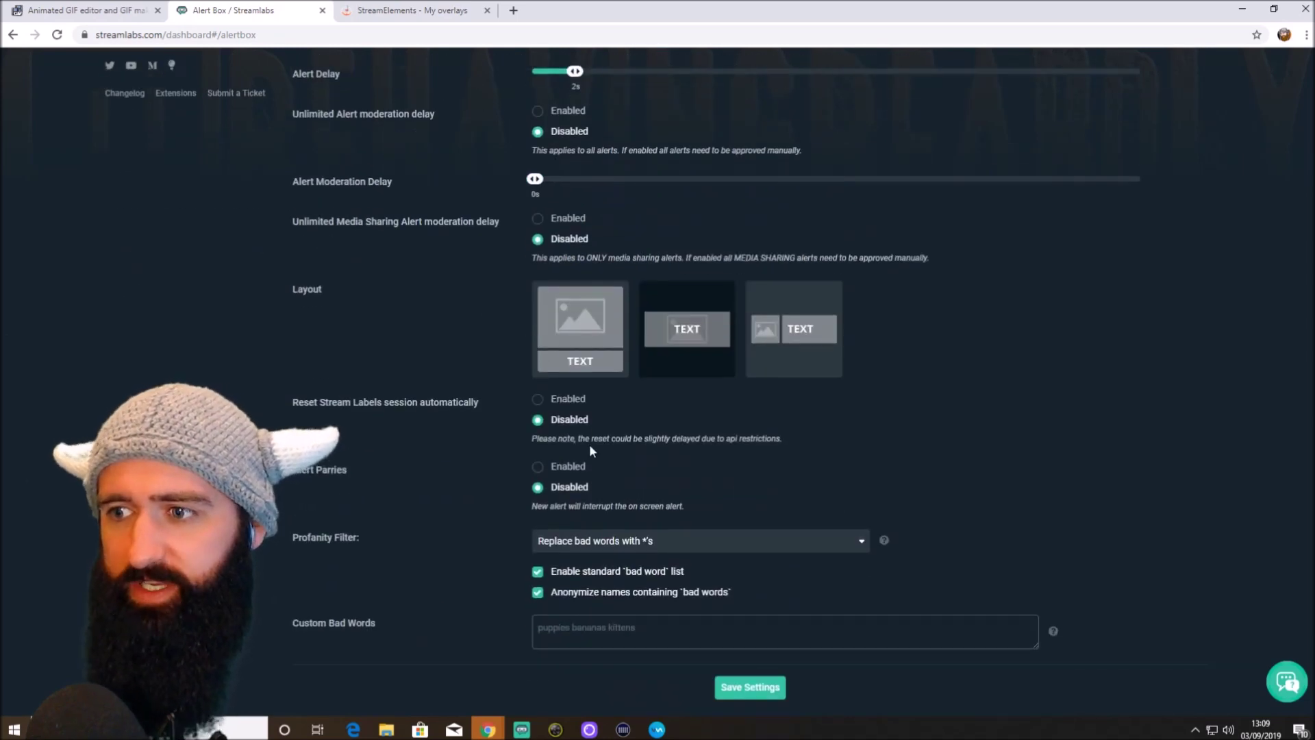
scroll(590, 446, "up", 3)
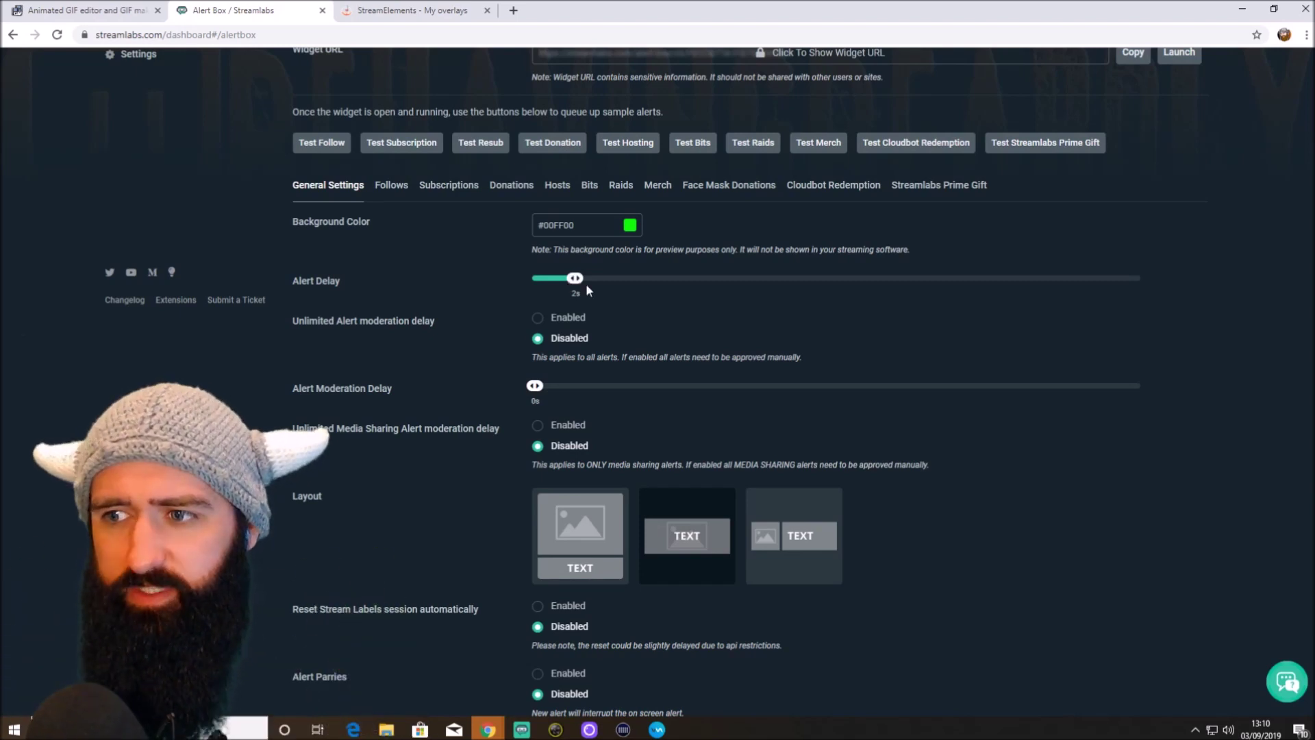
- Open the Follows settings and review the Wiggle animation, 68% sound volume and 9s duration
left_click(399, 191)
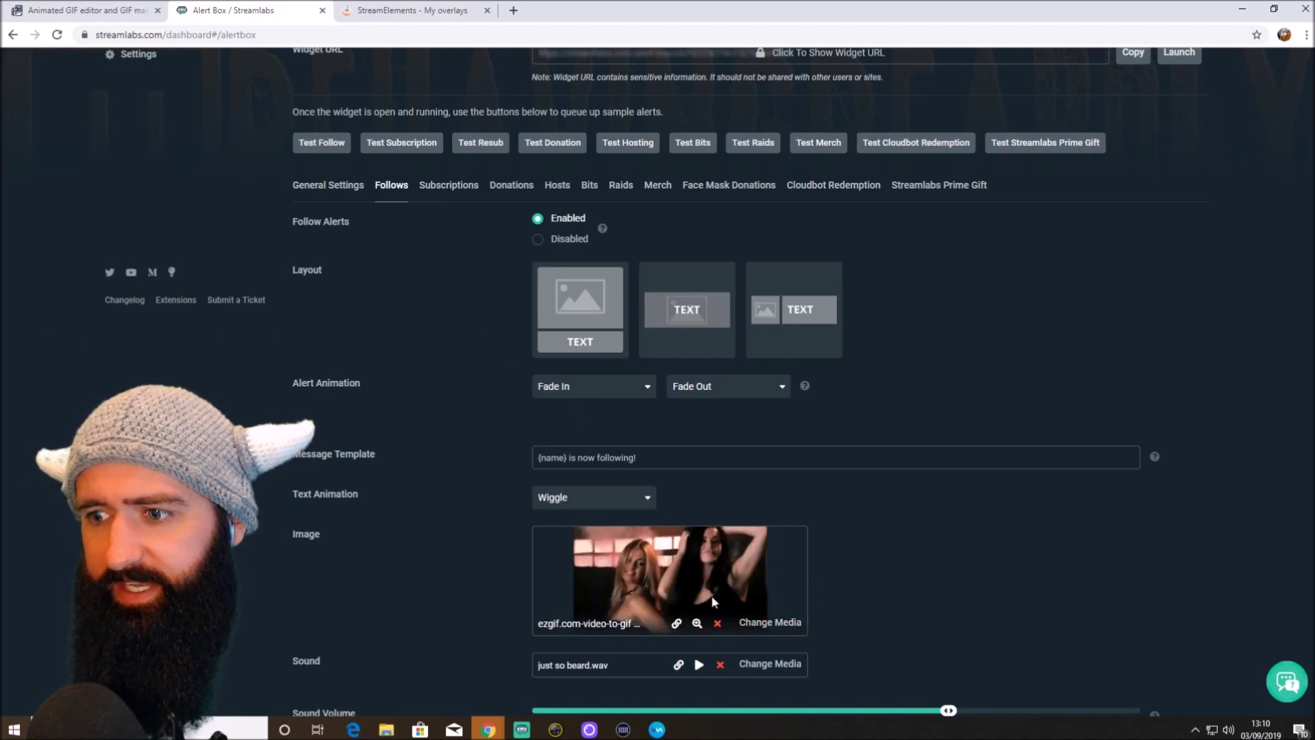
scroll(788, 493, "down", 3)
scroll(610, 294, "up", 3)
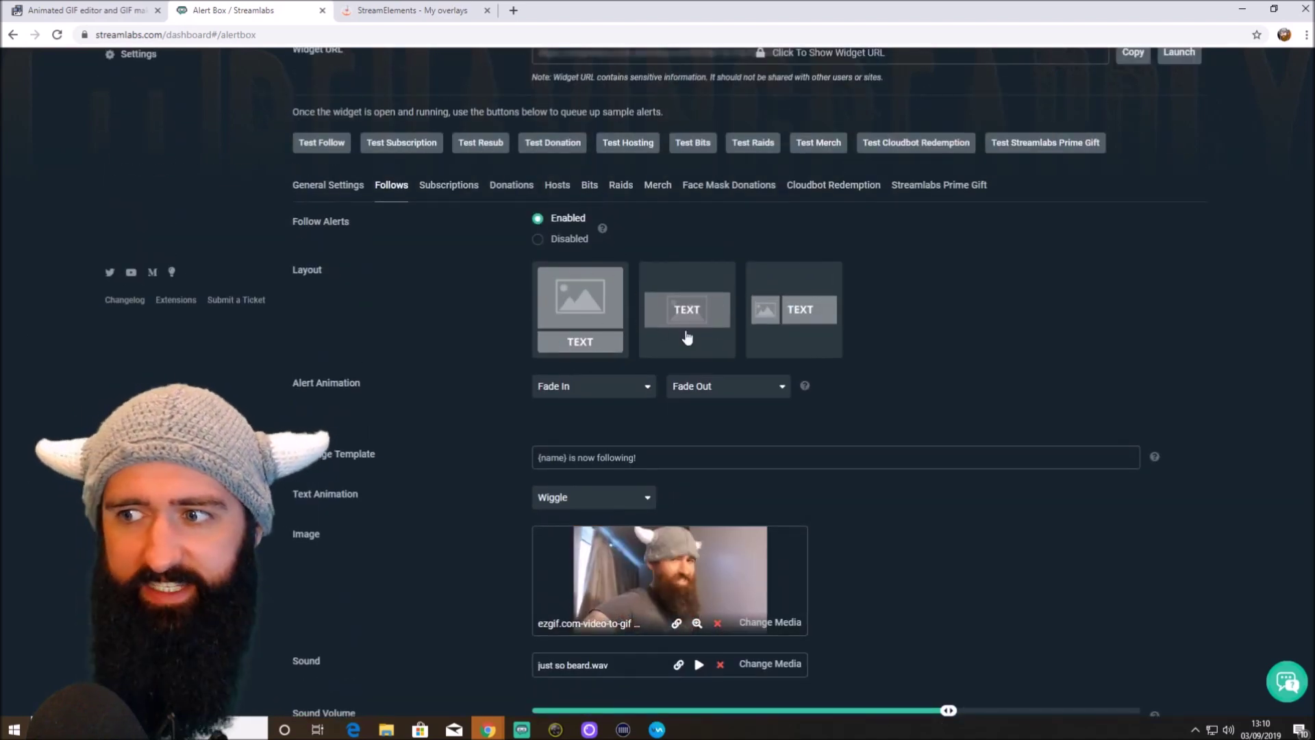
scroll(484, 194, "down", 2)
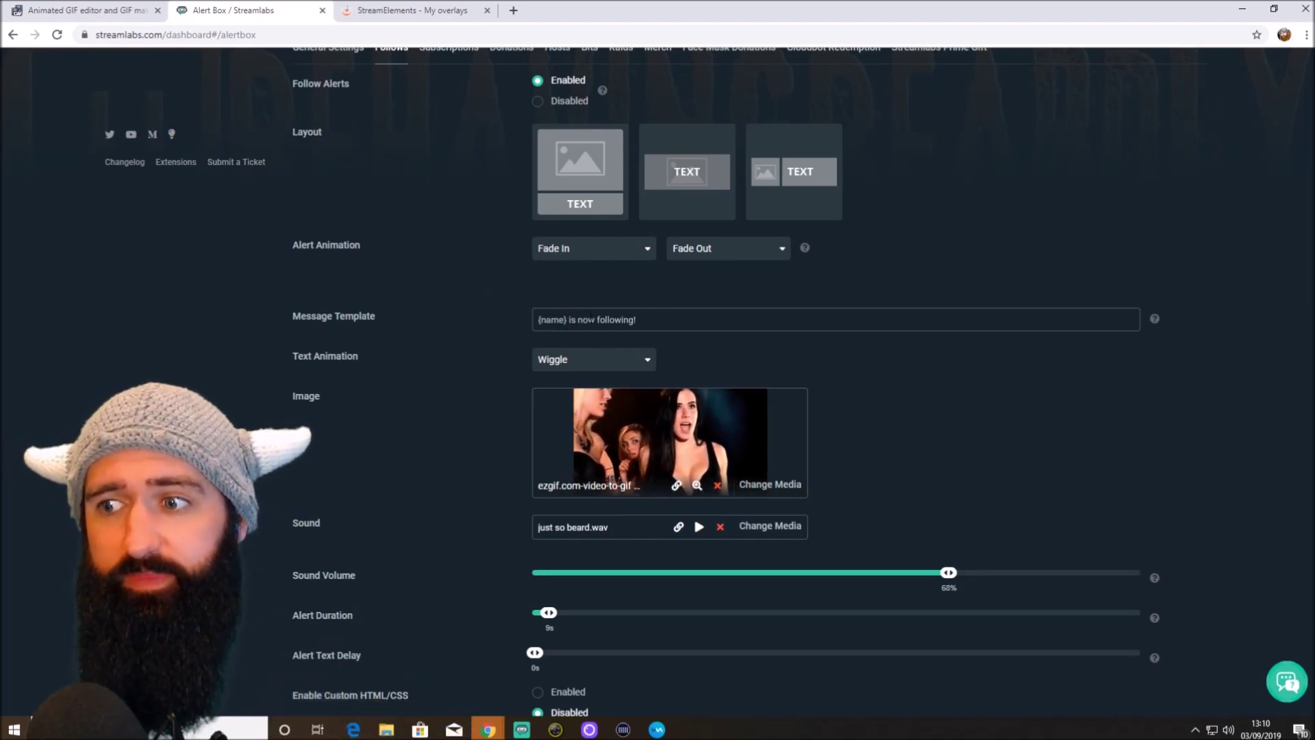
scroll(824, 370, "down", 1)
scroll(818, 372, "down", 1)
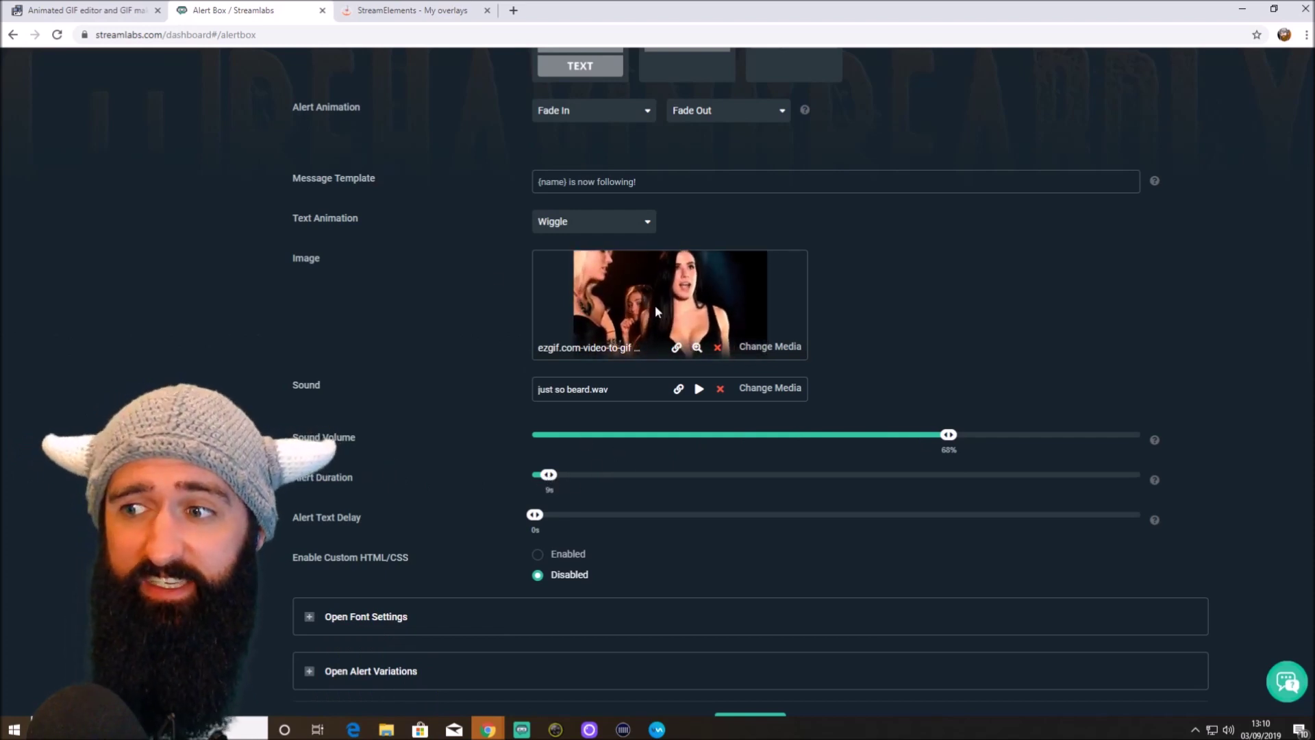
scroll(623, 541, "down", 1)
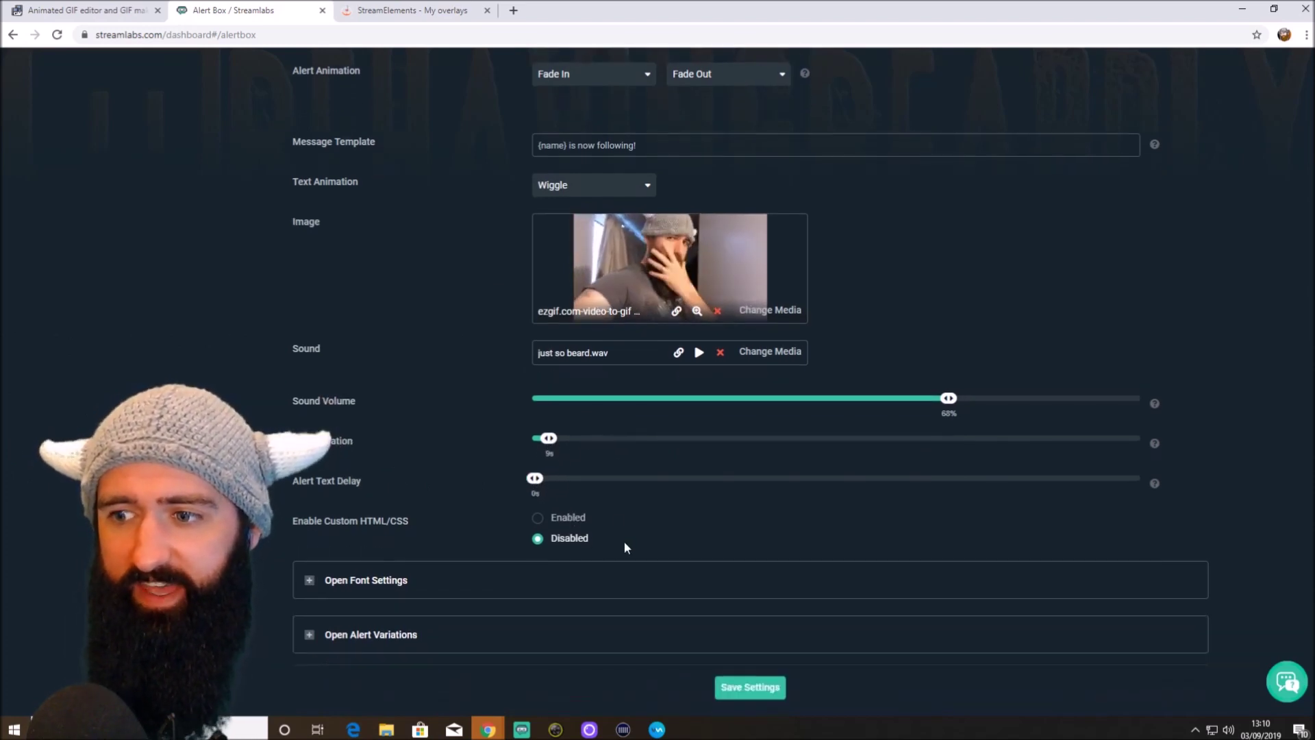
scroll(611, 568, "up", 5)
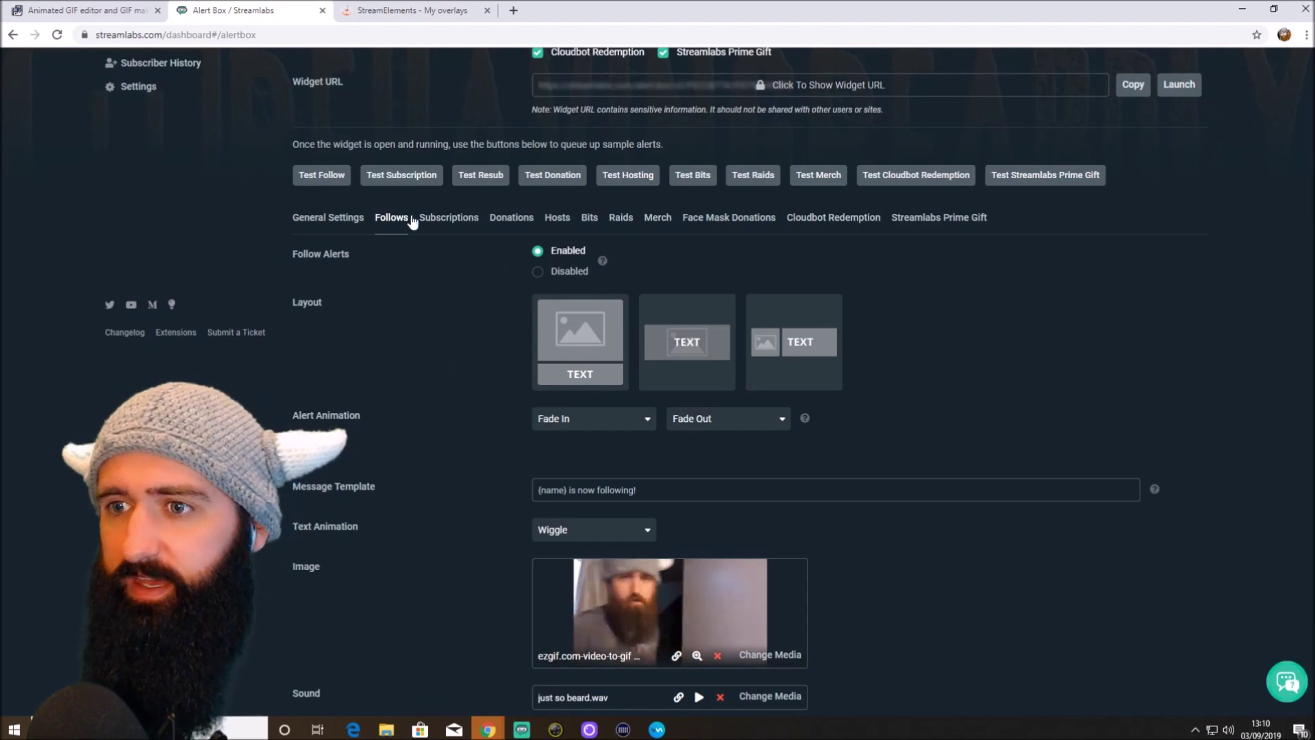
- Run Test Follow twice to preview the GIF alert with 'just so beard.wav'
left_click(334, 179)
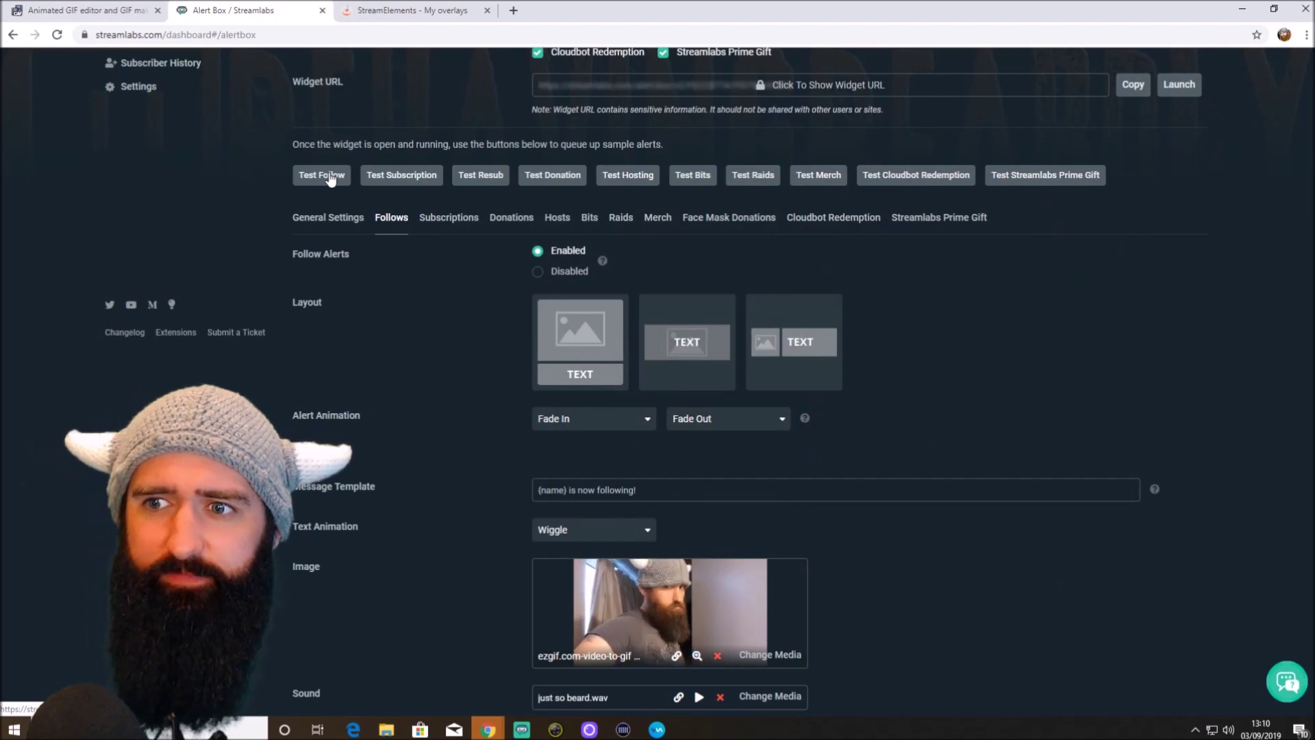
left_click(330, 176)
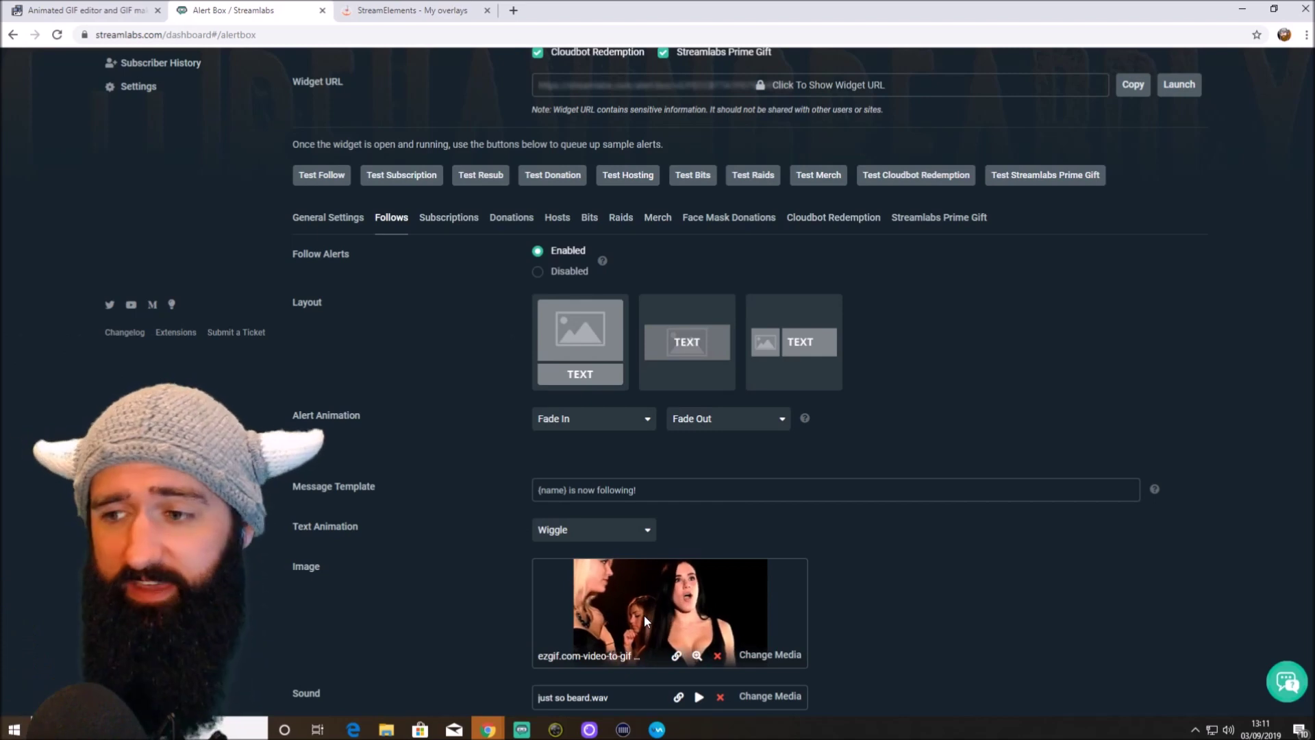
scroll(625, 572, "down", 2)
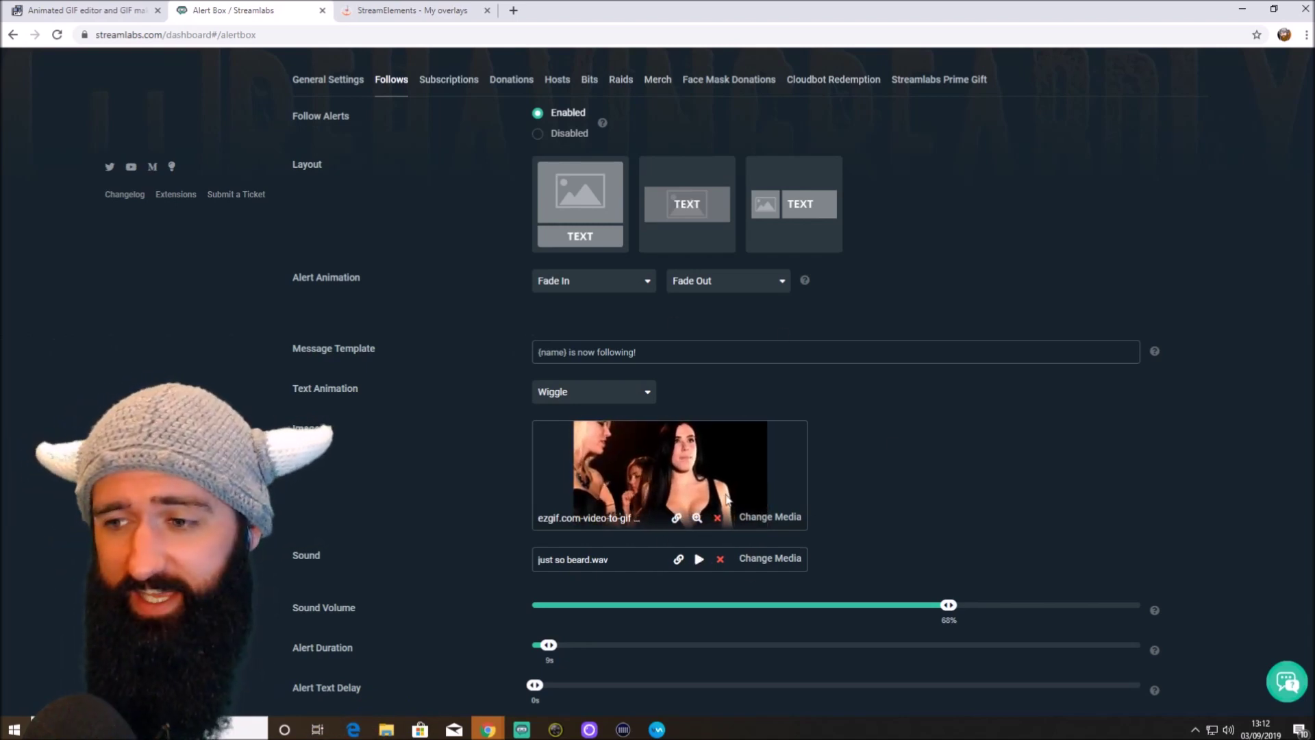
- Bring Snap Camera up from the taskbar beside the follow alert settings
left_click(555, 730)
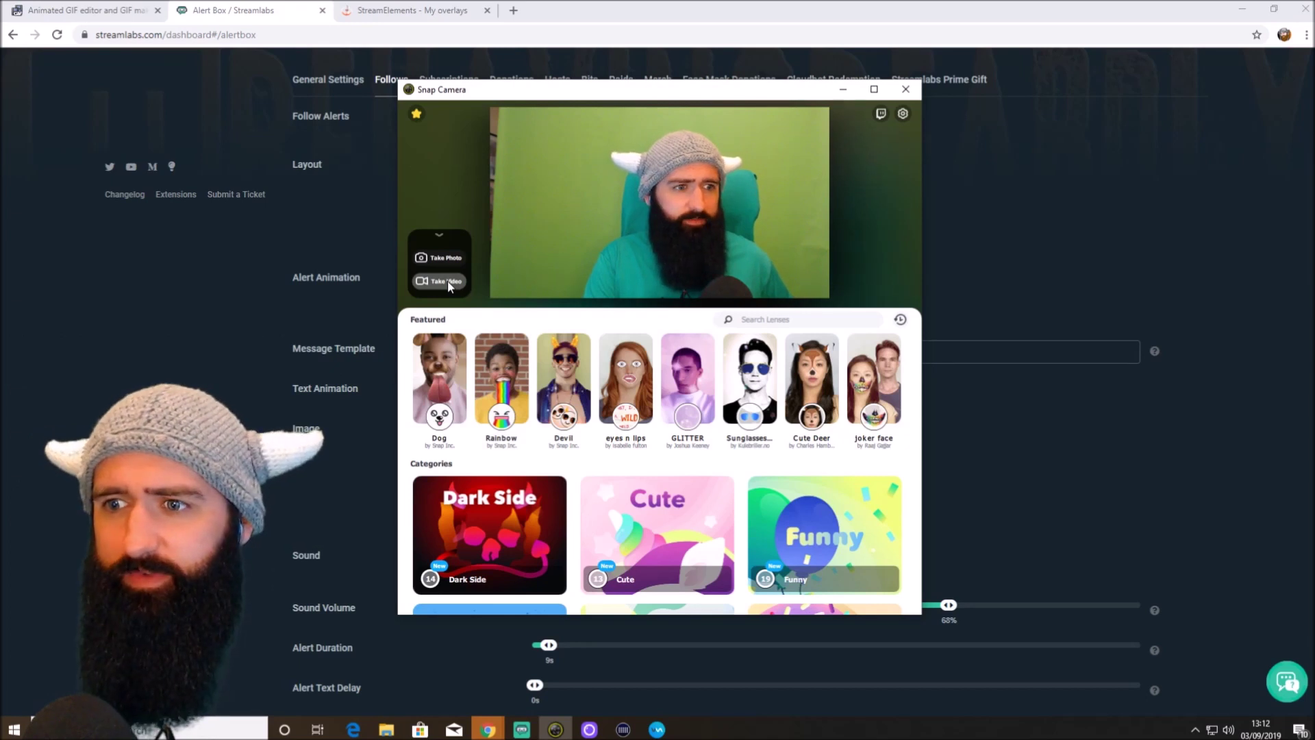
- Record a two-second webcam clip, save it on the Desktop as 'TERST ALERT', and go back to Chrome
left_click(447, 281)
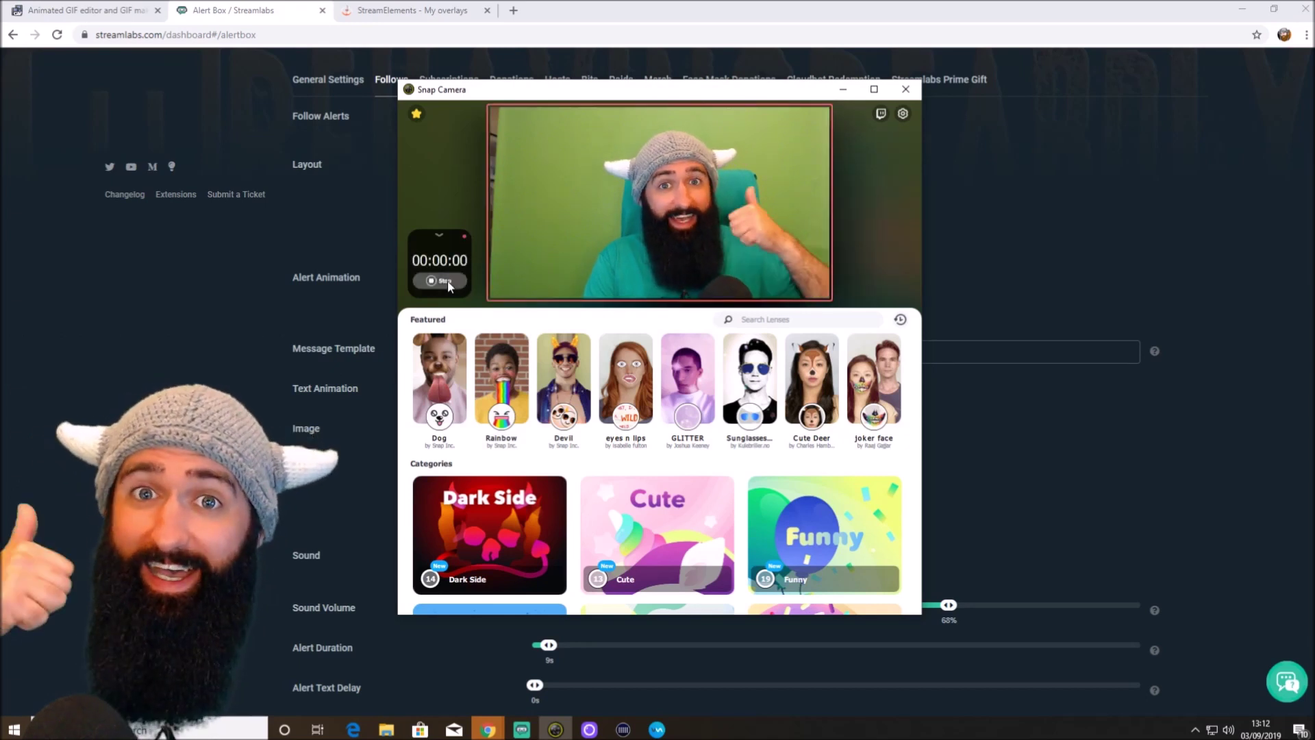
left_click(447, 281)
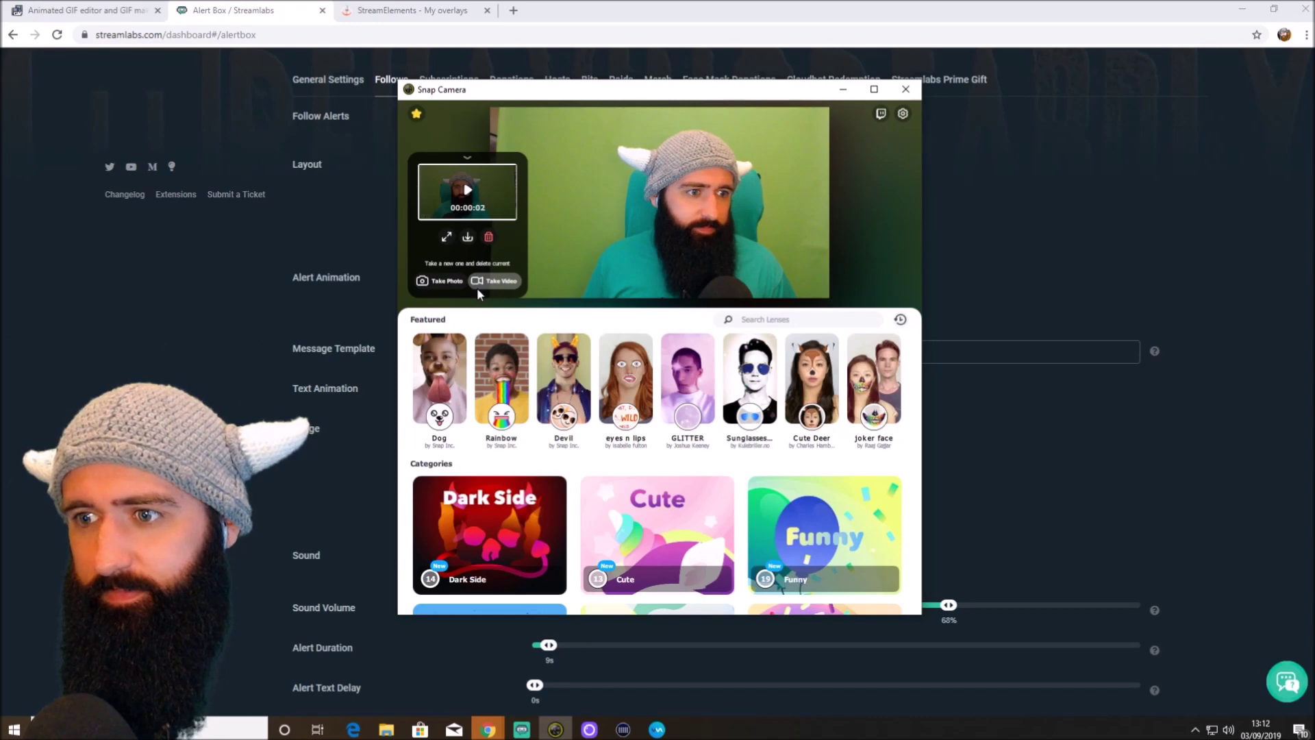
left_click(468, 236)
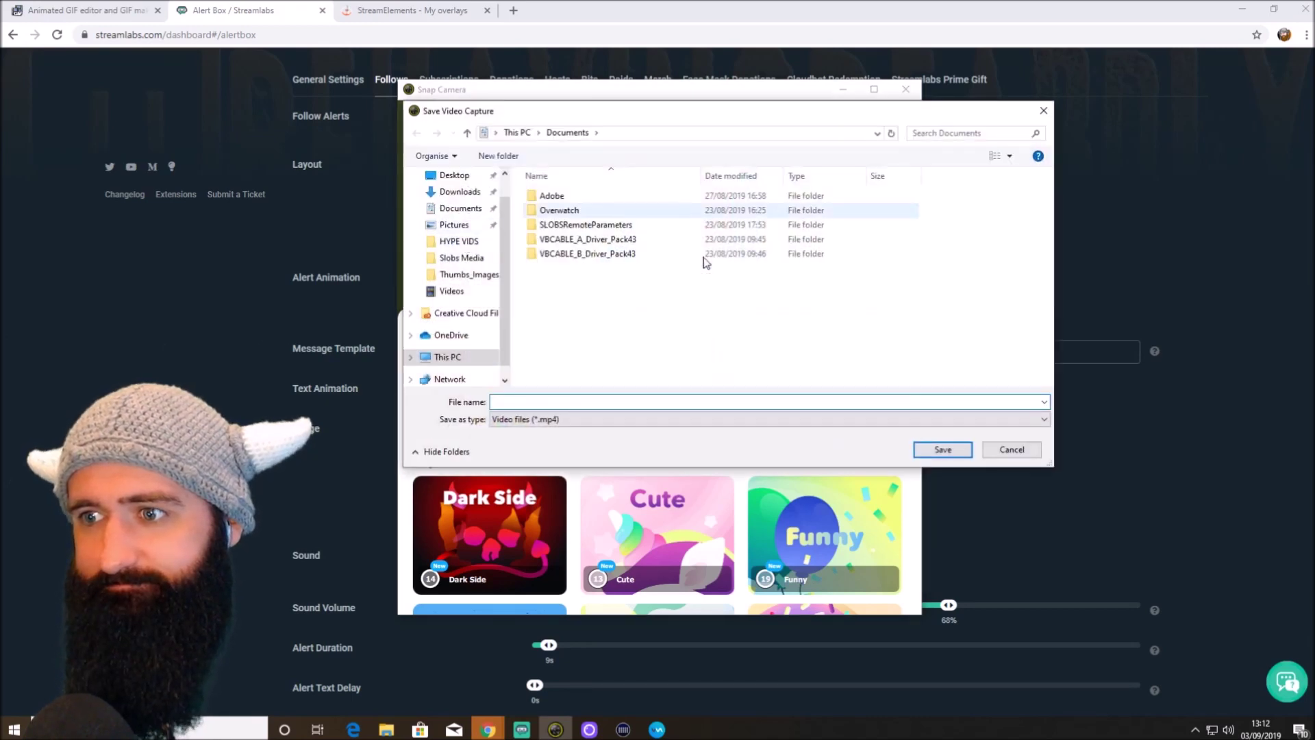
left_click(454, 175)
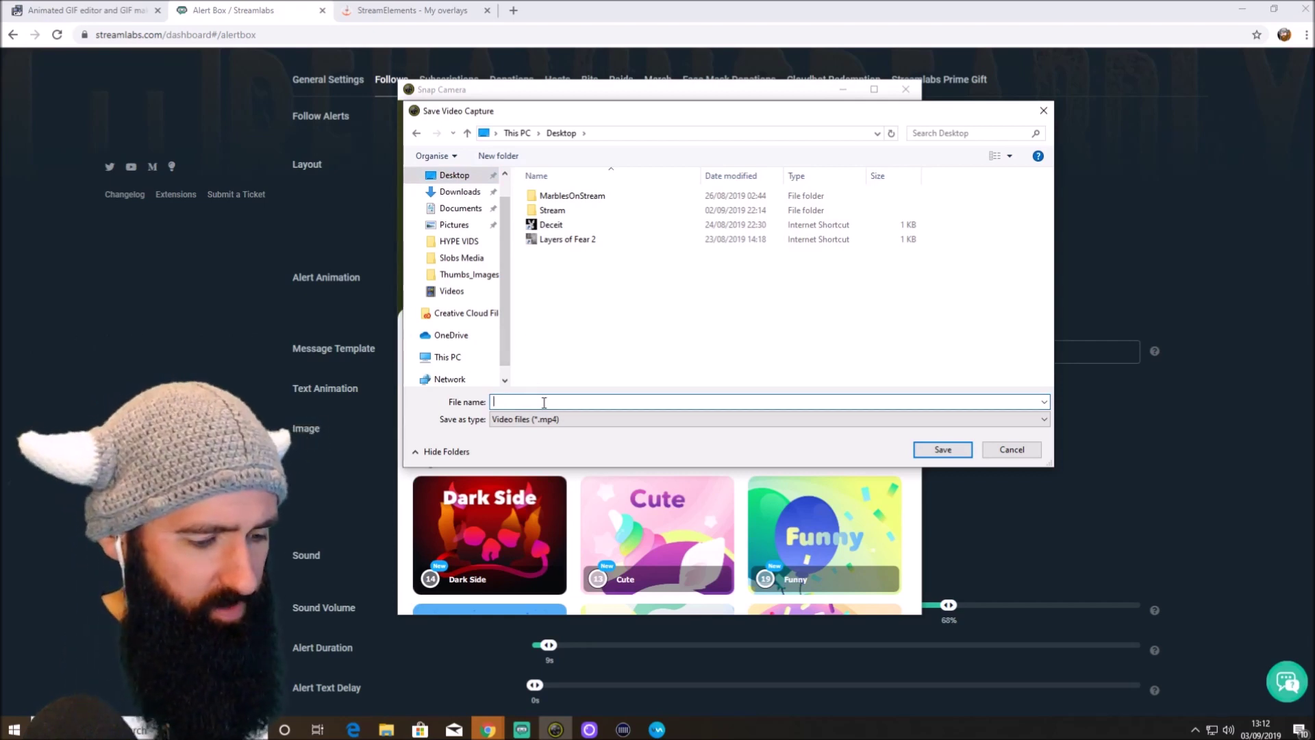
type("TERST ALERT")
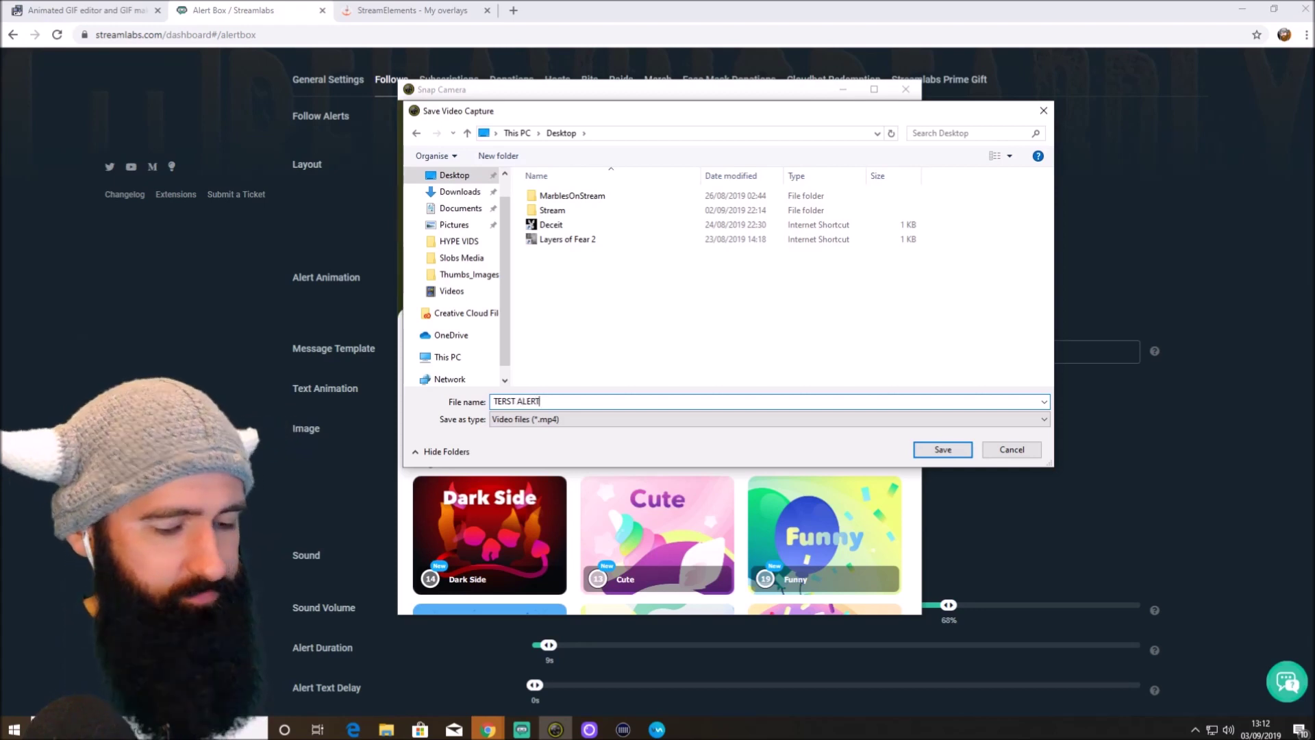
left_click(949, 455)
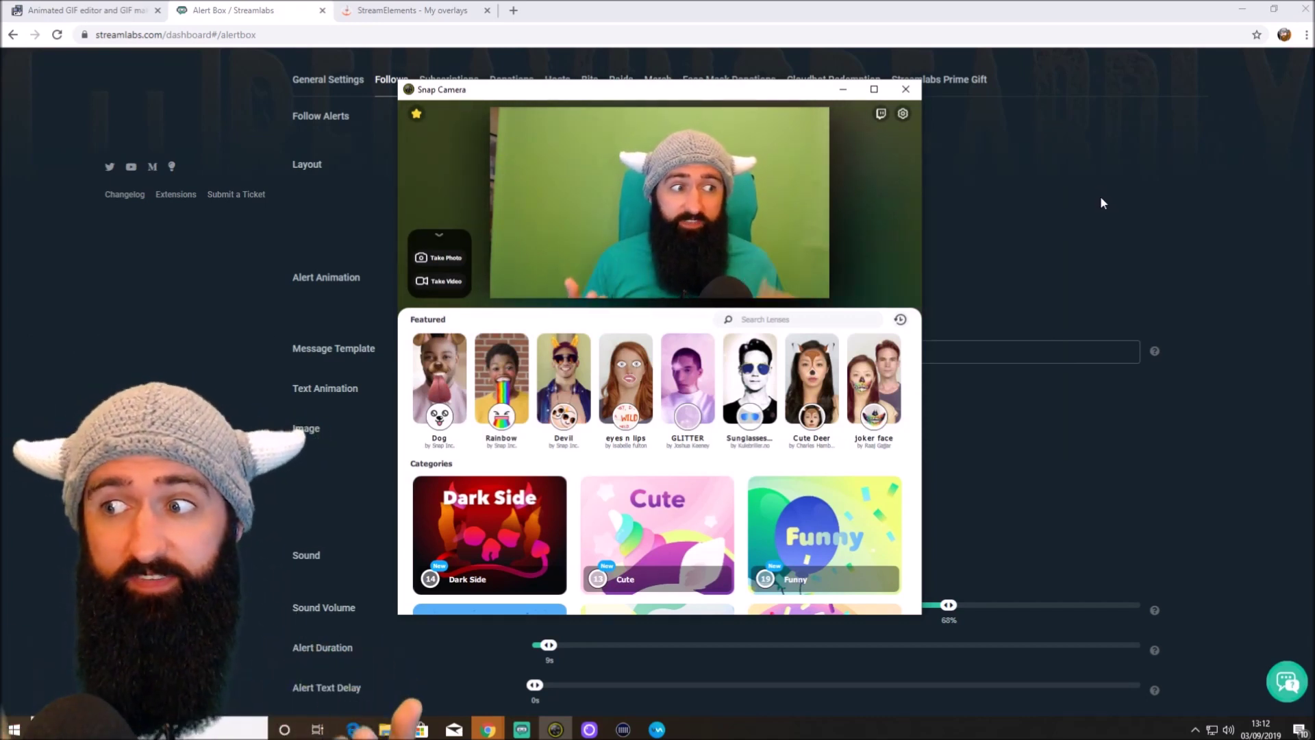
left_click(1177, 179)
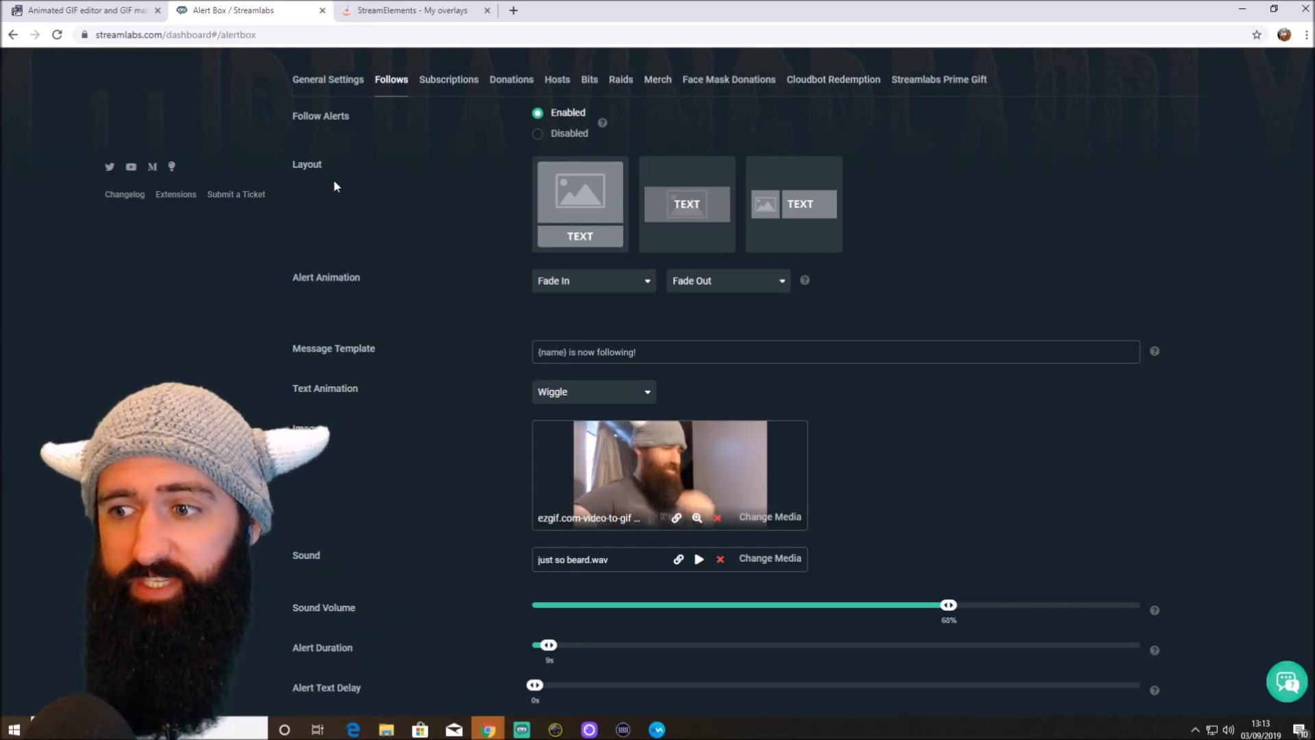
- Open ezgif's Video to GIF converter and upload the TERST ALERT video from the Desktop
left_click(74, 12)
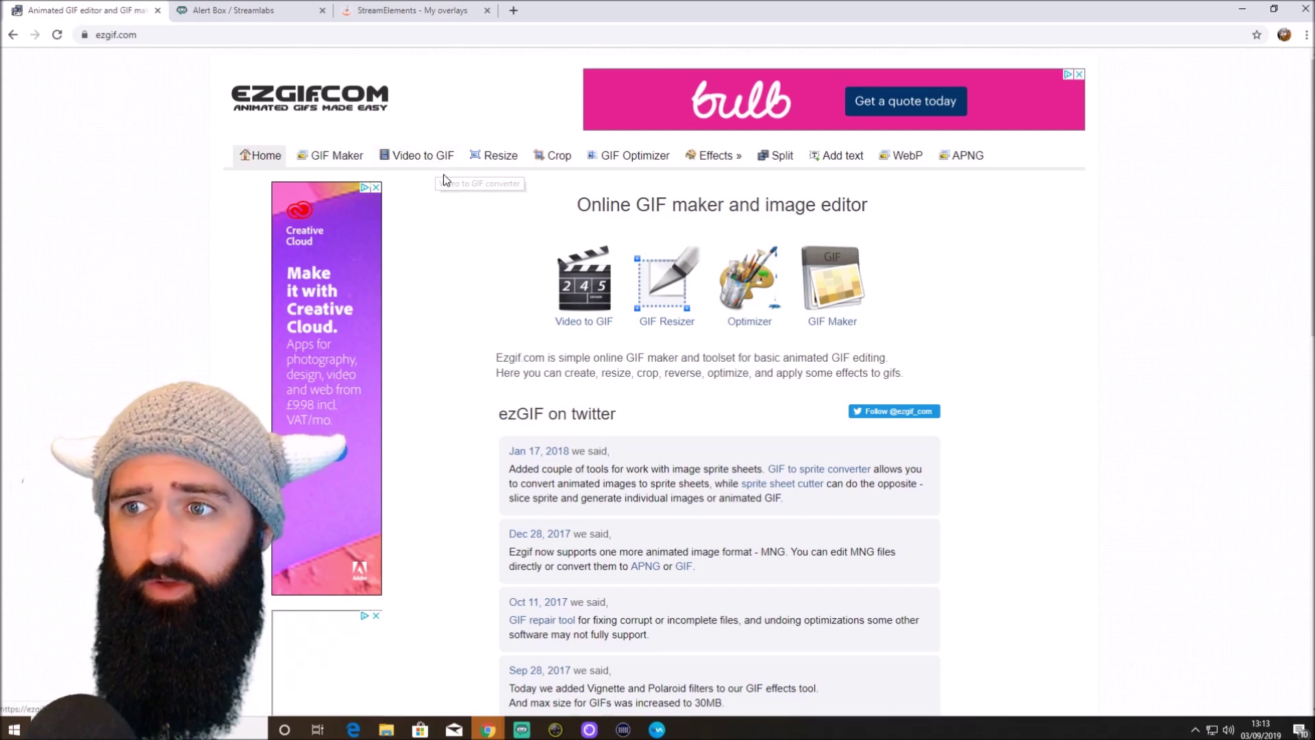
left_click(420, 158)
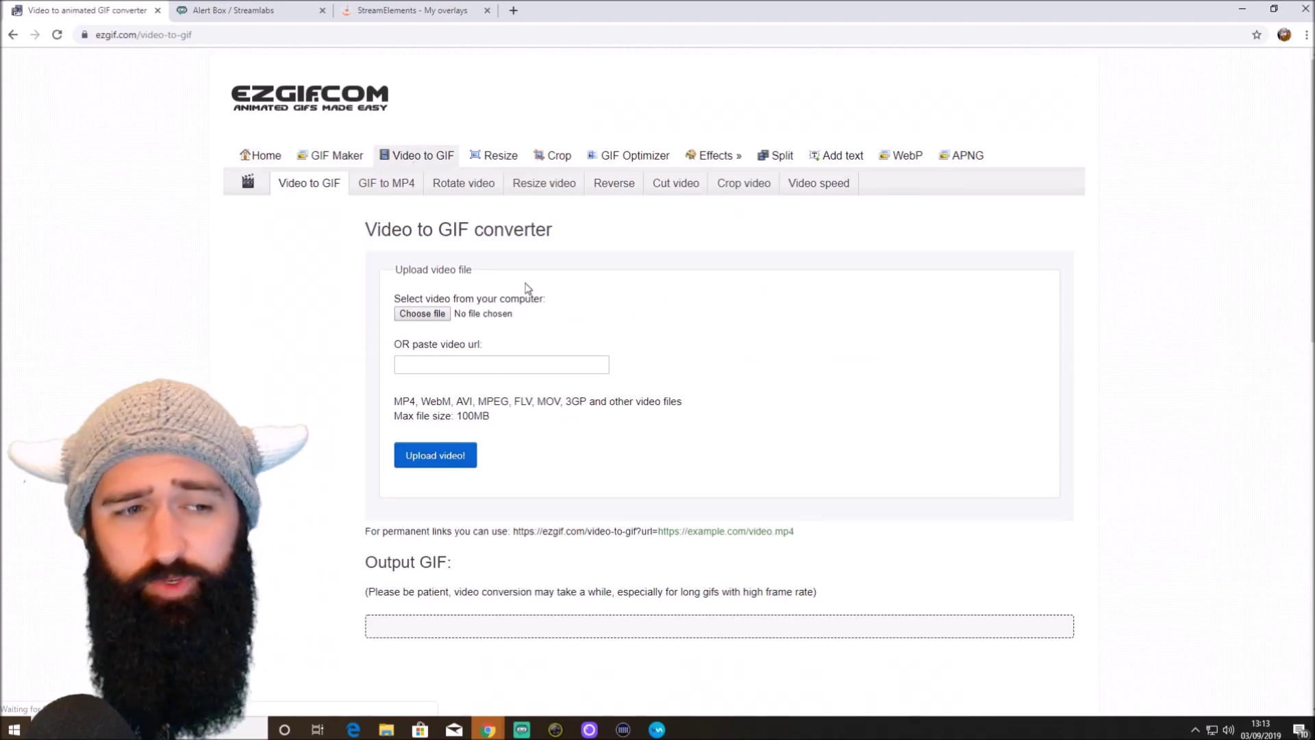
left_click(423, 314)
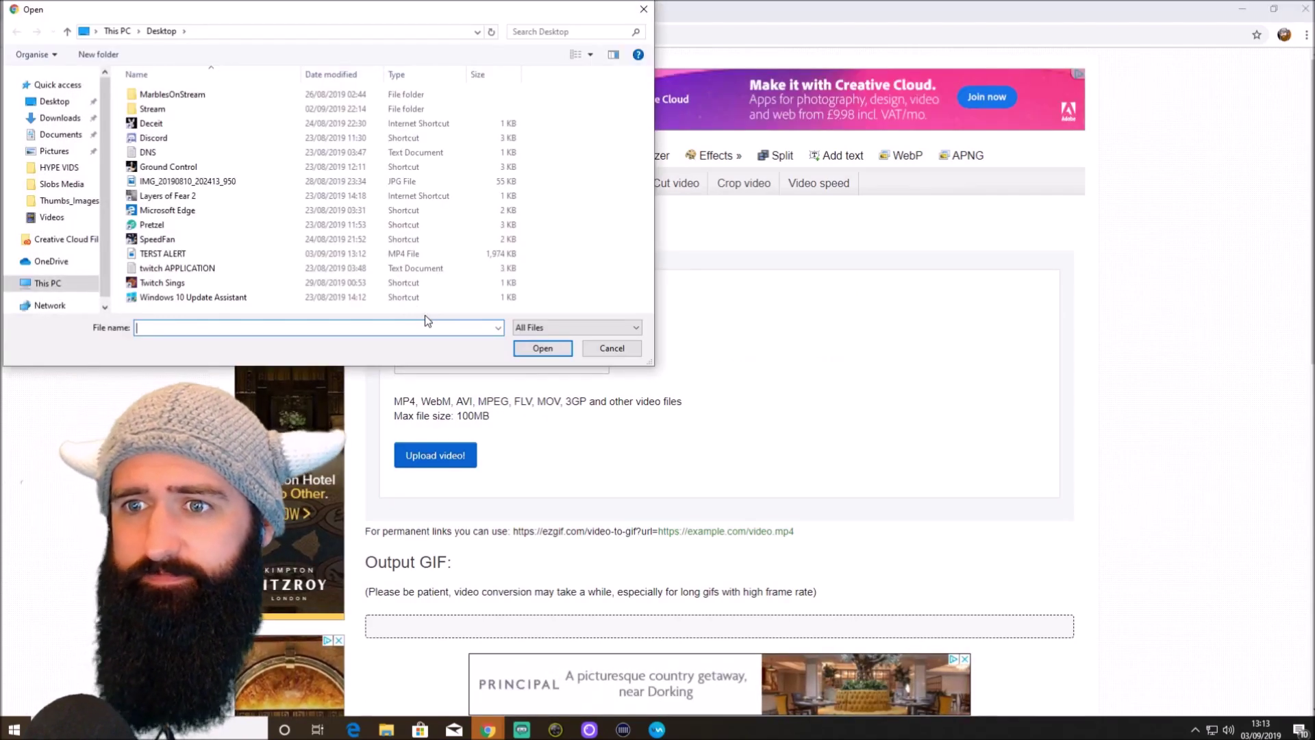
left_click(171, 239)
key("Down")
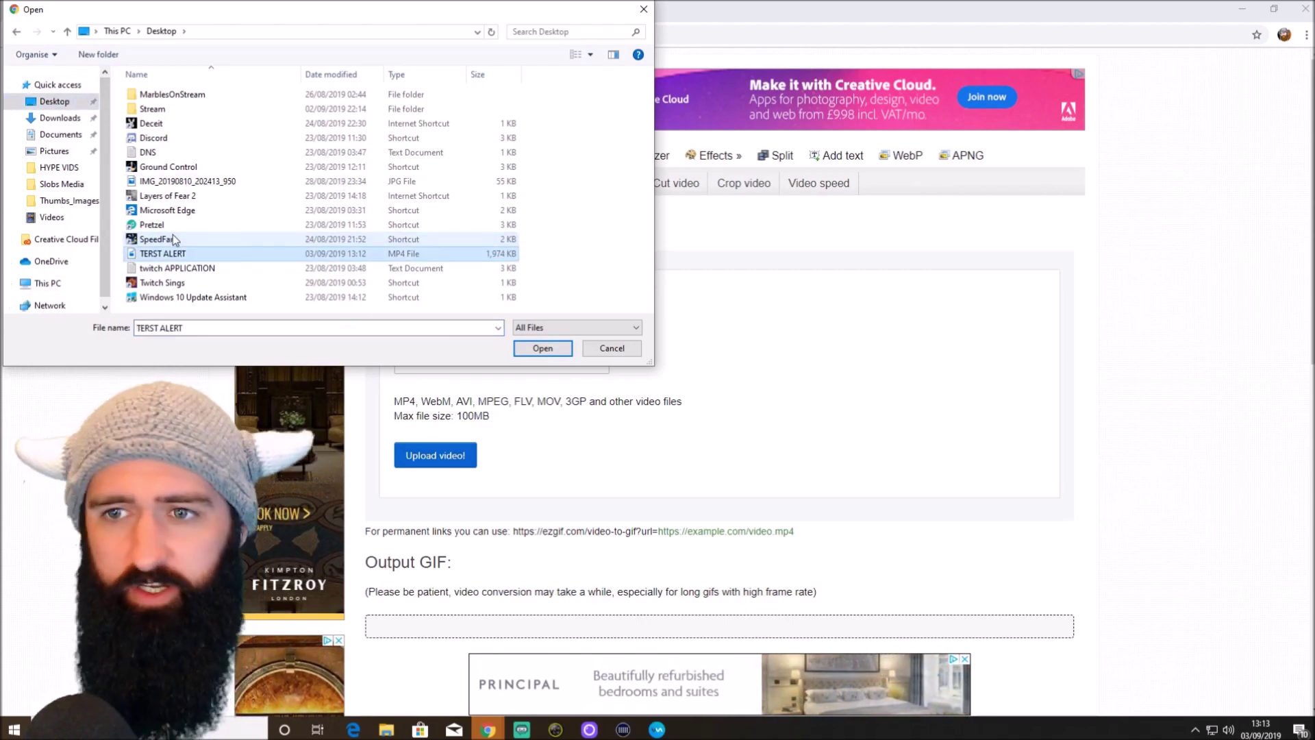
double_click(196, 253)
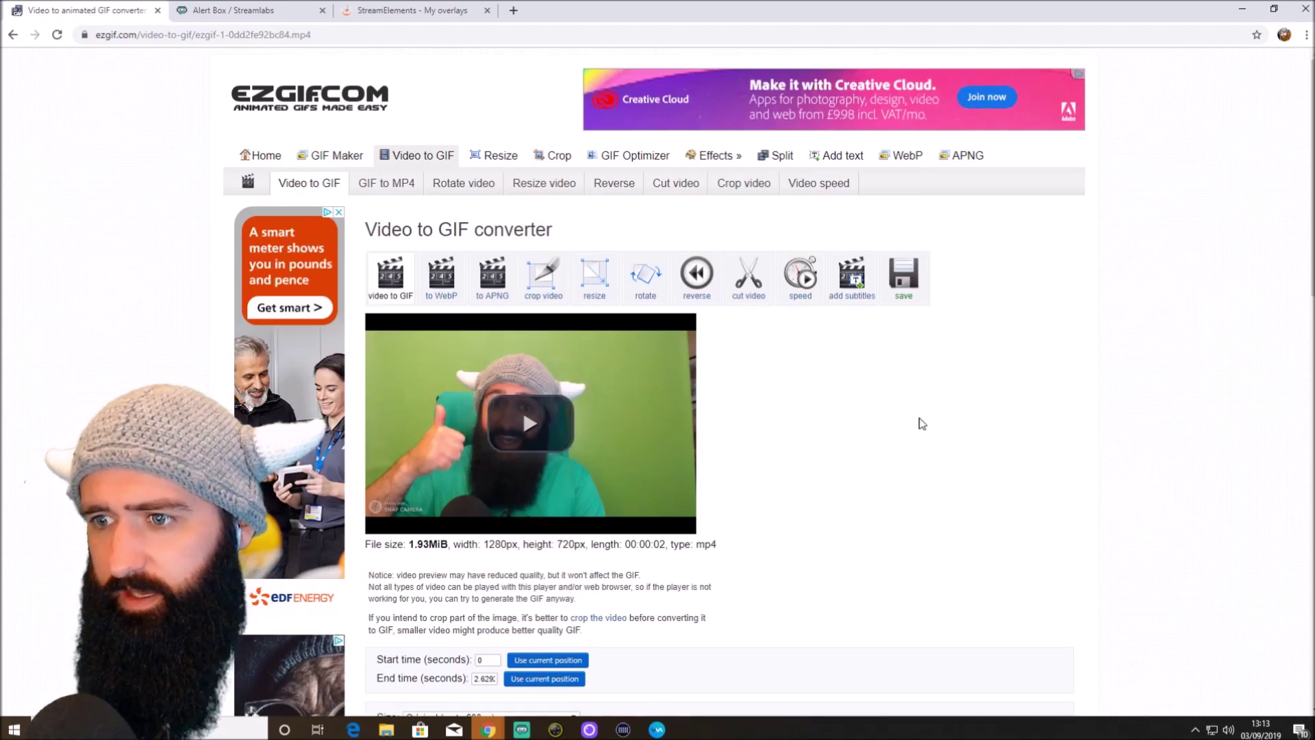
- Convert the uploaded TERST ALERT clip to a GIF
scroll(945, 552, "down", 3)
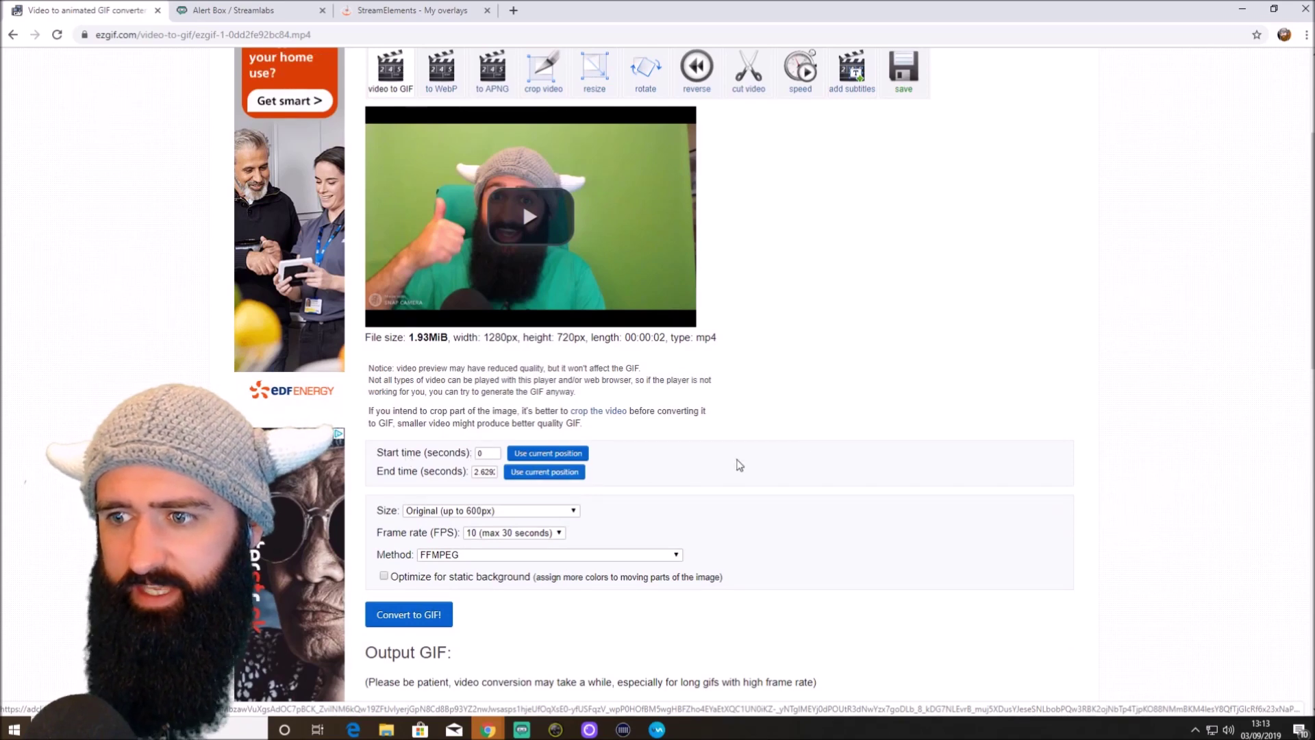
scroll(801, 449, "down", 1)
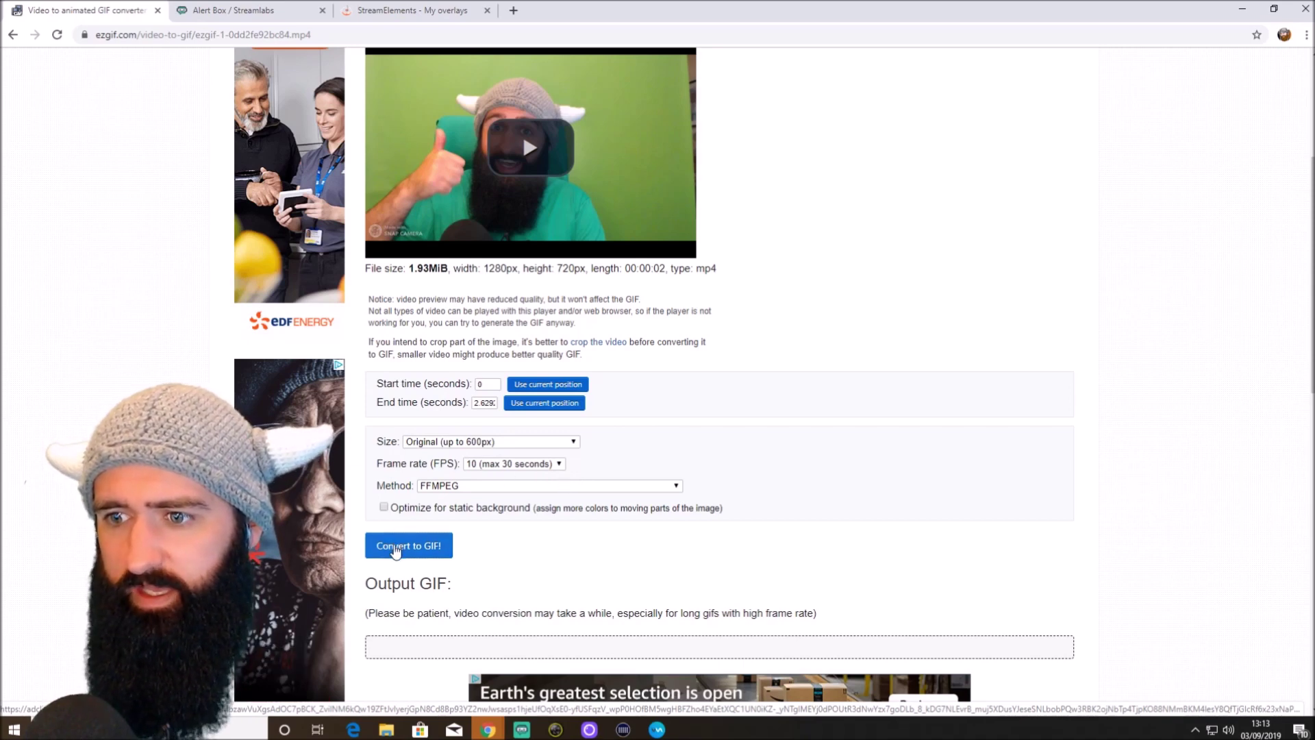
left_click(395, 546)
- Keep the original size and 10 fps frame rate, and load the 600x338 GIF into the crop tool
scroll(779, 473, "down", 3)
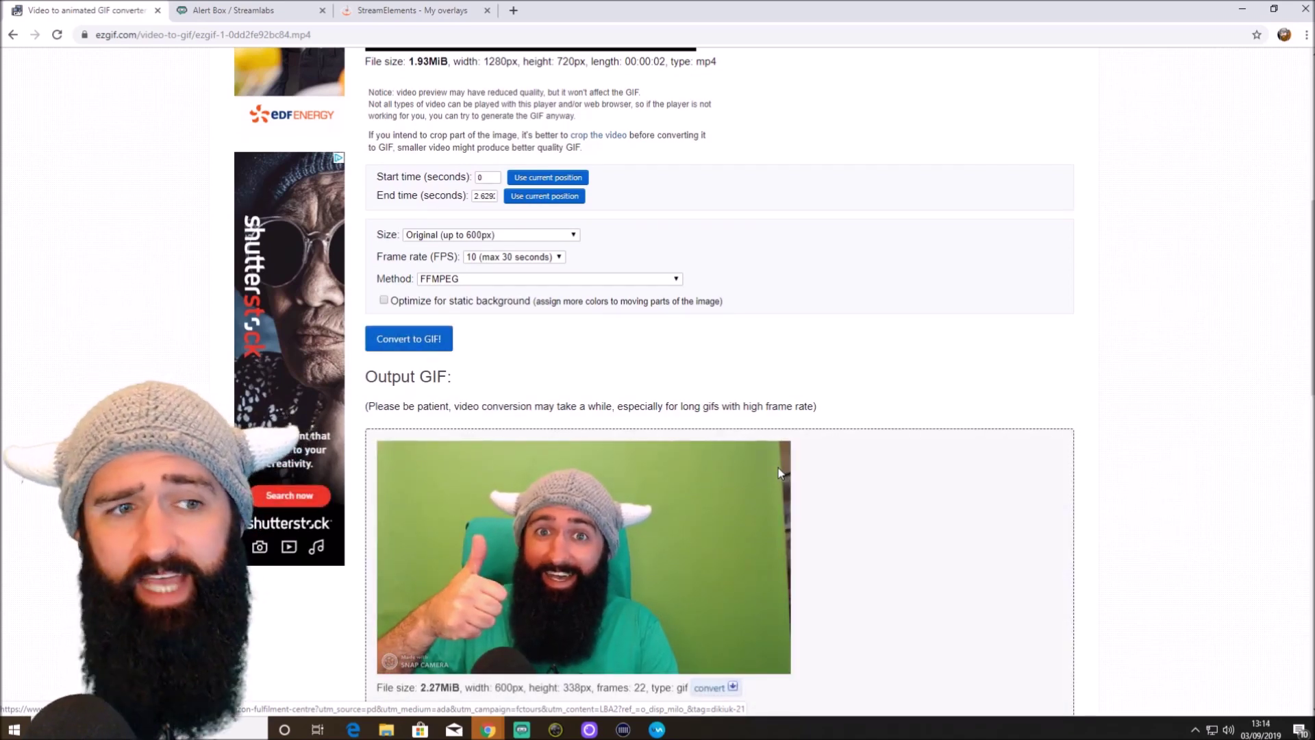
scroll(837, 541, "down", 3)
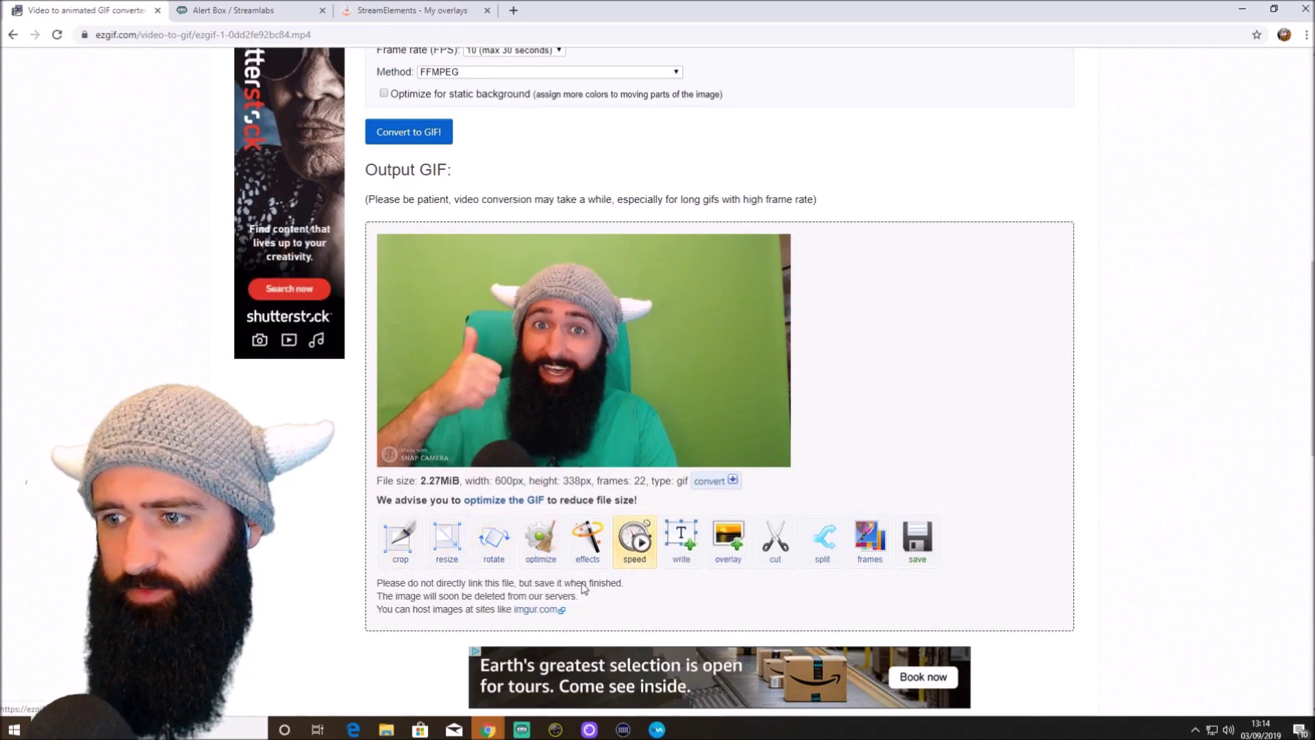
scroll(531, 497, "up", 4)
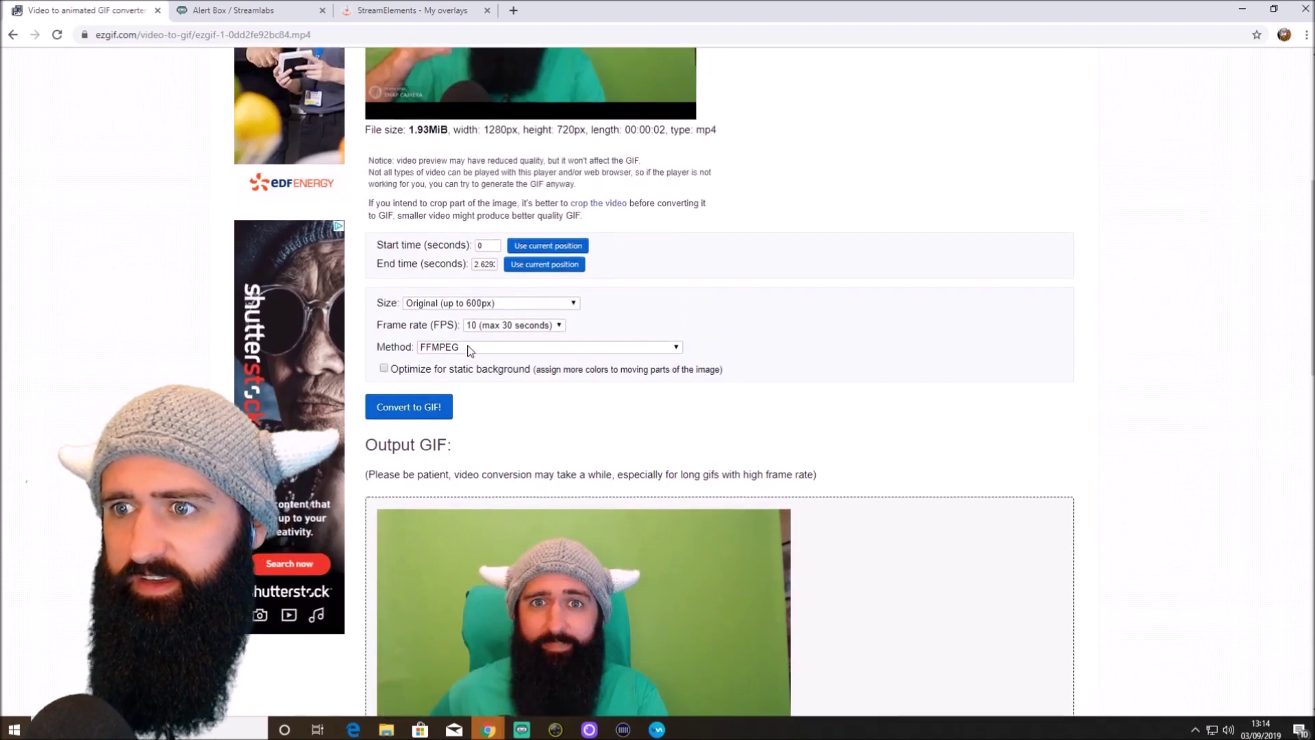
left_click(494, 306)
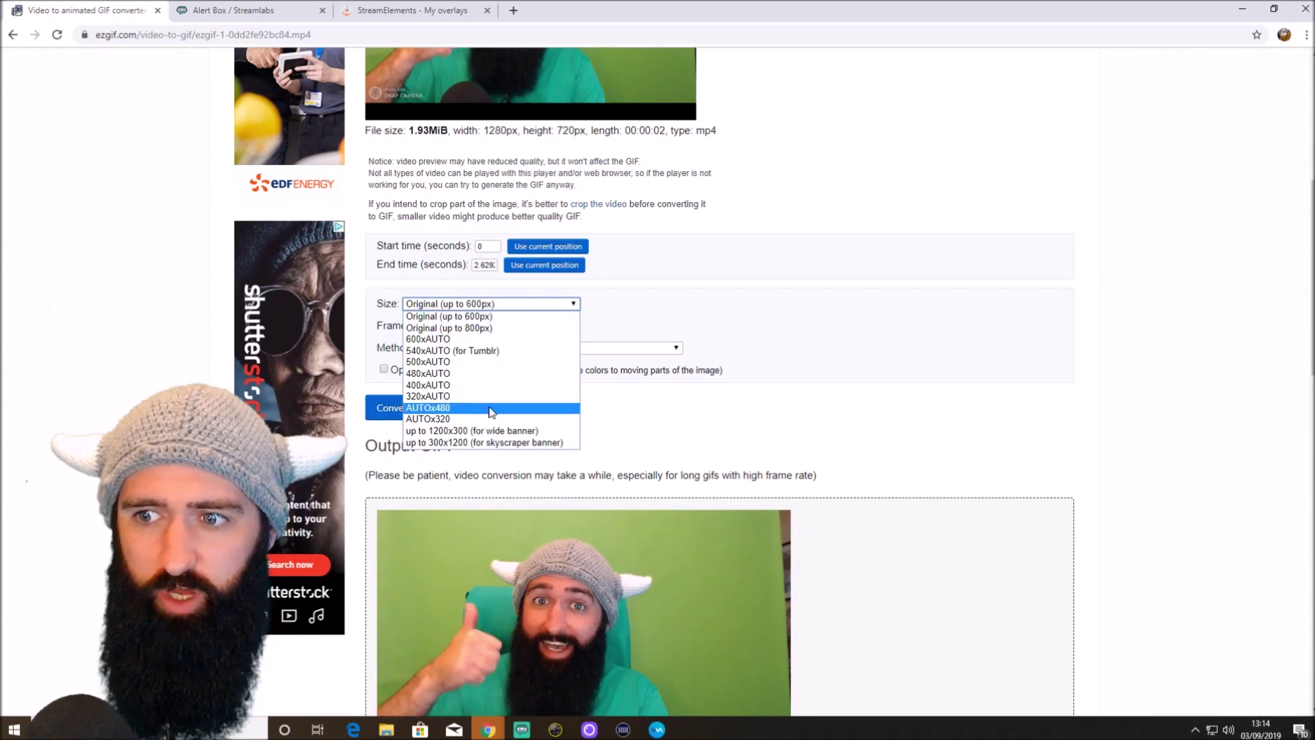
left_click(880, 272)
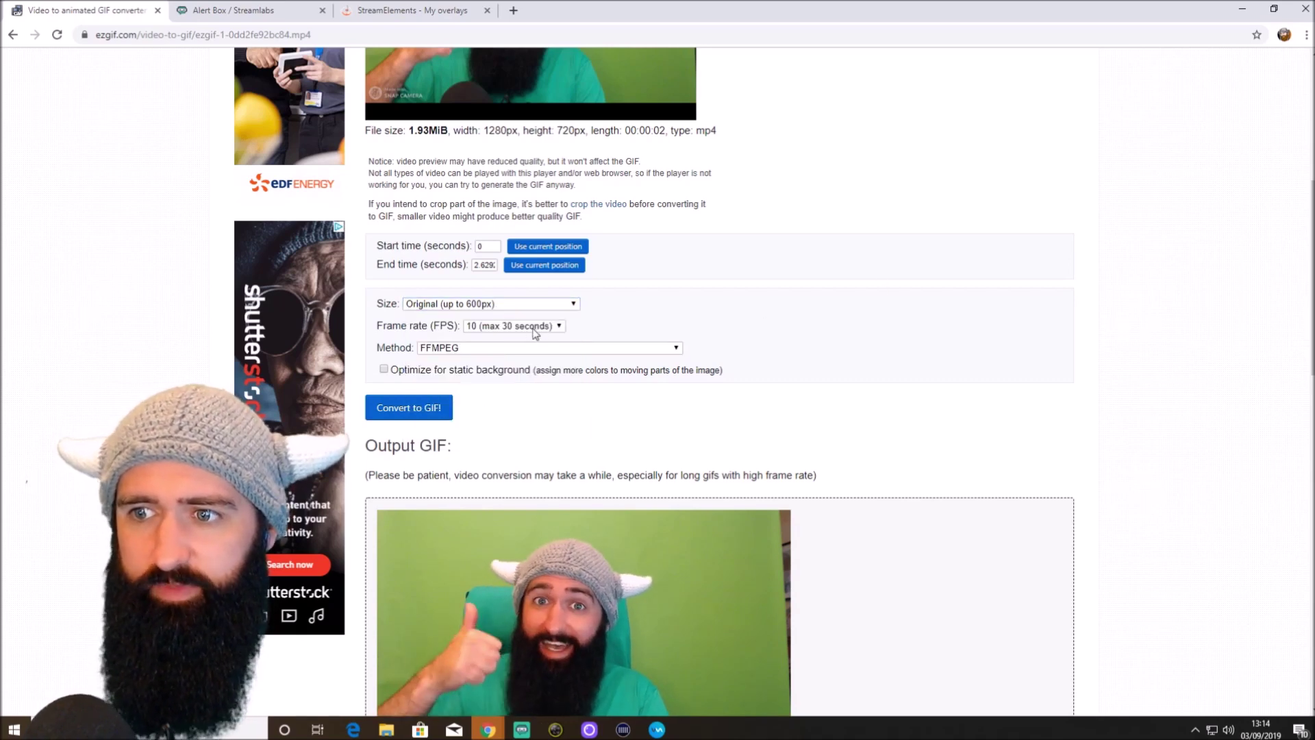
scroll(673, 266, "down", 1)
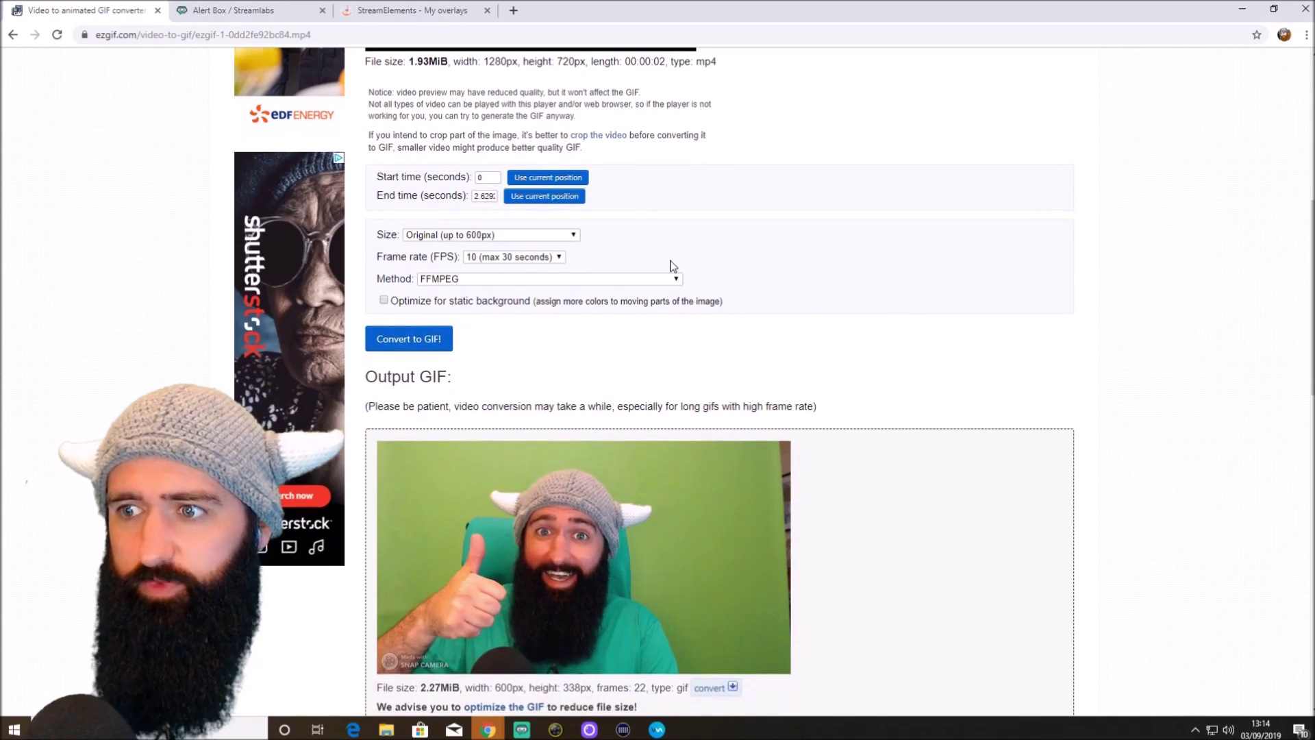
left_click(559, 259)
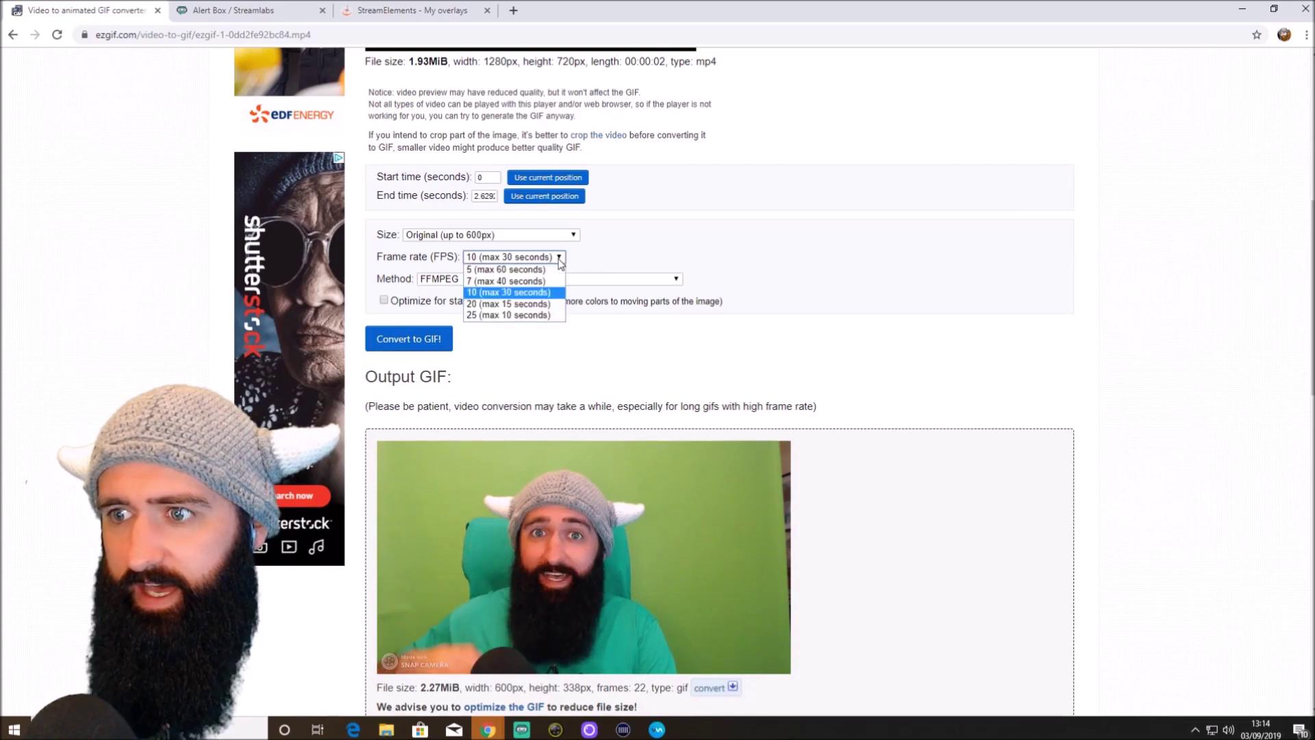
left_click(704, 233)
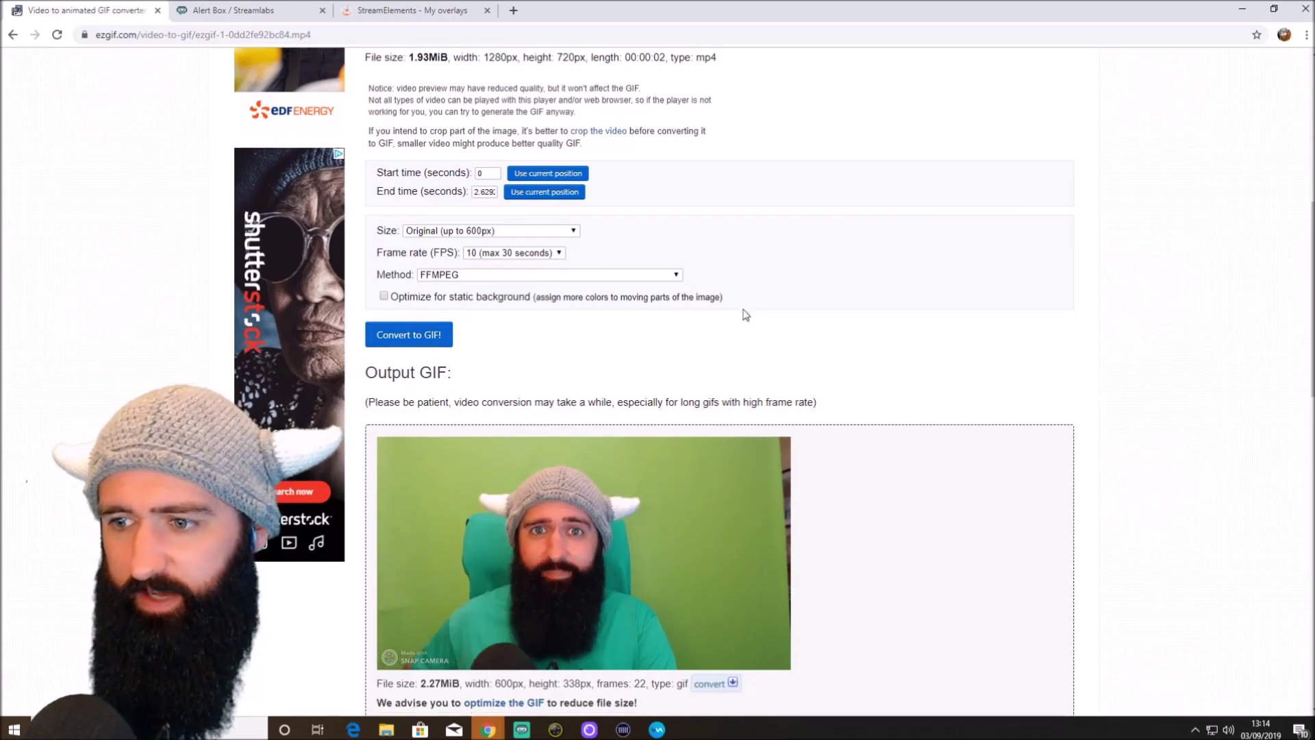
scroll(788, 319, "down", 4)
left_click(400, 471)
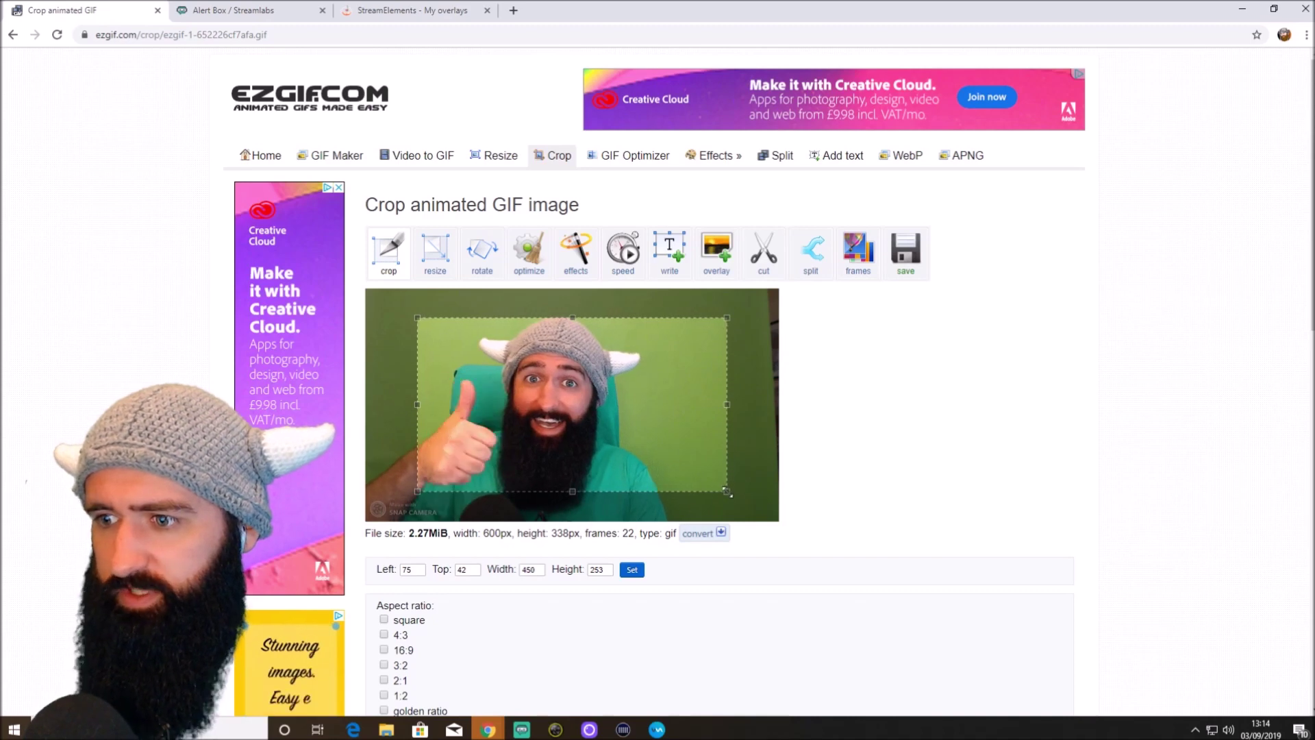
- Tighten the crop box around the person and crop the GIF to 379x249
left_click_drag(721, 492, 678, 488)
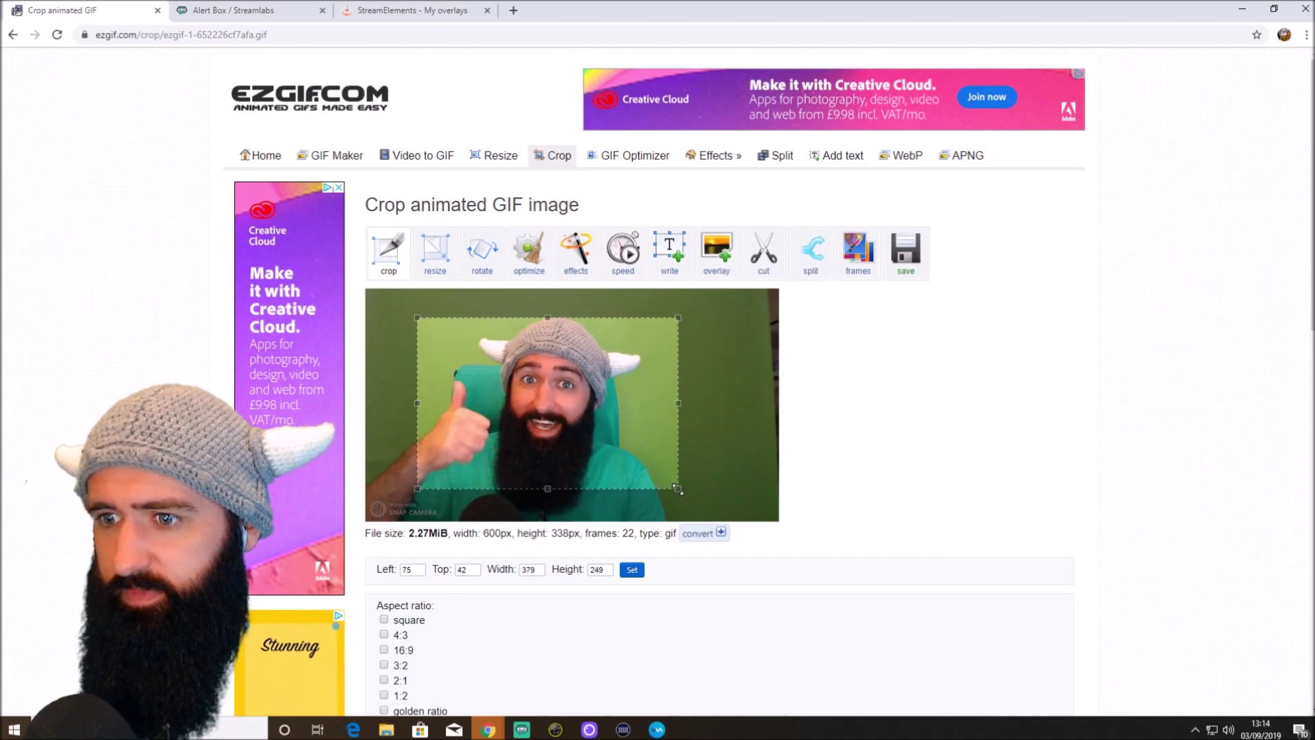
scroll(913, 499, "down", 2)
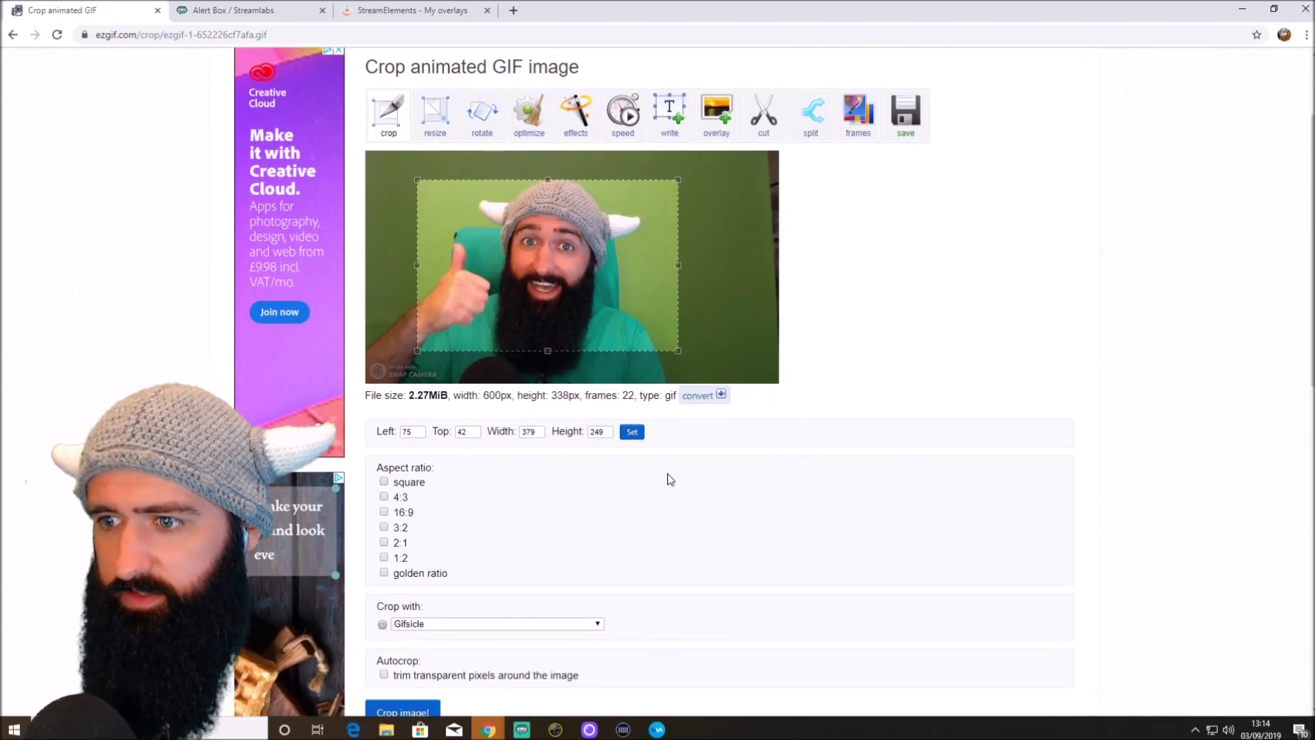
scroll(793, 485, "down", 1)
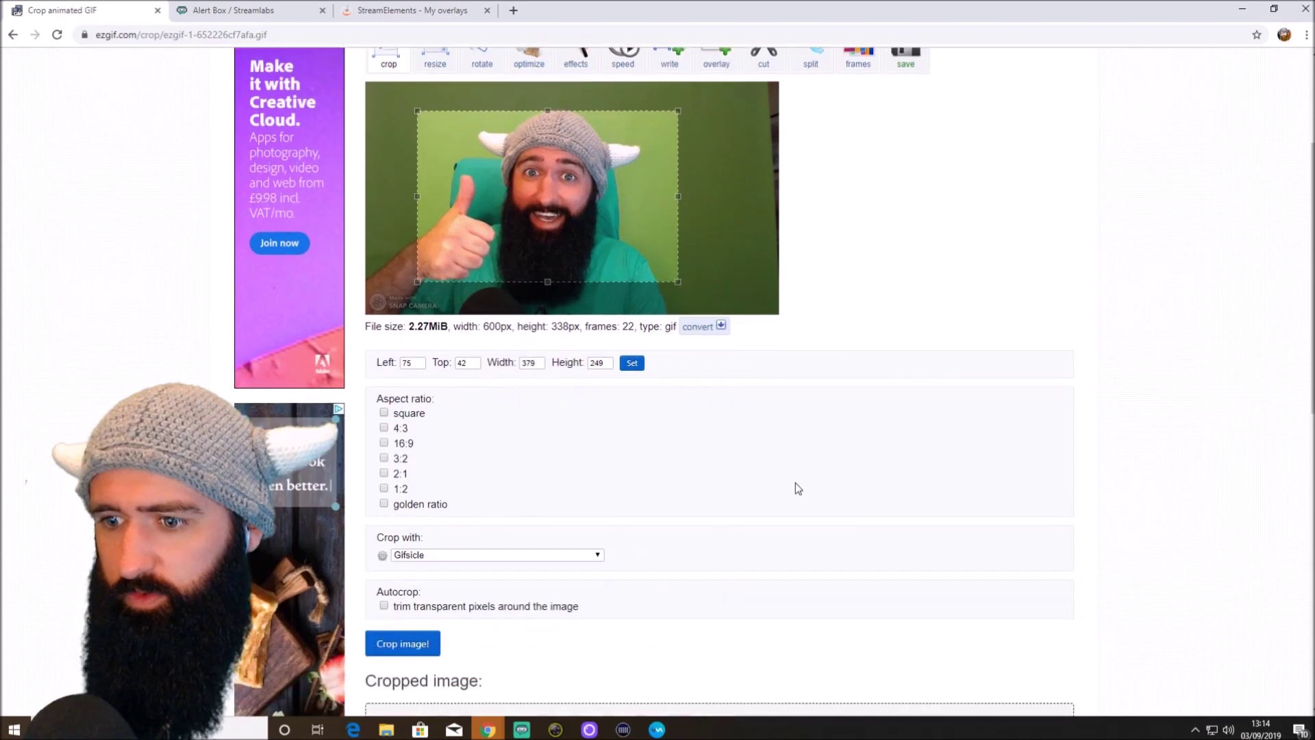
left_click(421, 645)
- Download the cropped 1.03MiB GIF
scroll(764, 435, "down", 4)
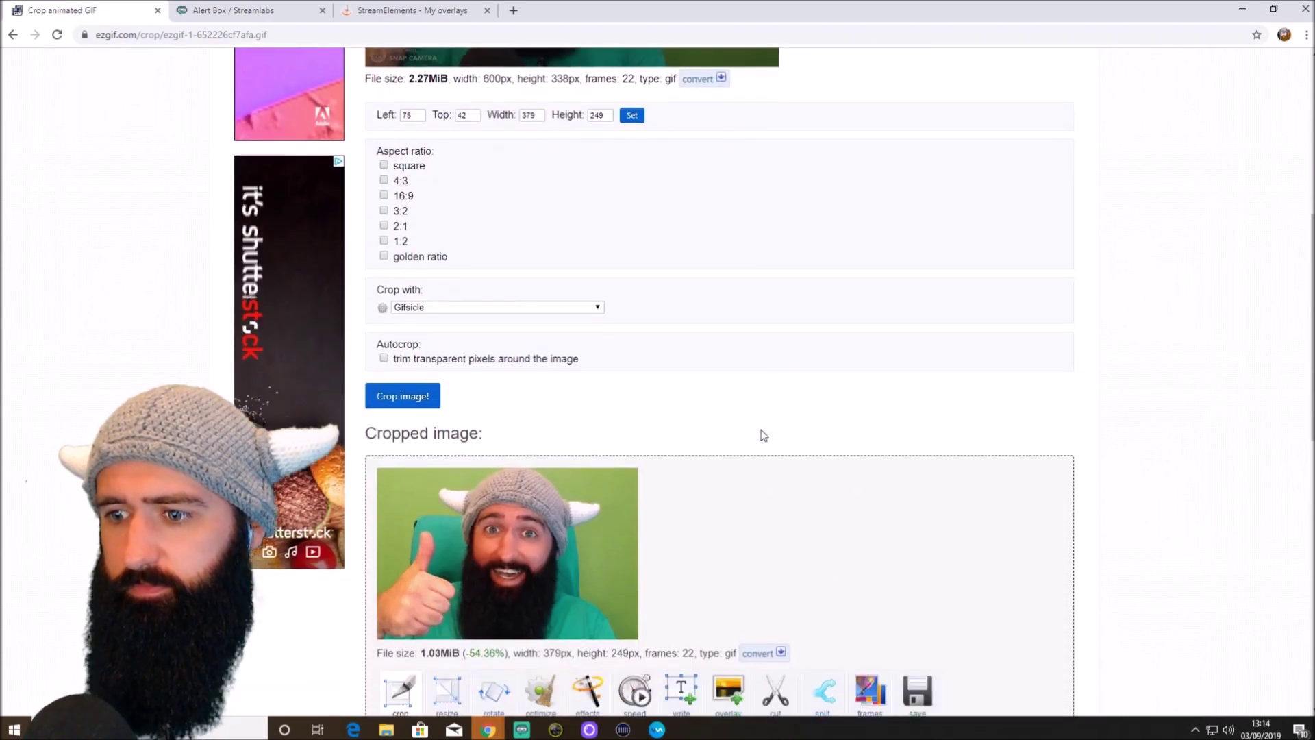
scroll(763, 435, "down", 3)
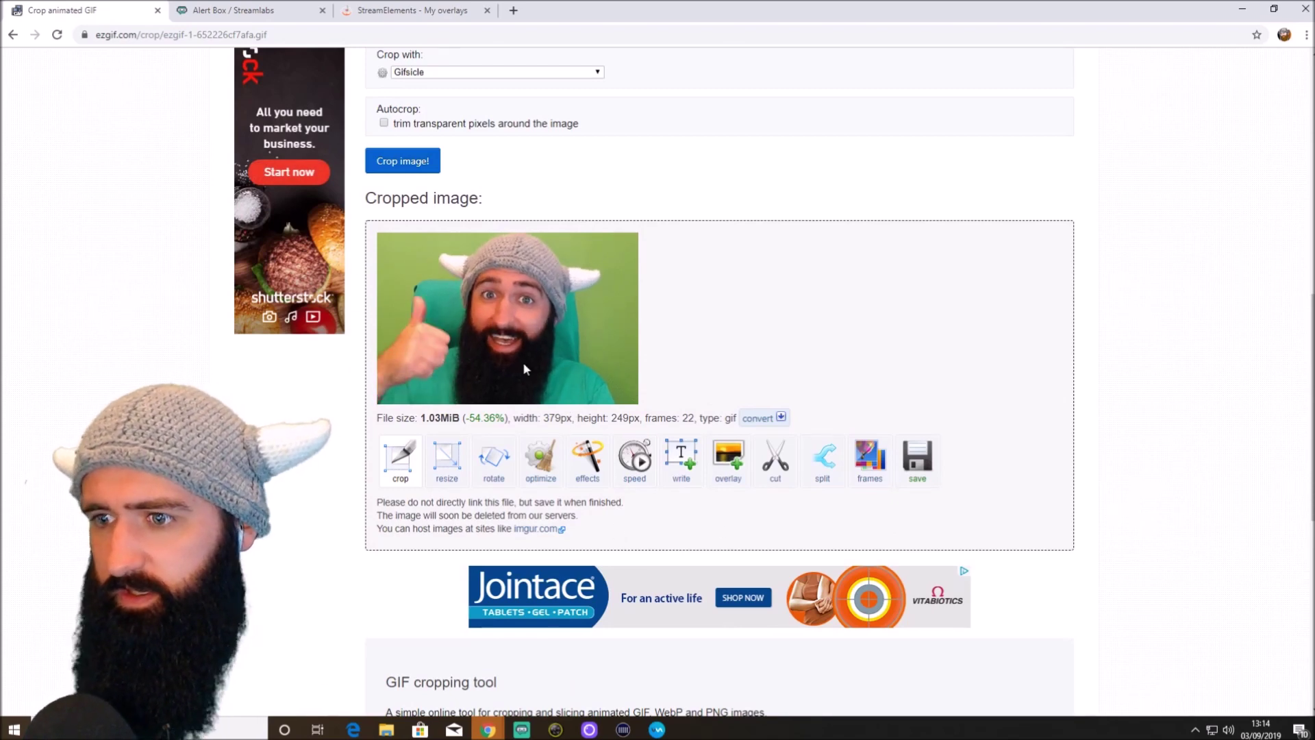
left_click(915, 462)
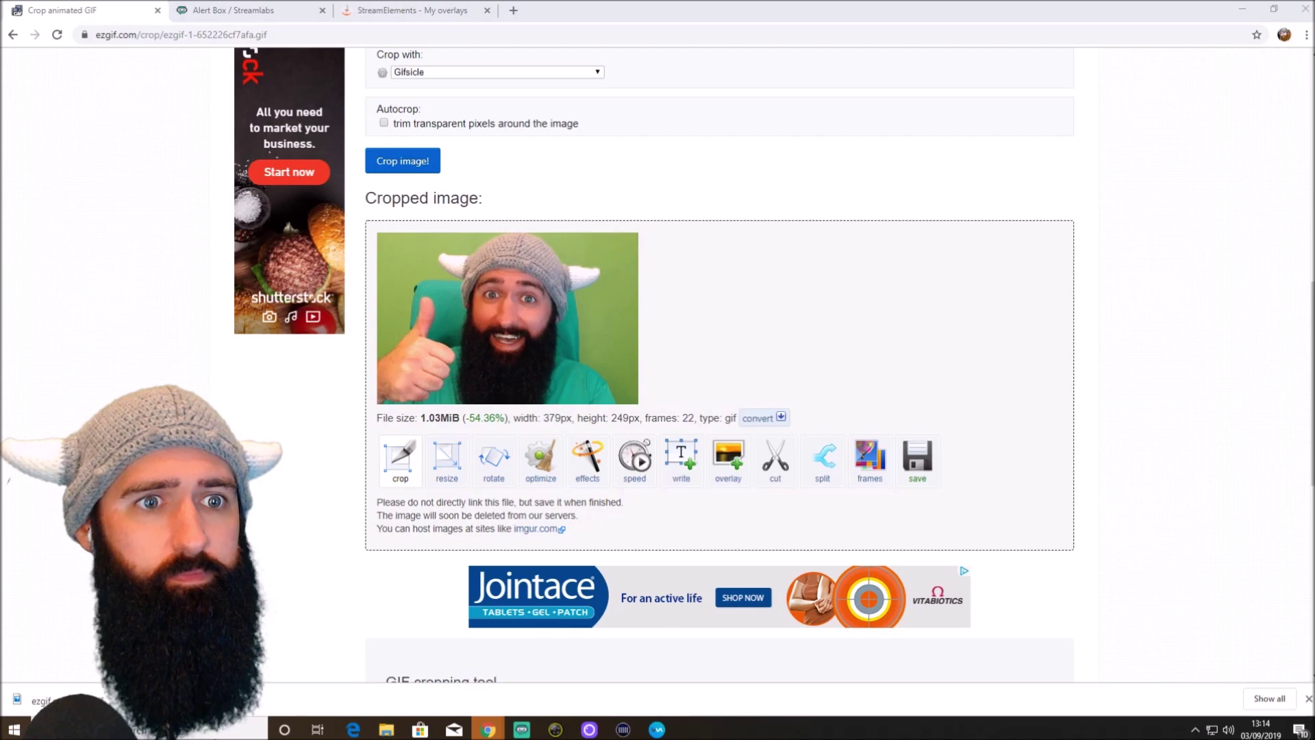
left_click(917, 472)
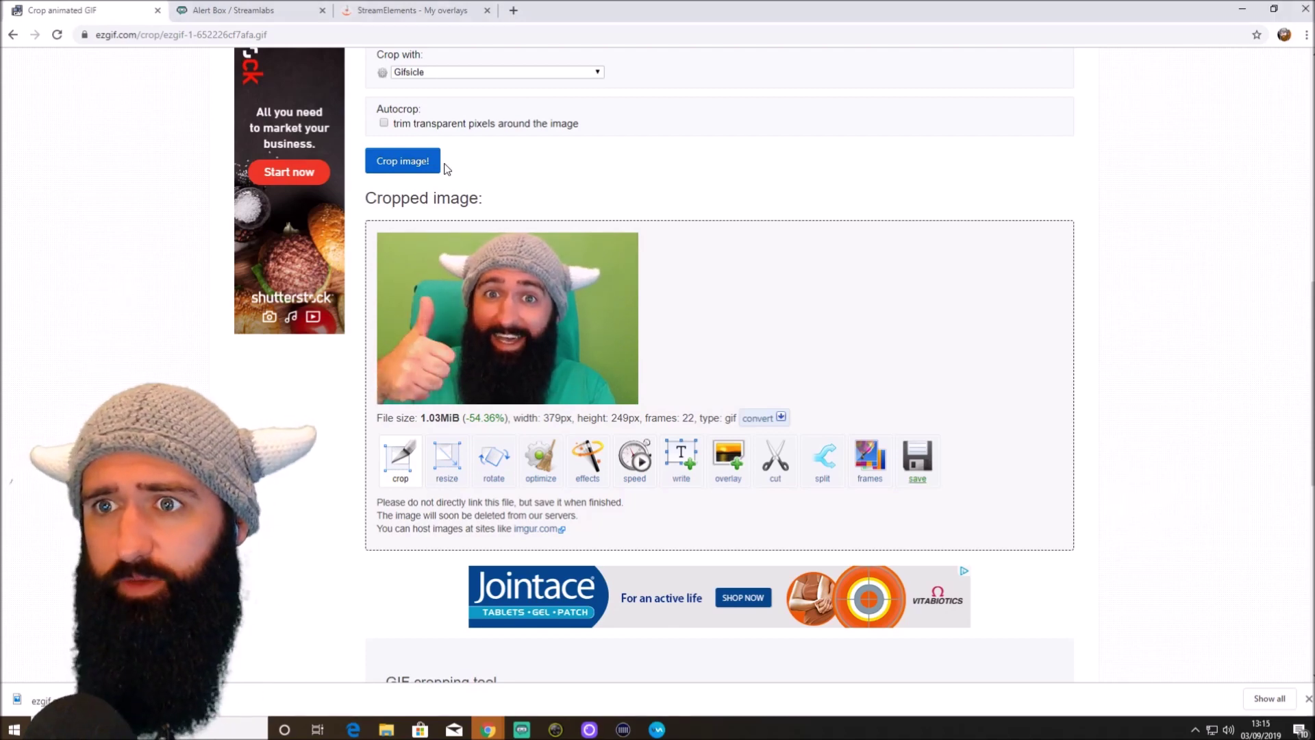
- Add a default-settings follower variation under Open Alert Variations, then discard it unsaved
left_click(214, 4)
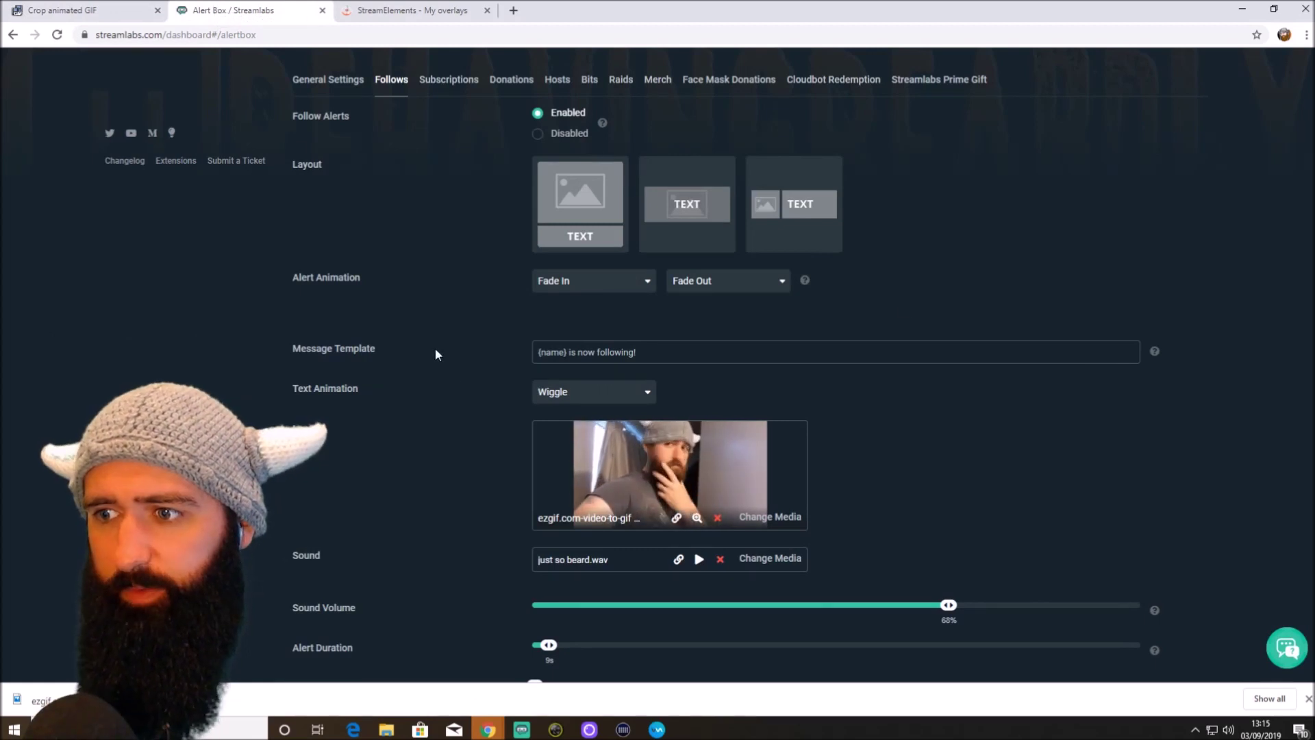
scroll(853, 412, "down", 3)
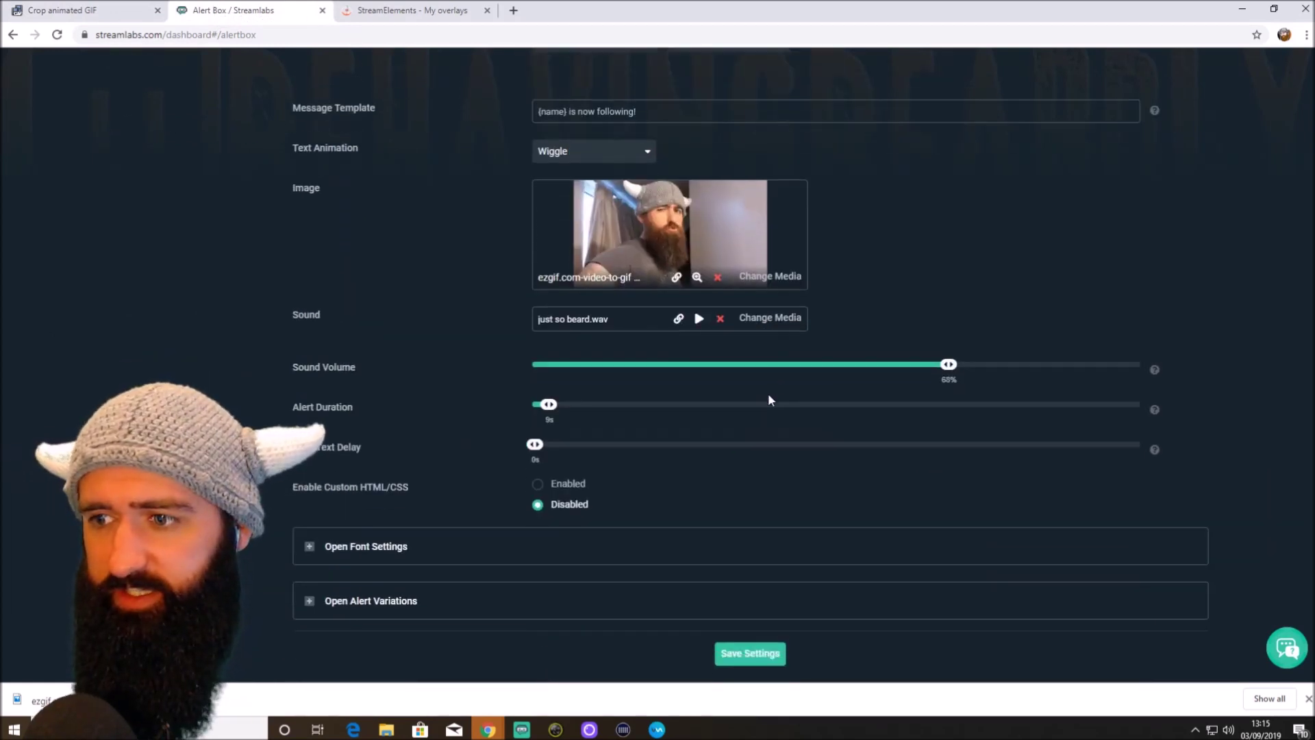
left_click(308, 606)
scroll(691, 471, "down", 2)
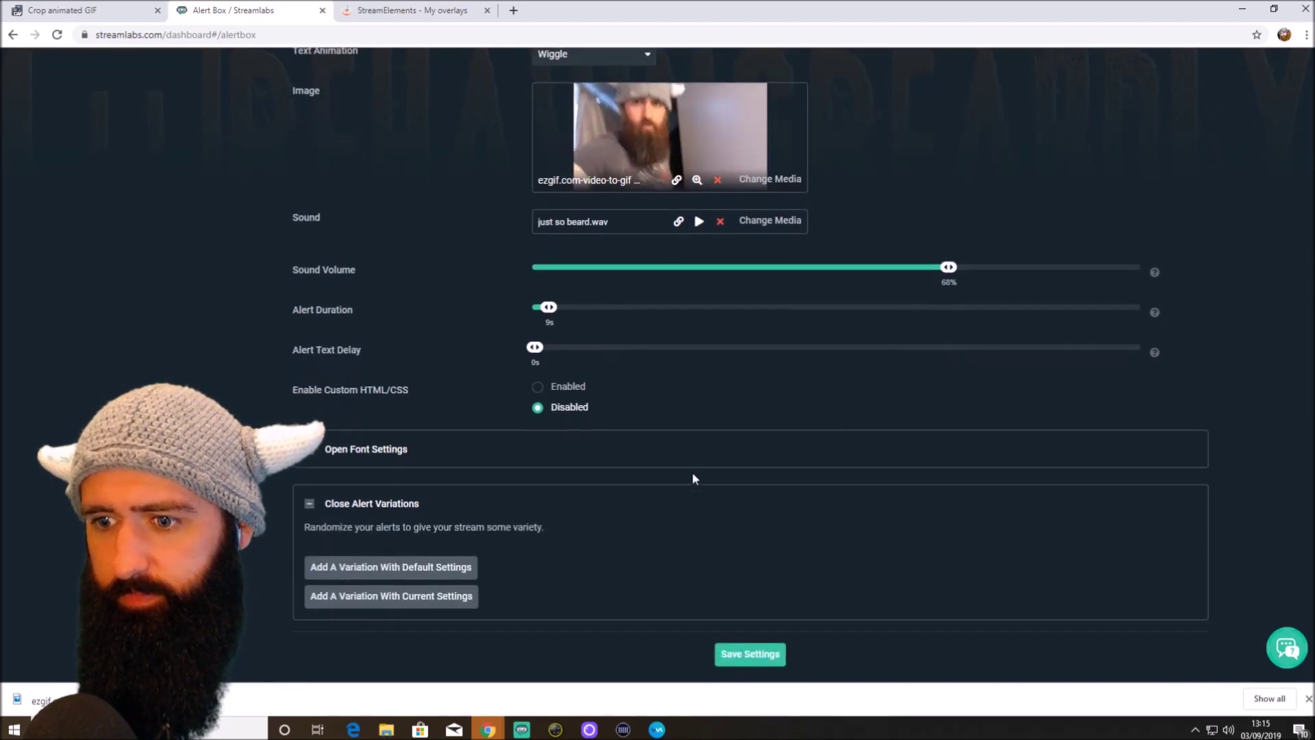
left_click(394, 567)
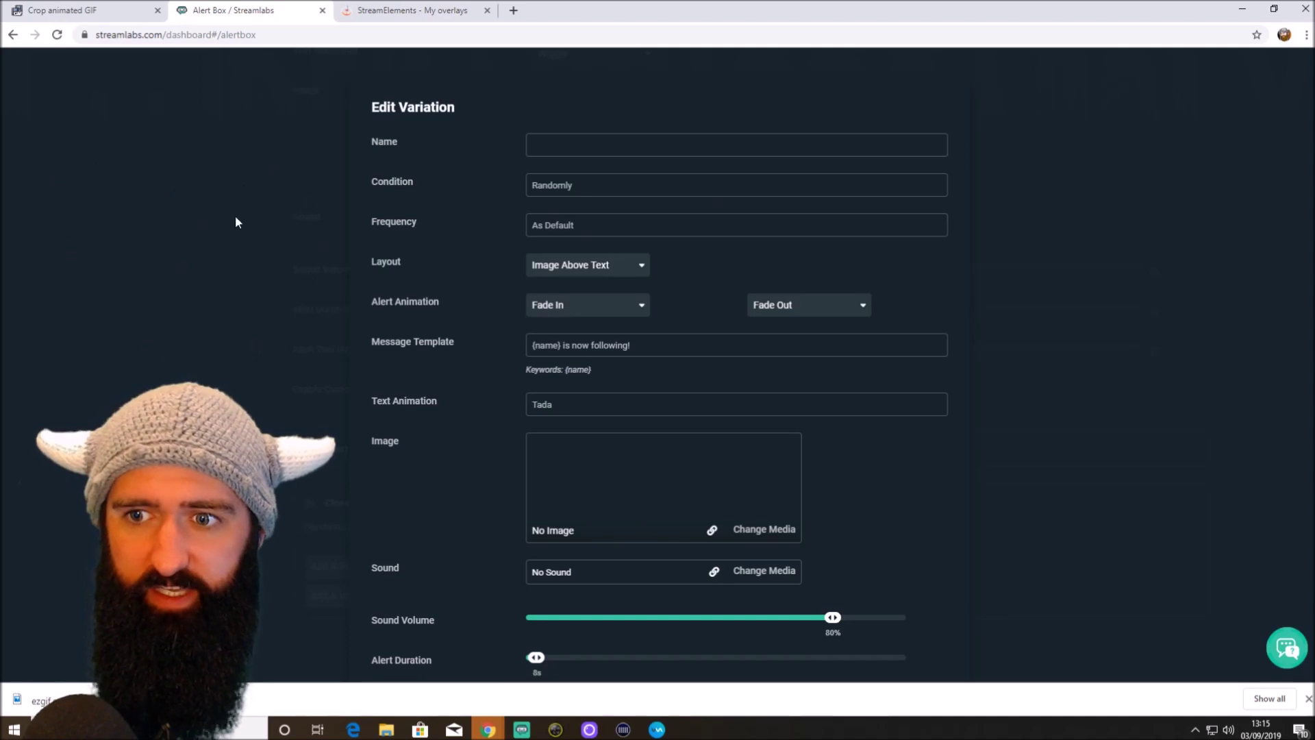
scroll(891, 480, "down", 5)
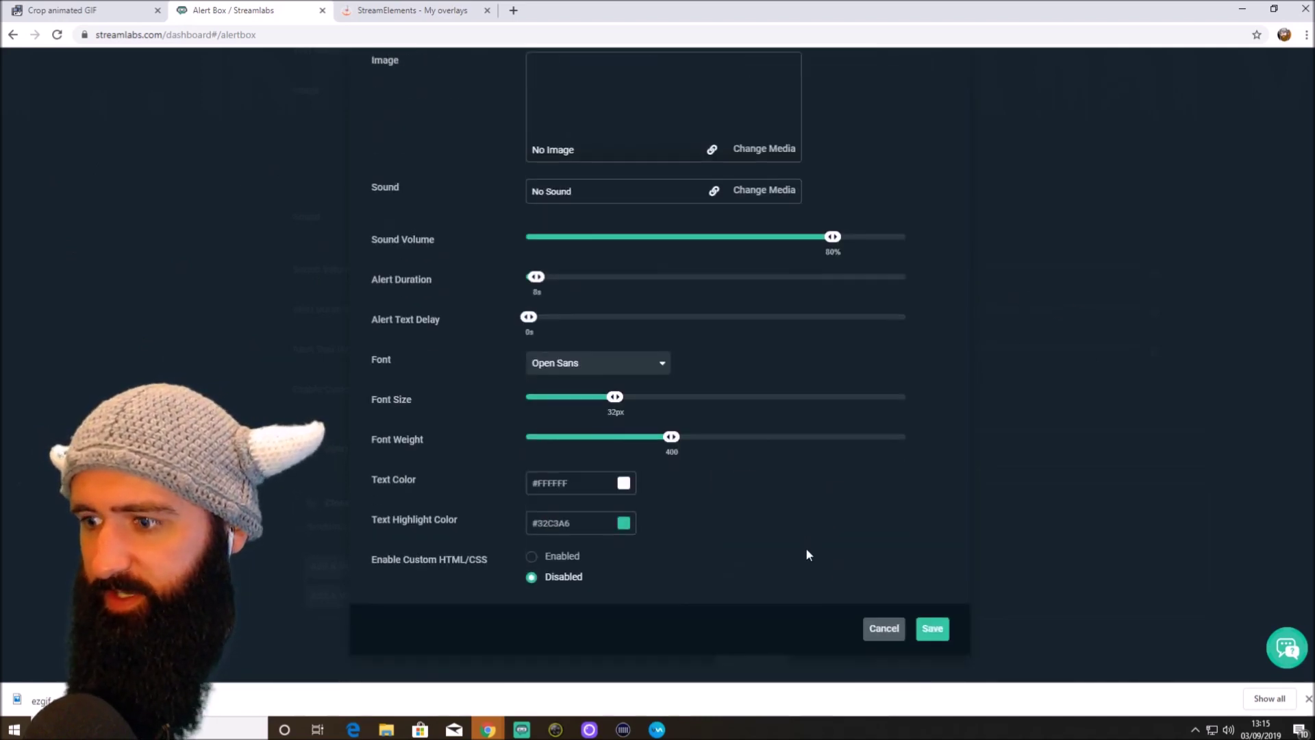
left_click(883, 627)
- Add another default-settings variation and name it 'TERST'
scroll(904, 438, "up", 4)
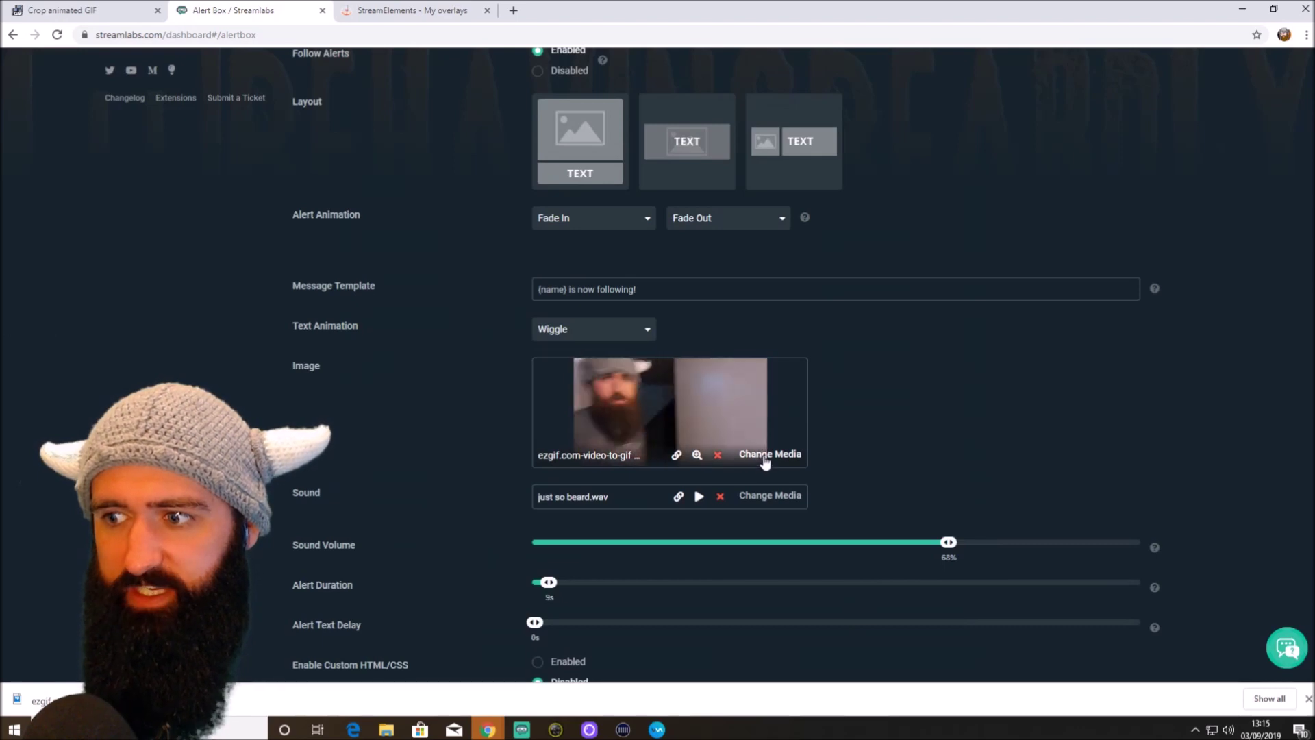
scroll(493, 446, "down", 4)
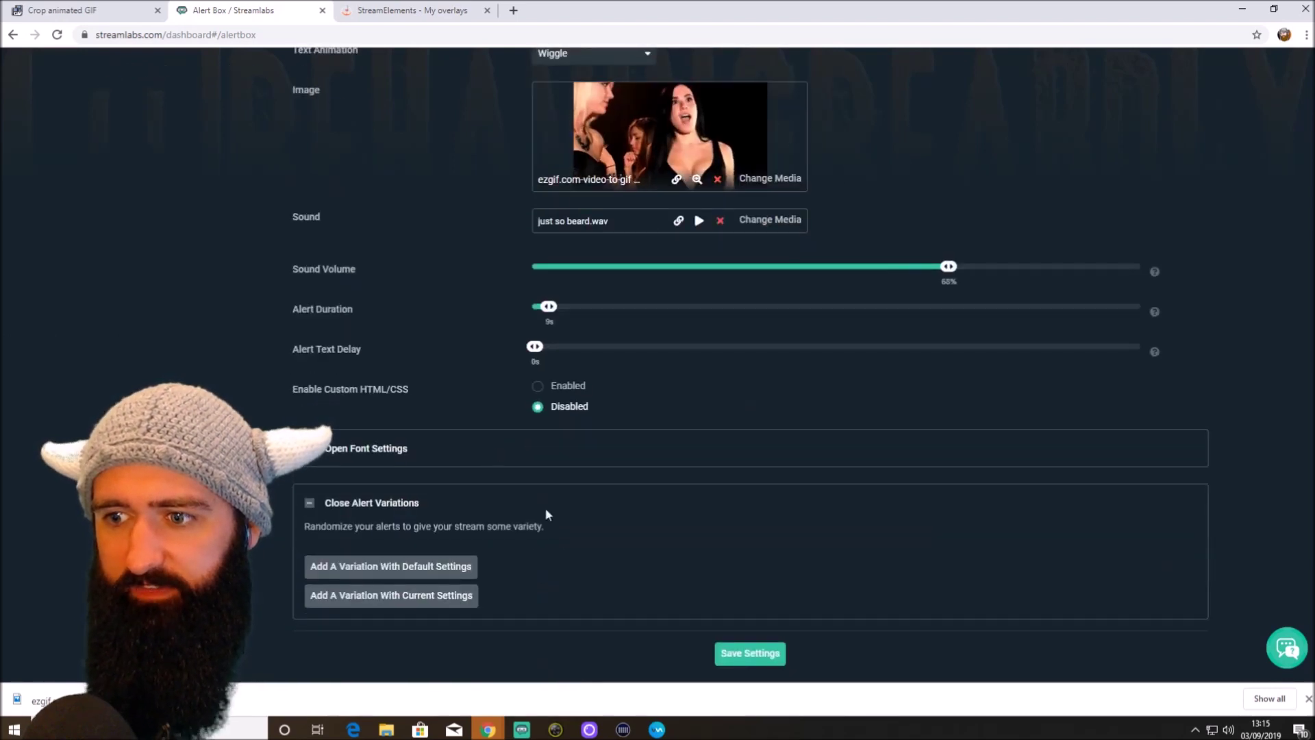
left_click(360, 565)
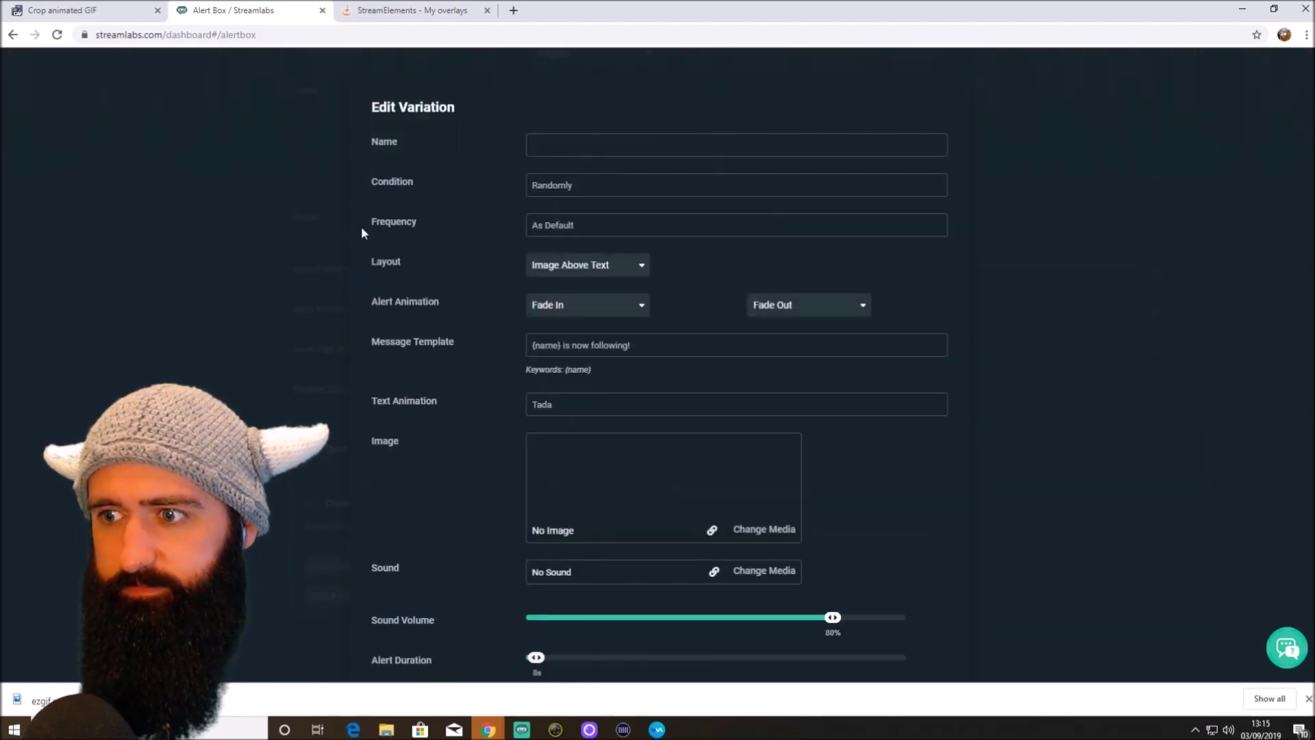
left_click(576, 142)
type("TERST")
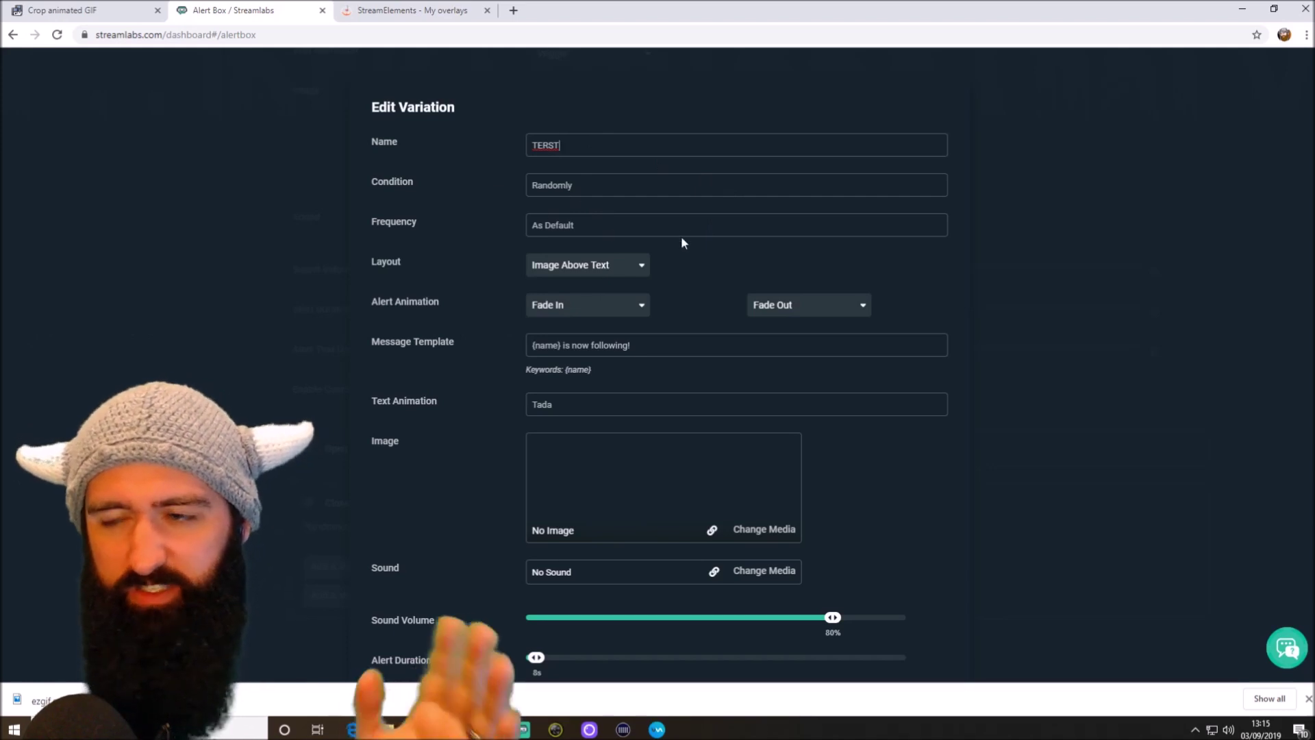
scroll(693, 332, "down", 2)
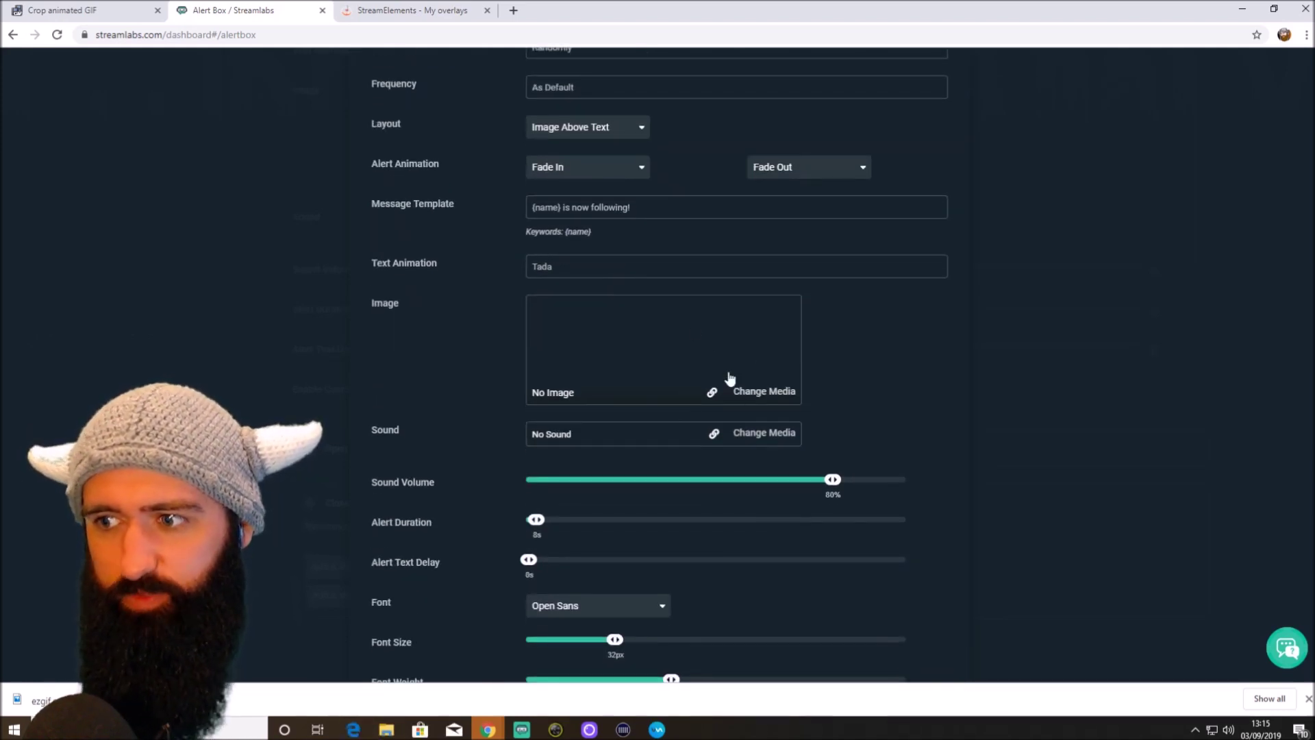
- Upload the cropped ezgif.com-crop GIF from the Desktop to the media gallery
left_click(761, 395)
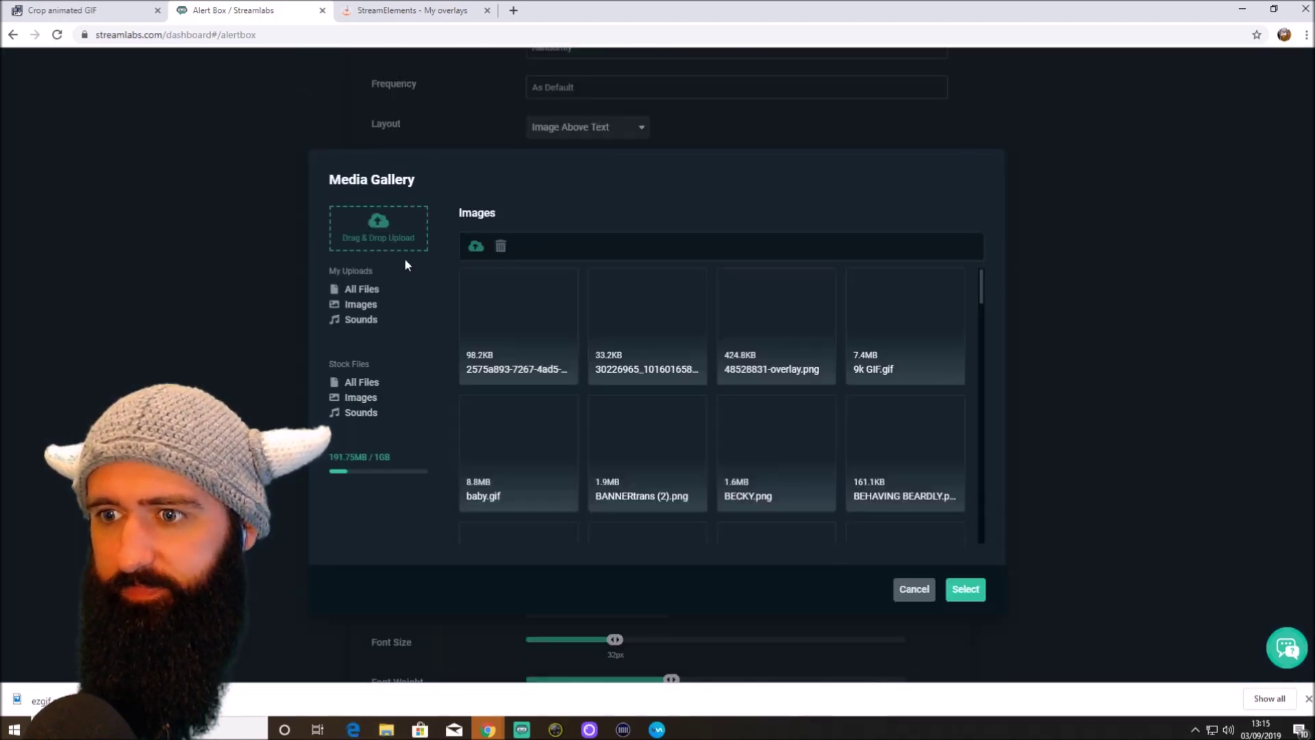
left_click(376, 229)
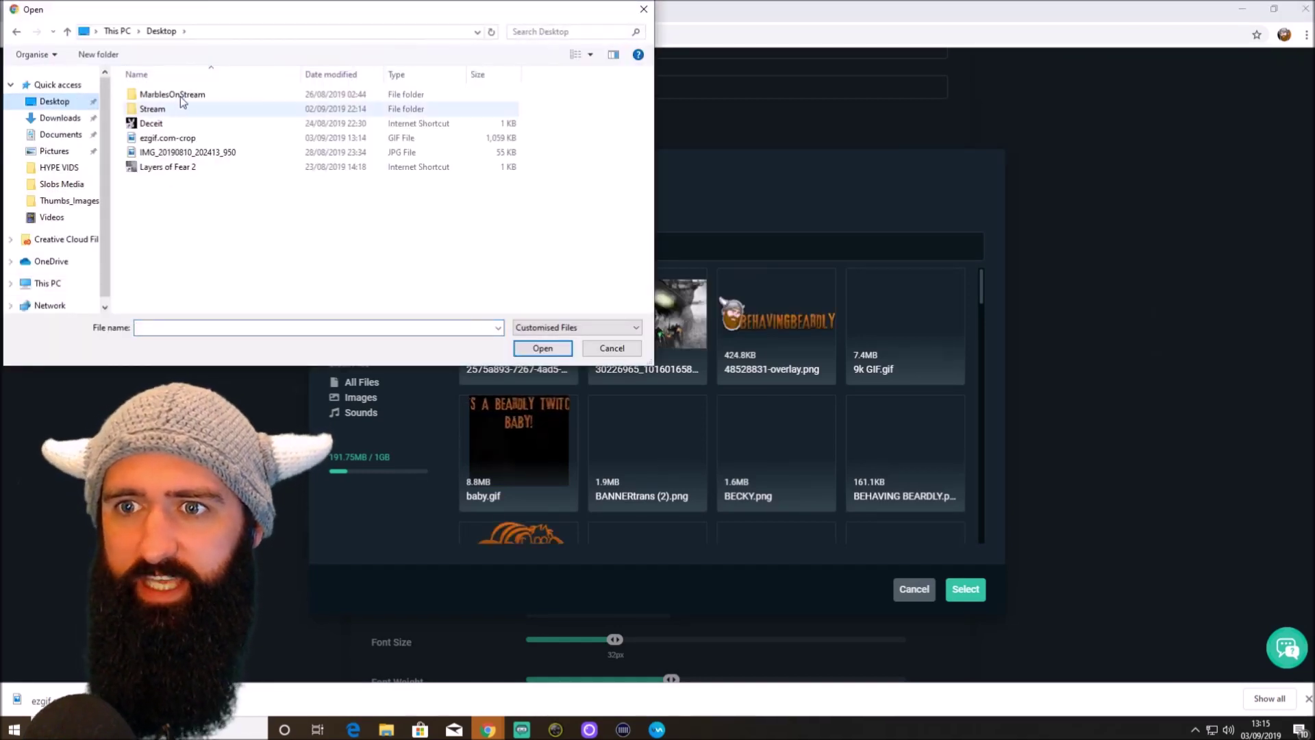
left_click(179, 99)
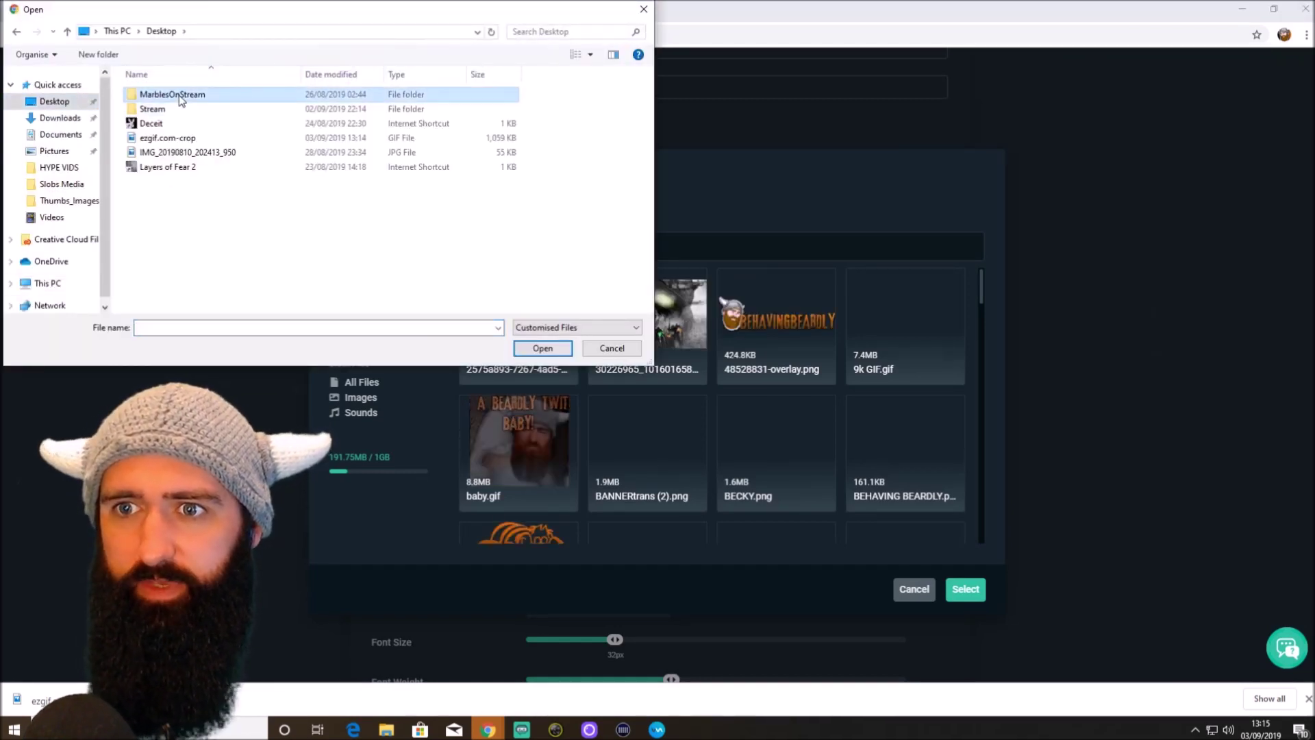
left_click(204, 138)
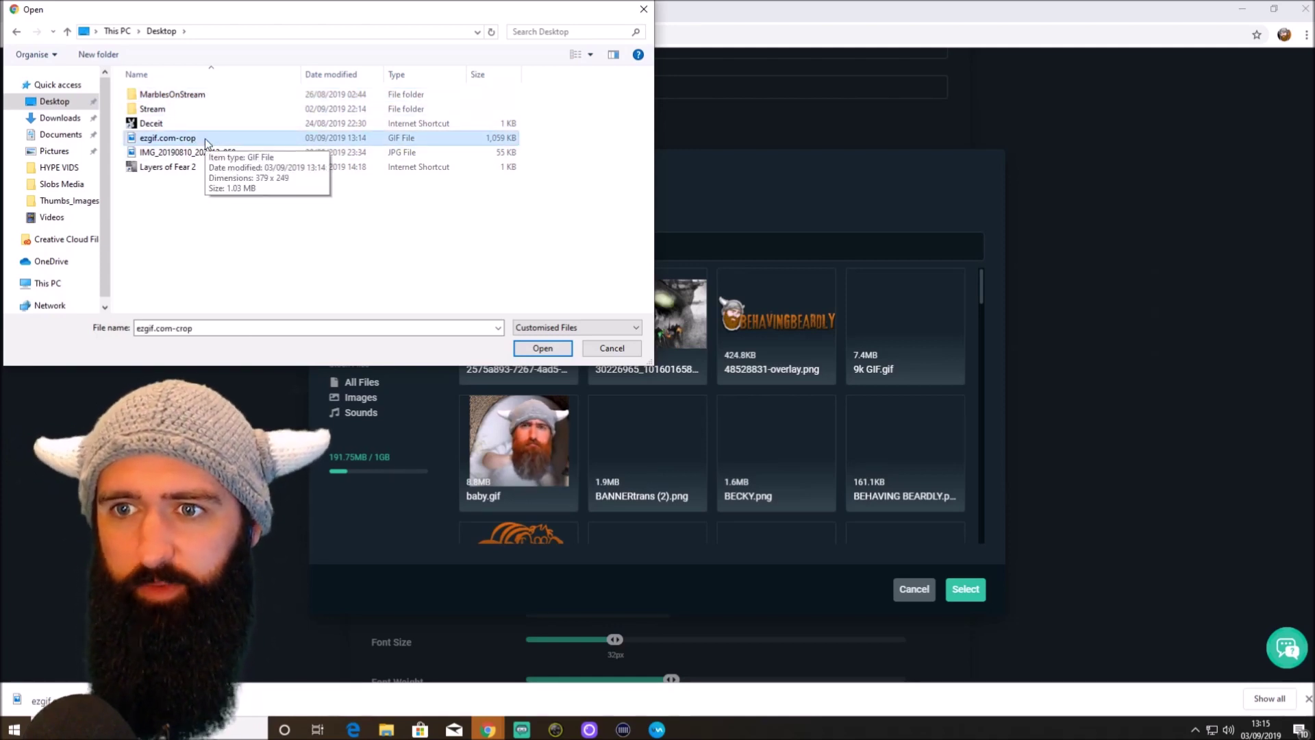
double_click(204, 138)
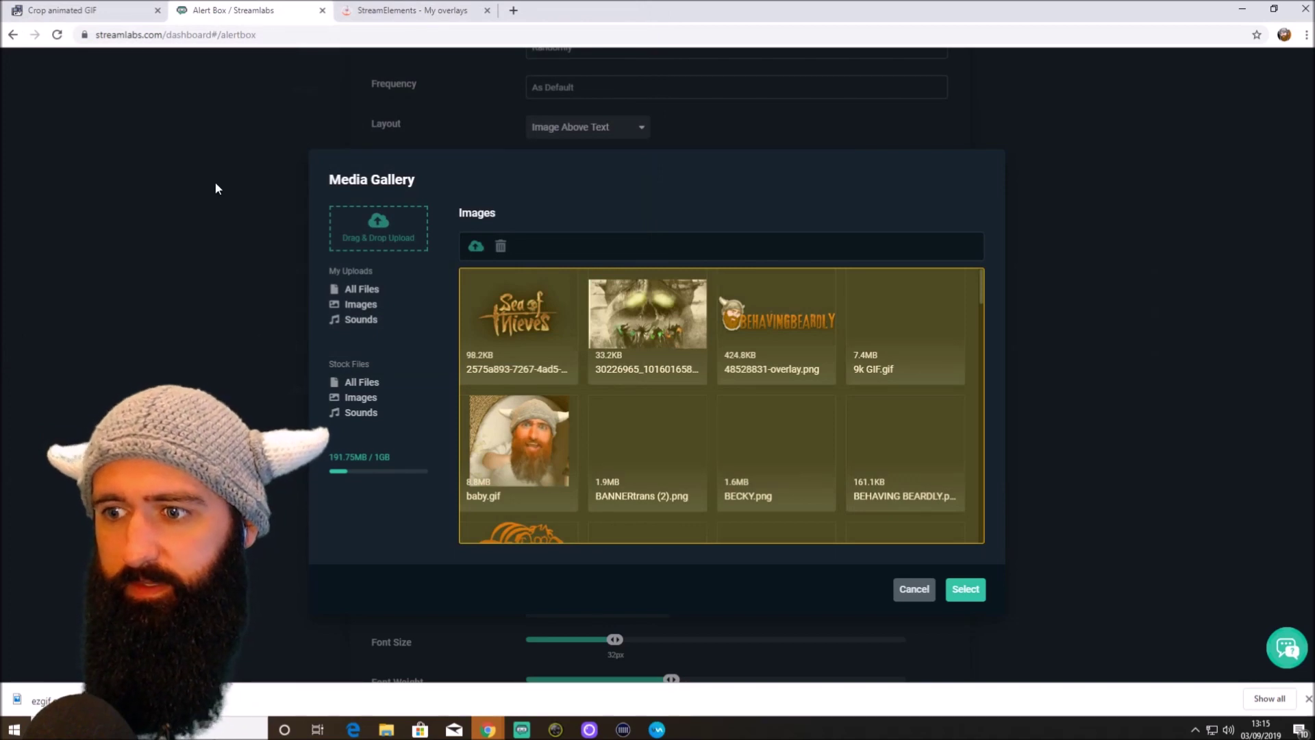
- Set ezgif.com-crop-Tkg.gif as the TERST variation's alert image
mouse_move(506, 348)
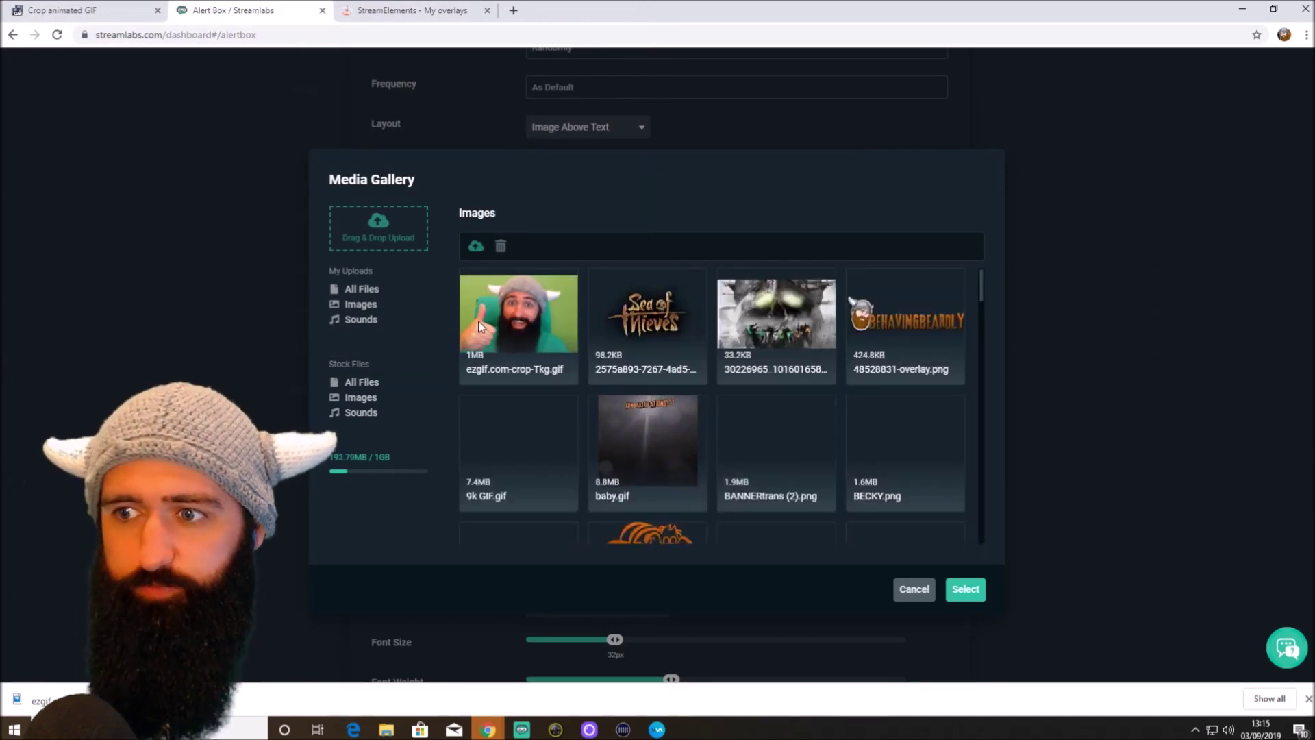
left_click(523, 352)
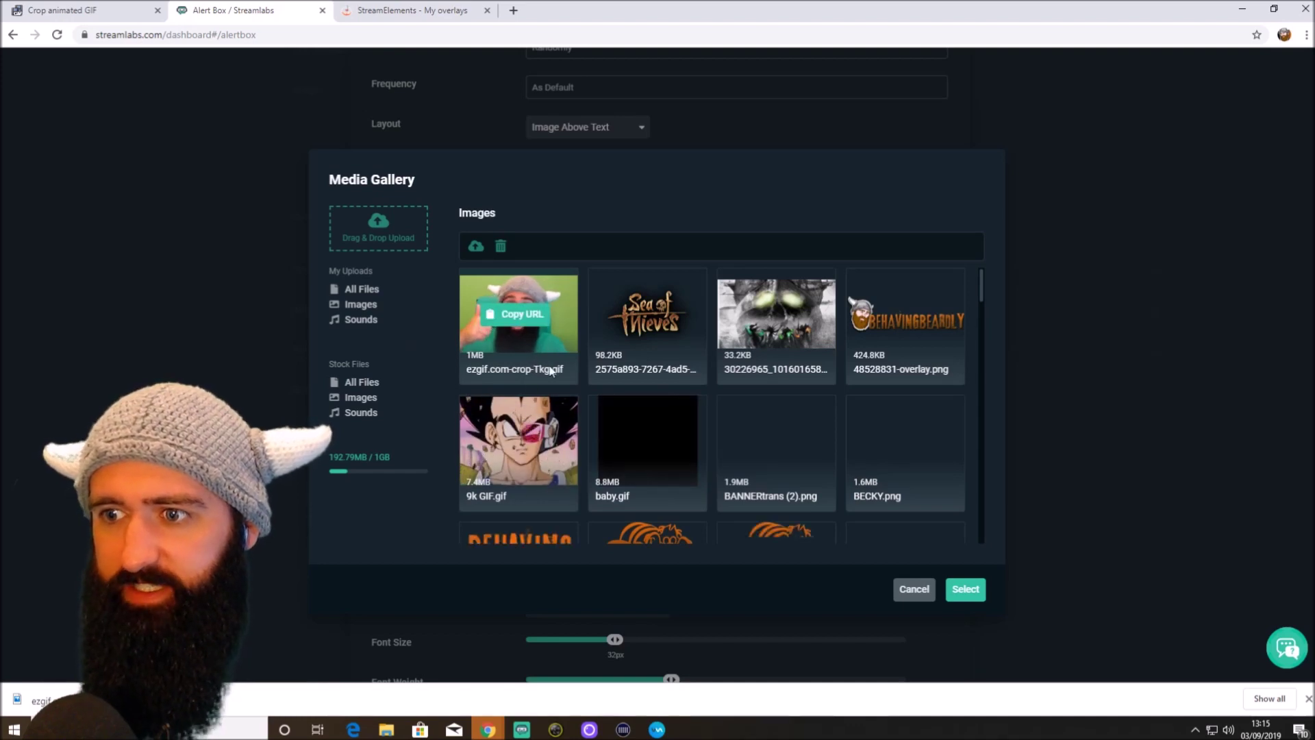
left_click(964, 589)
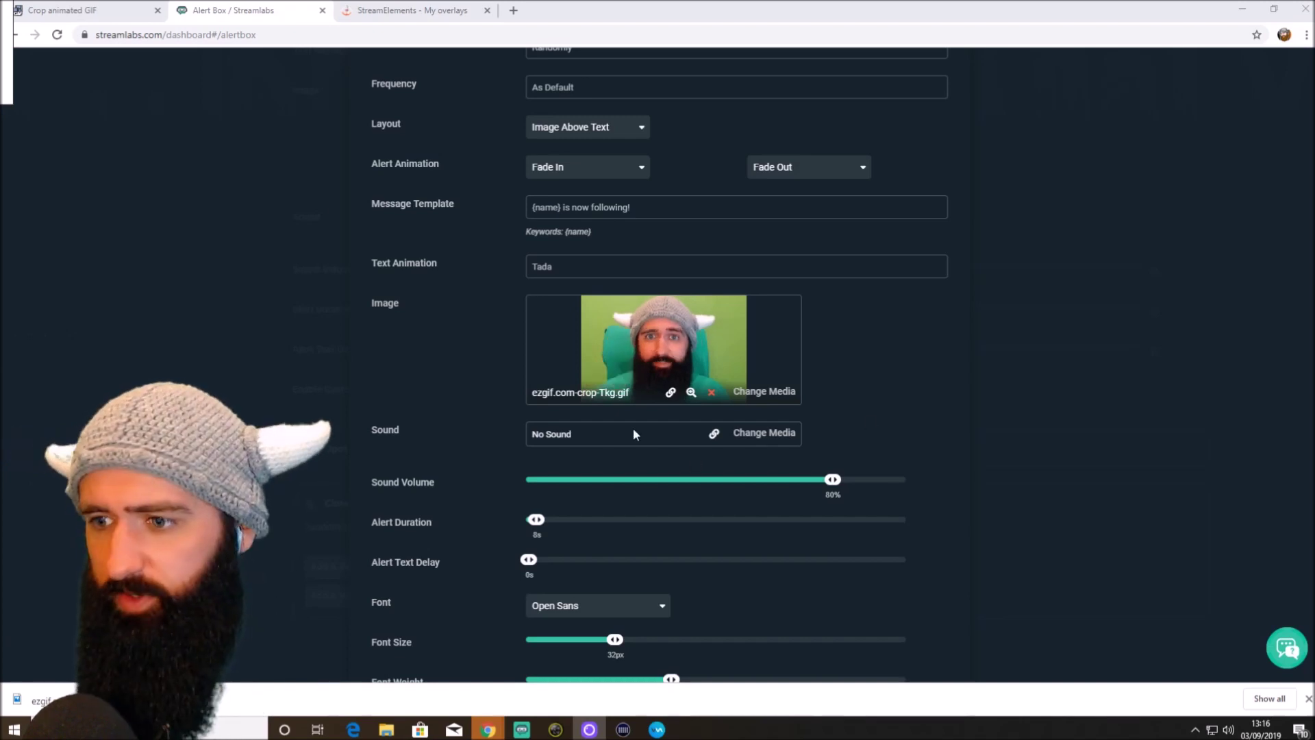
- Upload Airhorn-ZH2.ogg from the desktop to the Media Gallery and select it as the alert sound
left_click(781, 433)
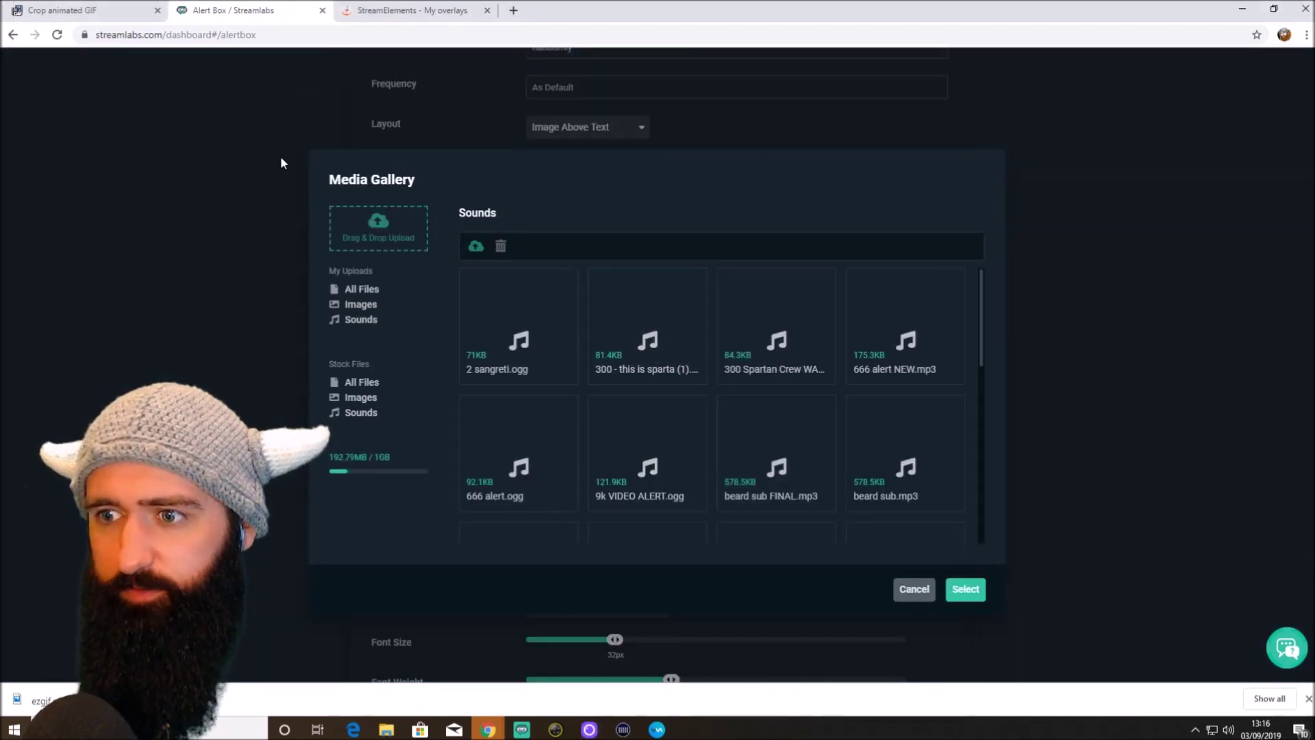
left_click(396, 234)
left_click(644, 9)
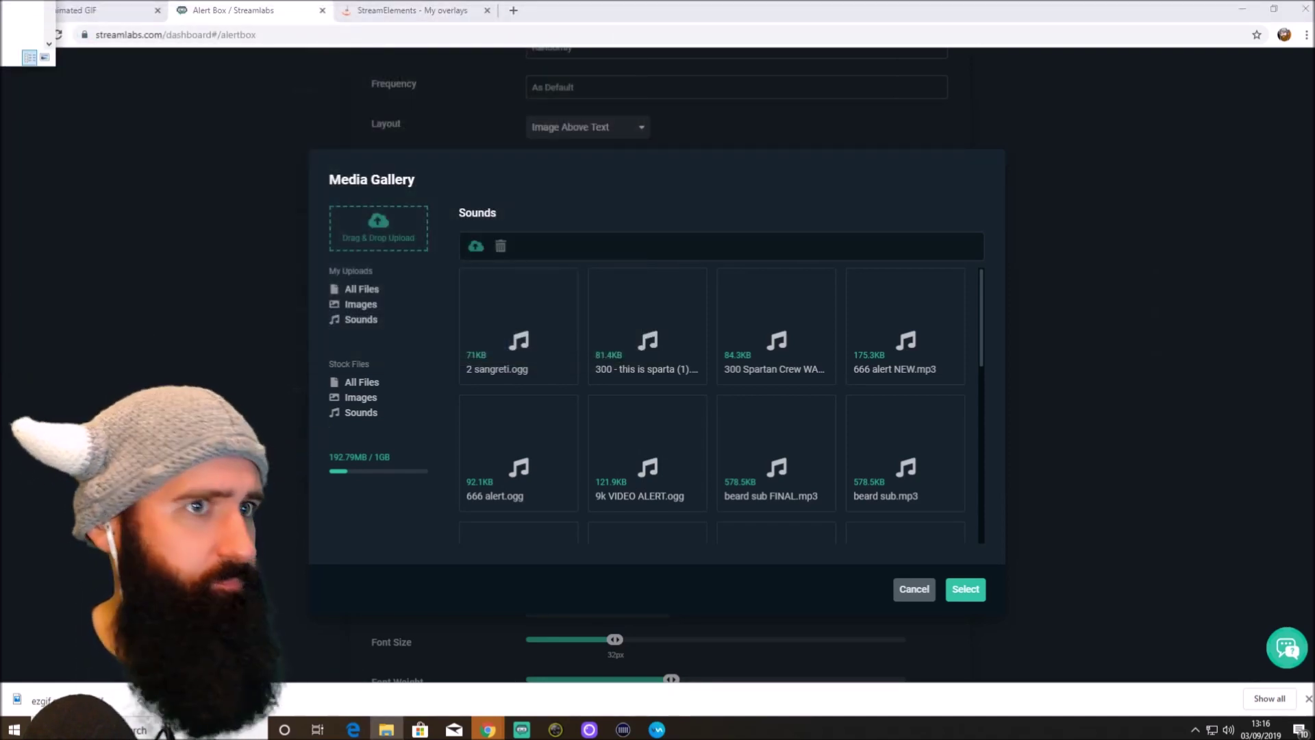
left_click_drag(67, 135, 544, 352)
left_click_drag(457, 355, 457, 356)
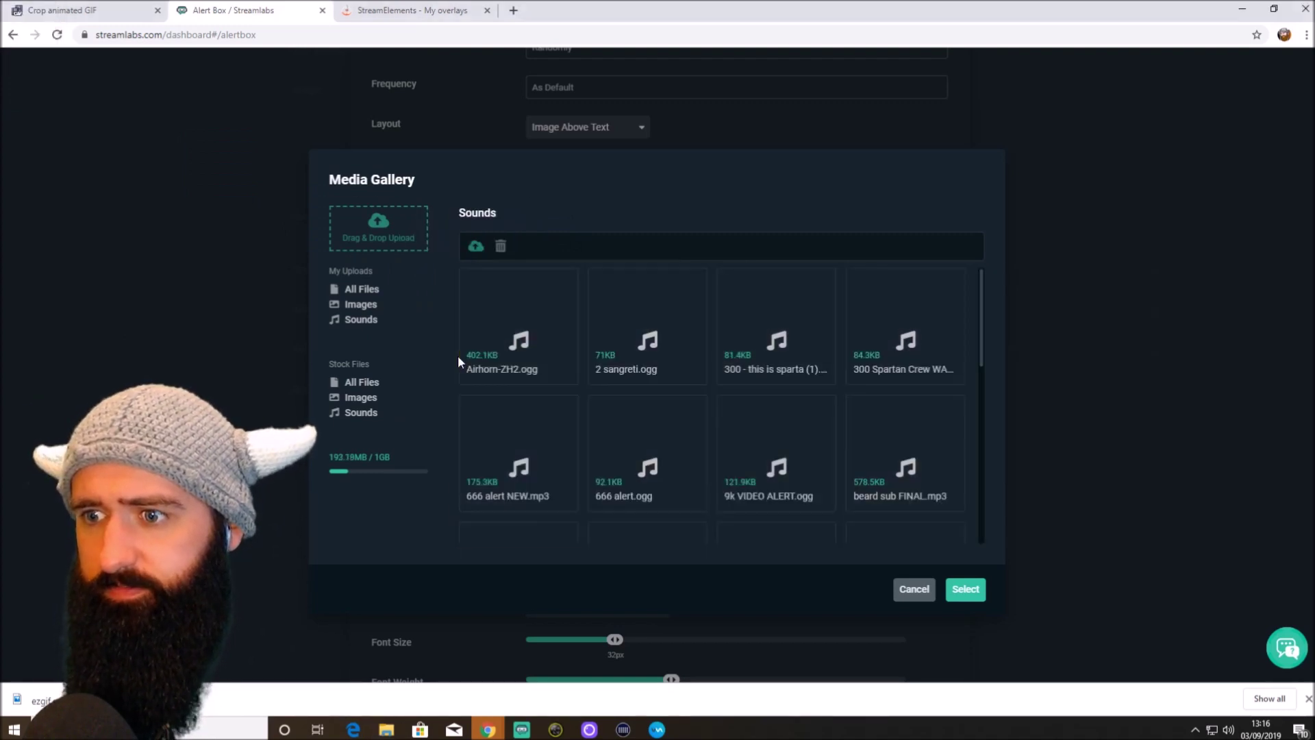
left_click(965, 589)
- Append WHOPEE to the follow message template, keeping Tada as the text animation
scroll(651, 425, "up", 2)
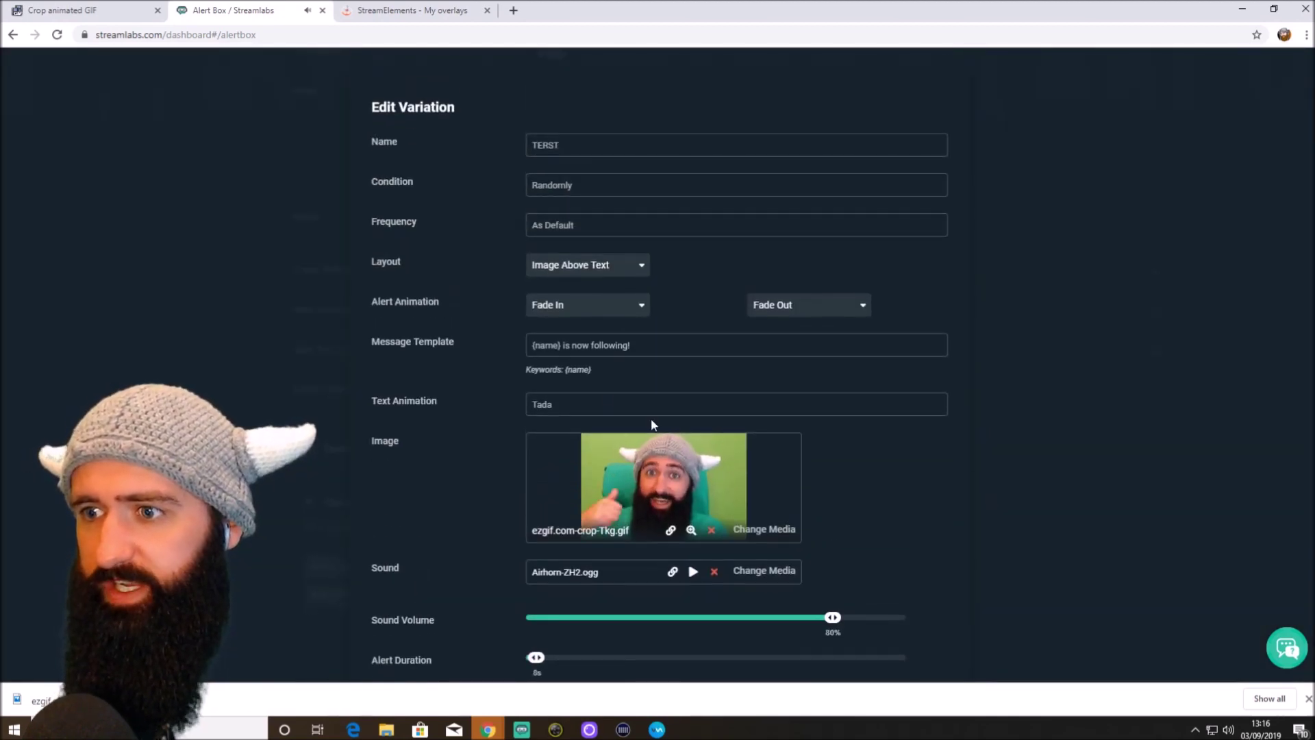
left_click(709, 344)
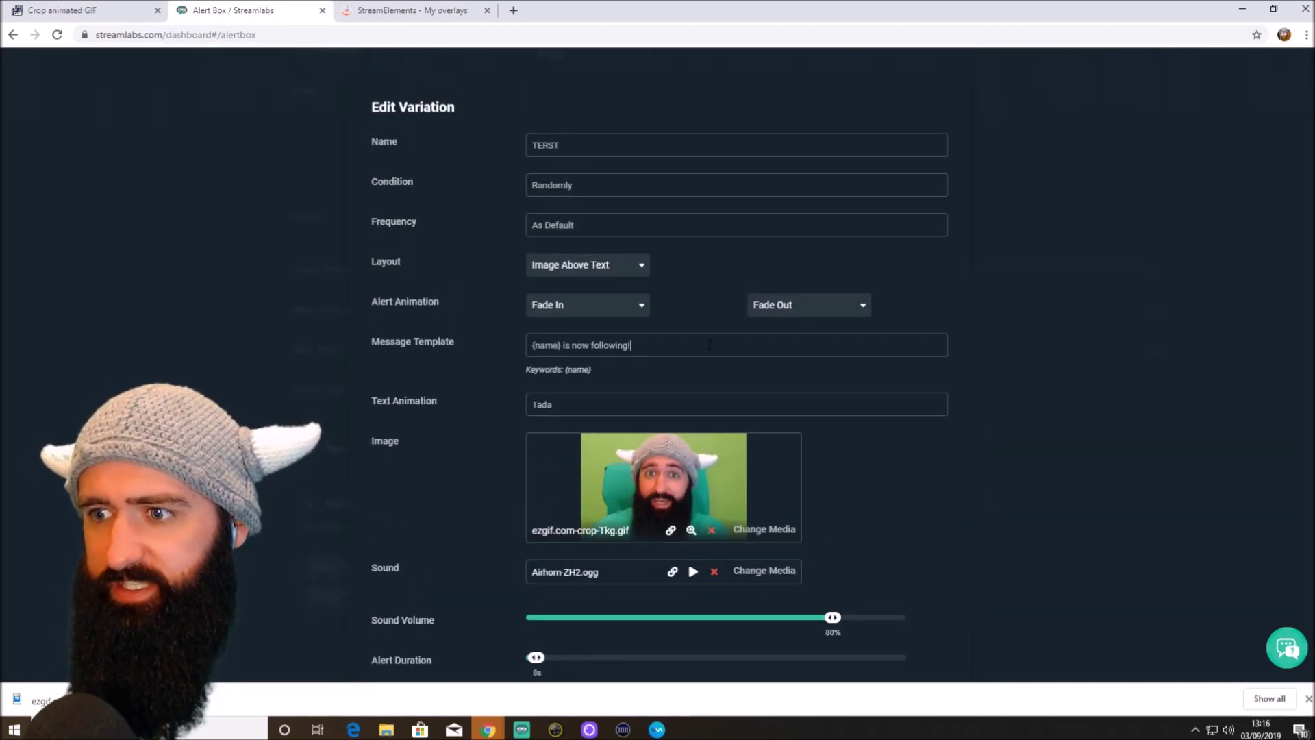
type("WHOPEE")
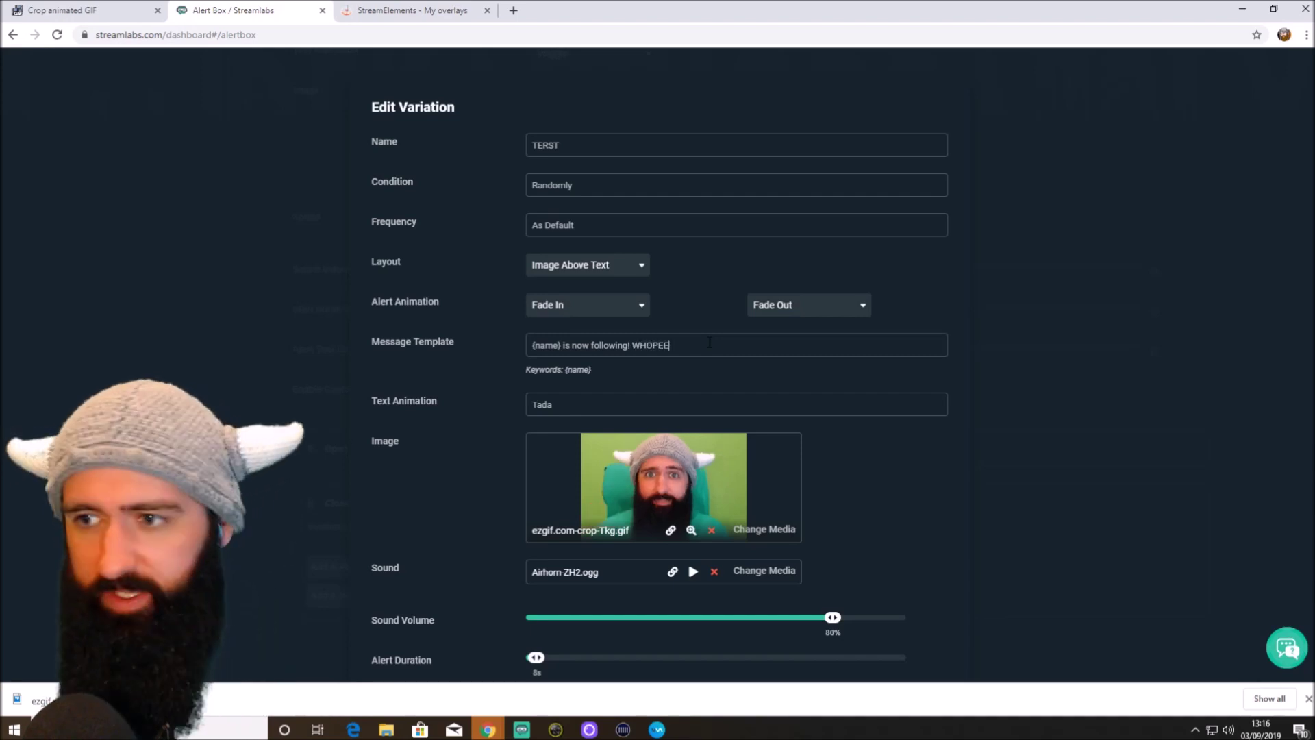
left_click(561, 398)
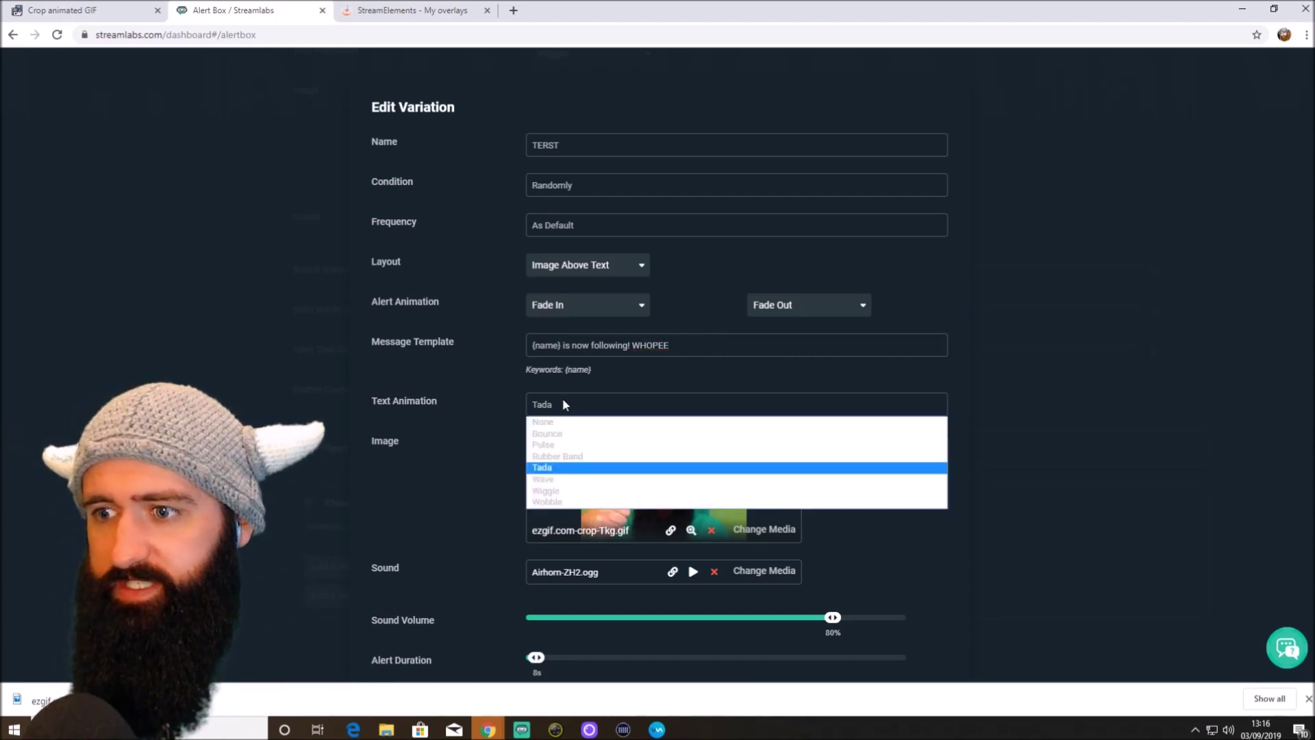
left_click(575, 468)
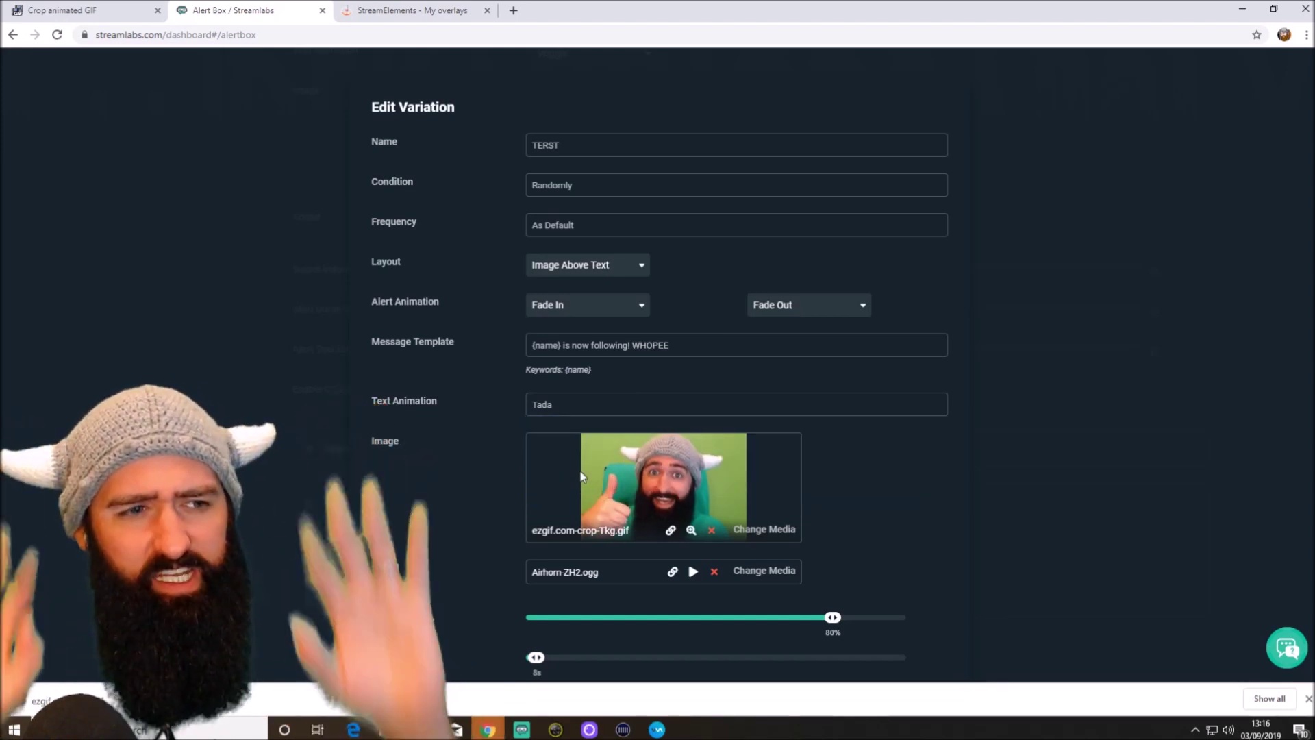
- Shorten the alert duration to 2 seconds
scroll(918, 507, "down", 3)
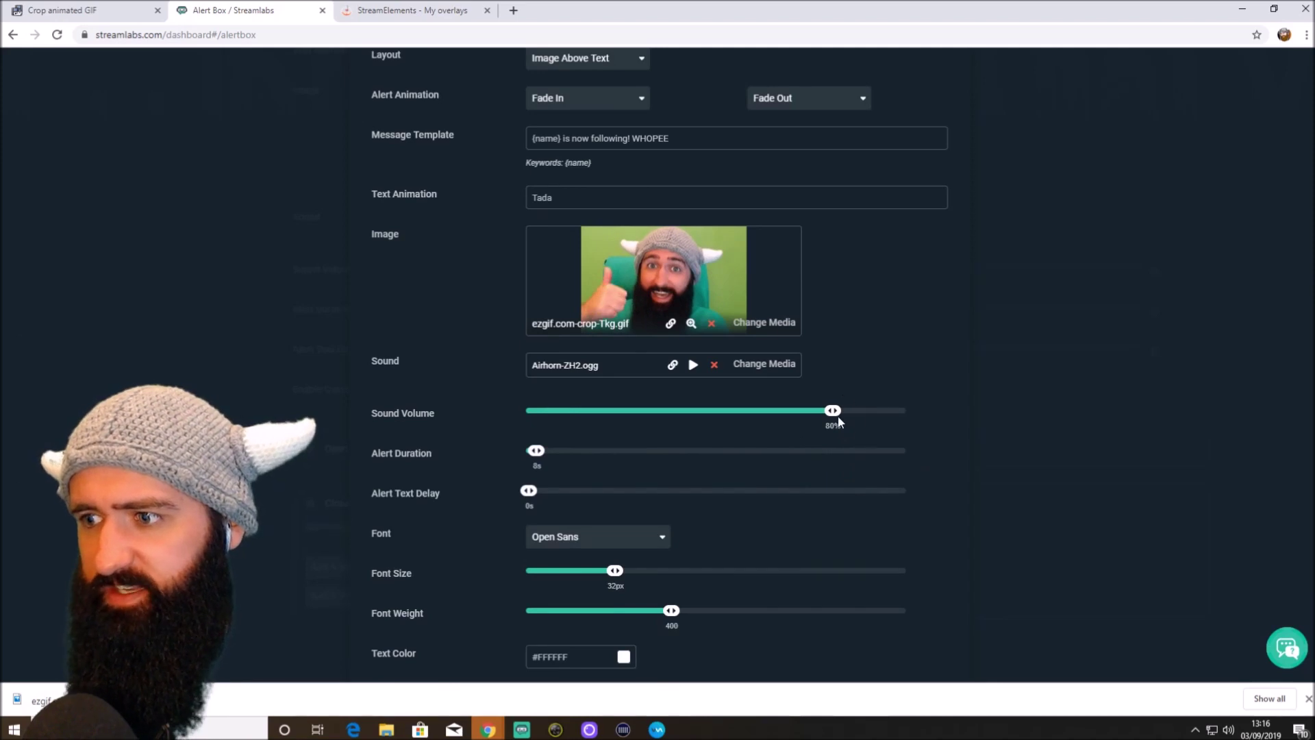
scroll(554, 360, "down", 2)
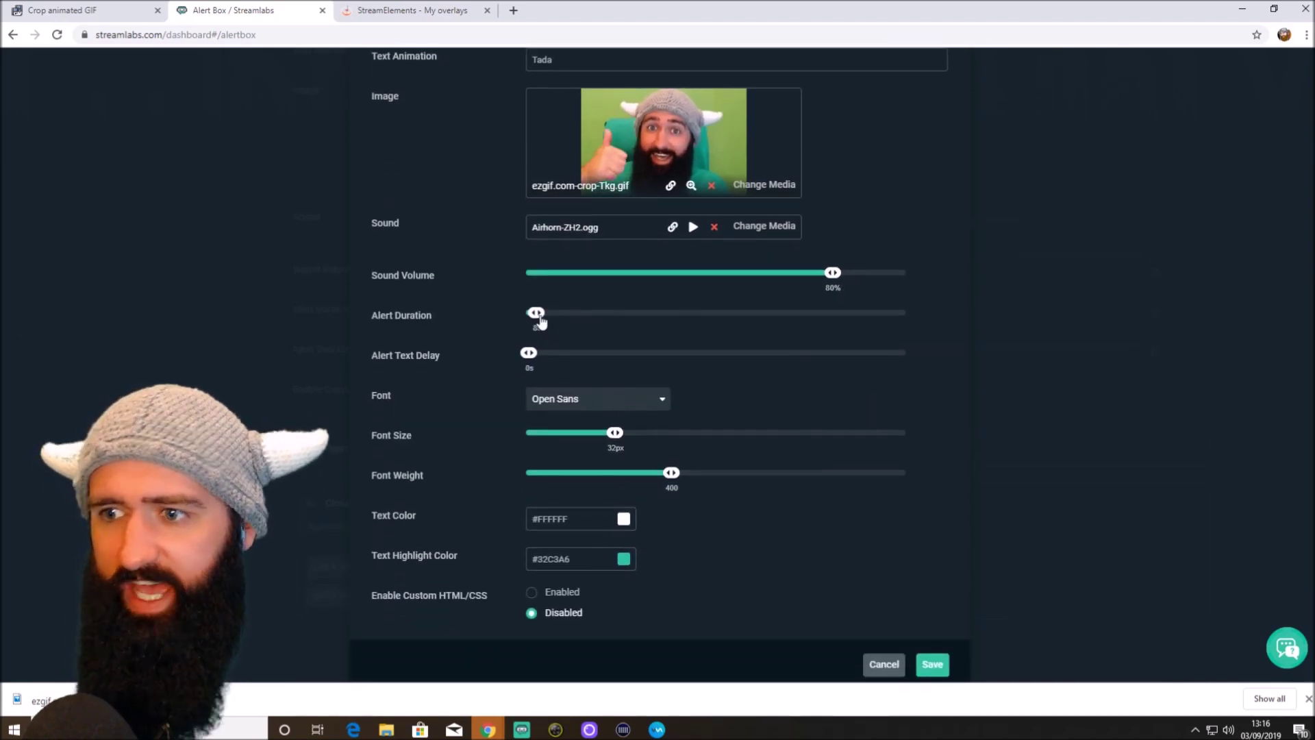
left_click_drag(531, 314, 528, 314)
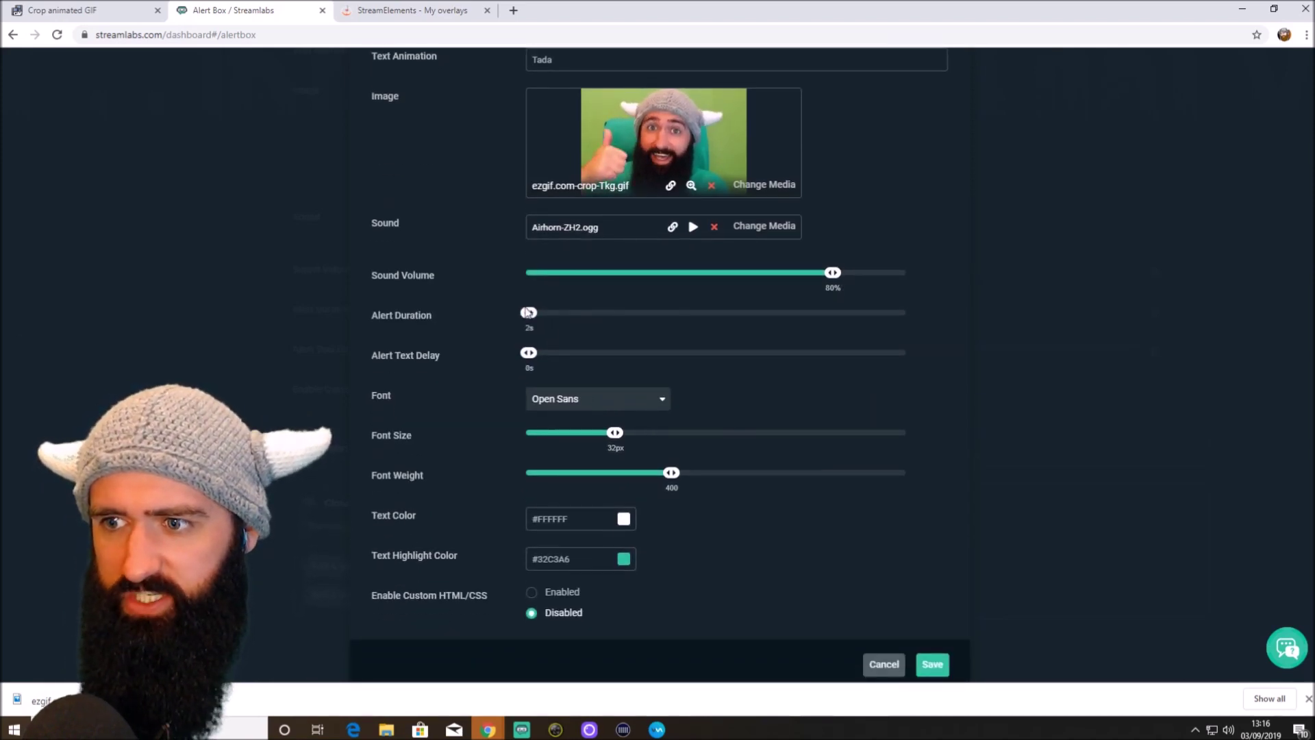
- Set text highlight colour #FF0000 and text colour #FF4E00, then save the variation
scroll(782, 348, "down", 1)
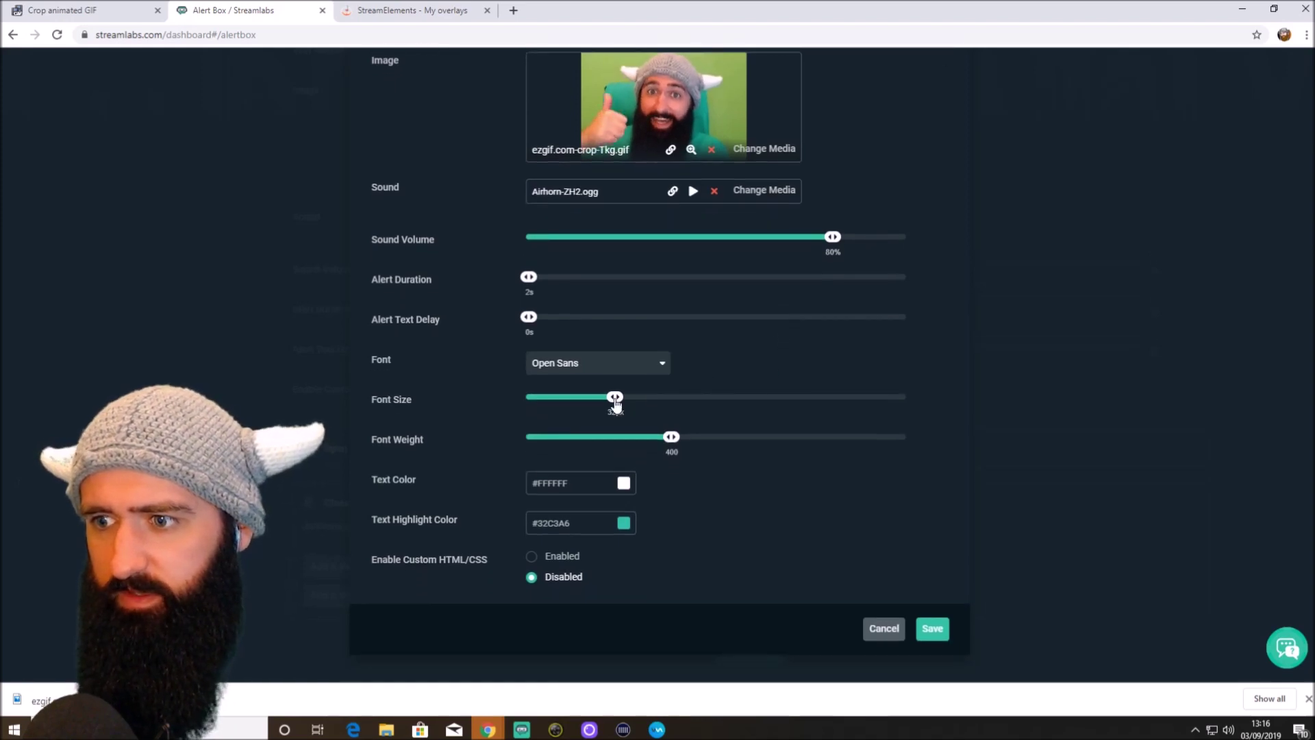
left_click(623, 523)
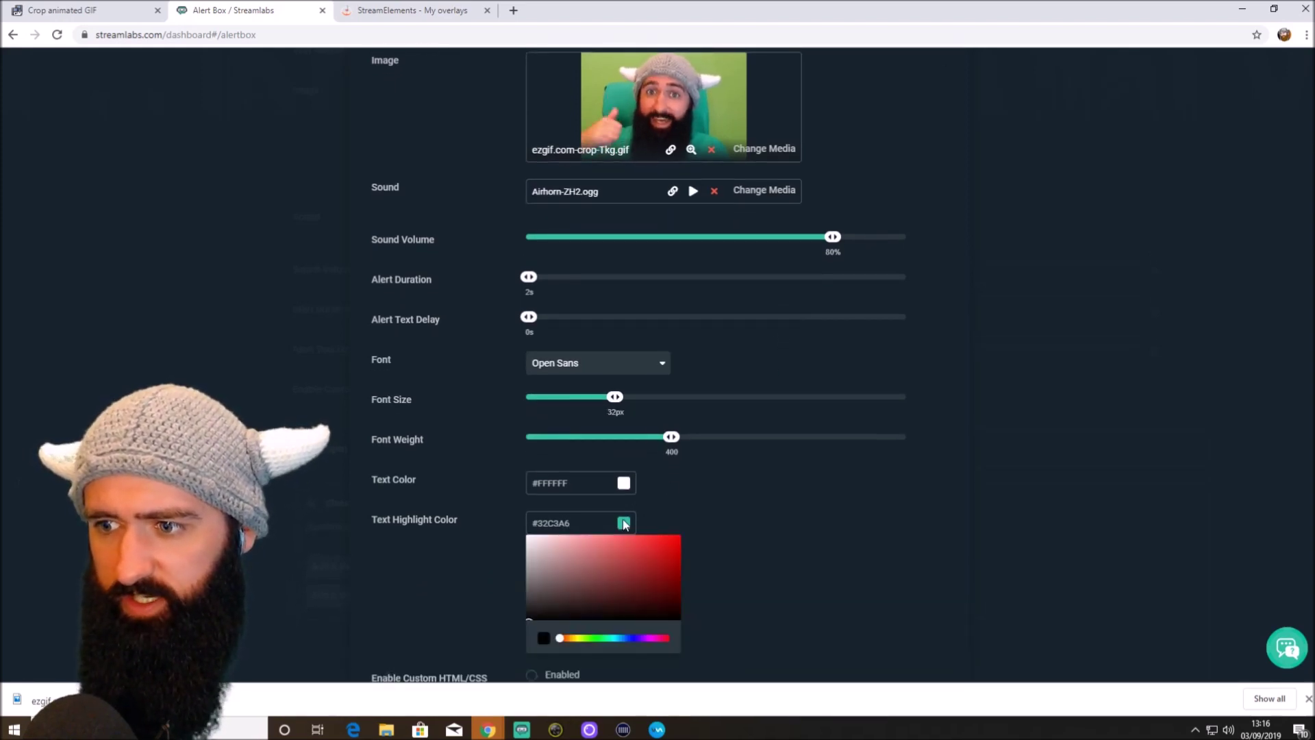
left_click(679, 536)
left_click(623, 484)
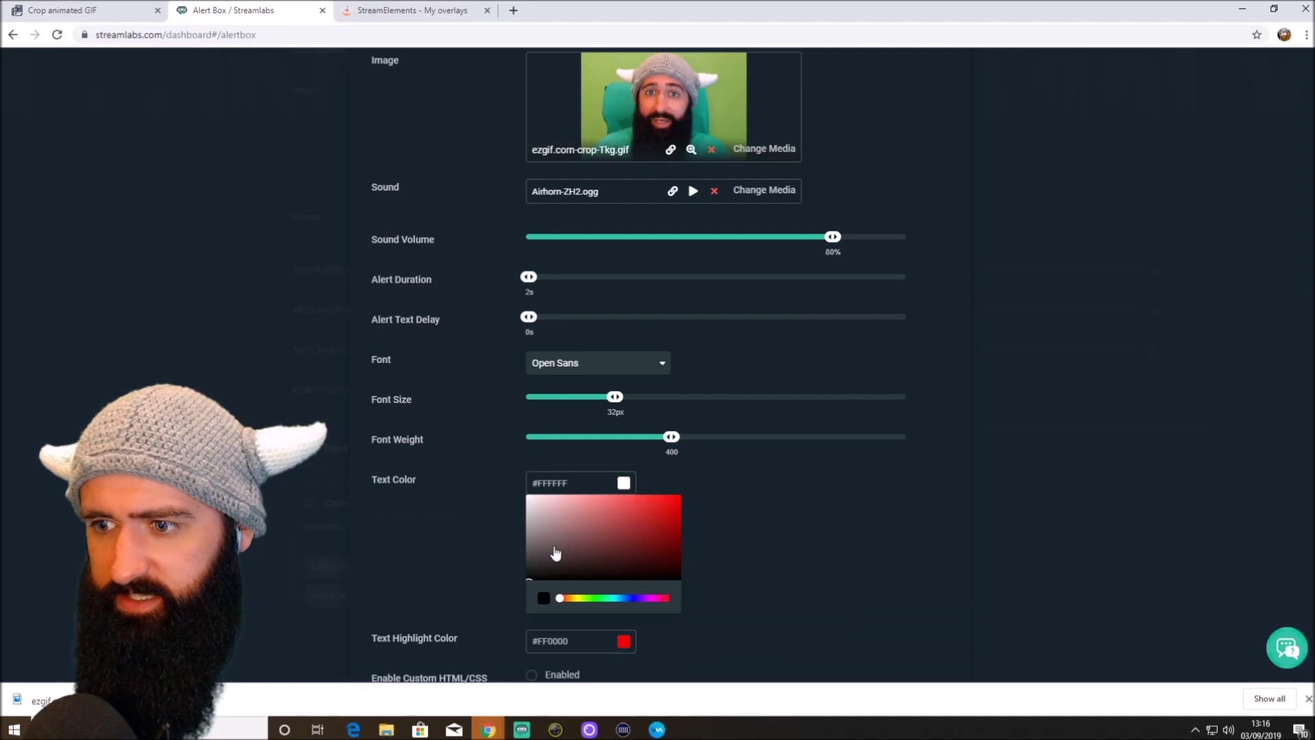
left_click(571, 597)
left_click(680, 495)
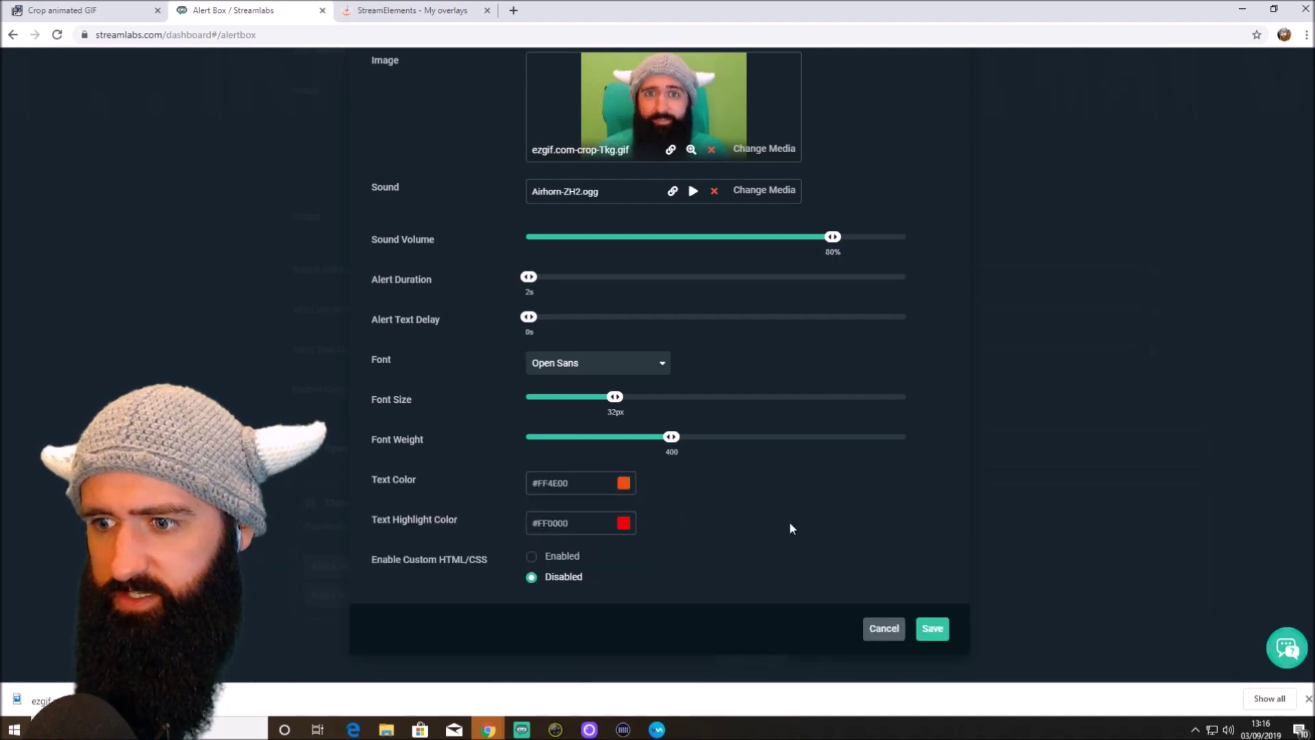
left_click(932, 629)
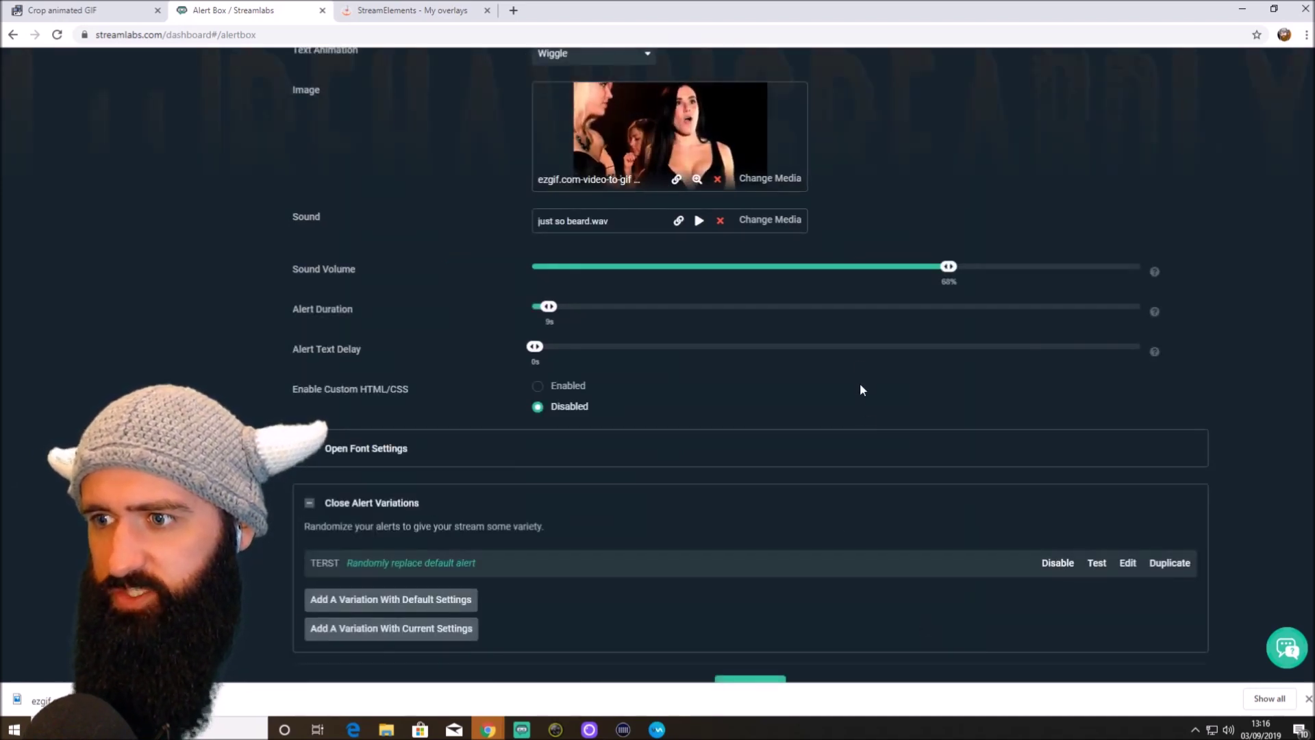
- Run a test of the TERST follower alert
scroll(753, 479, "up", 3)
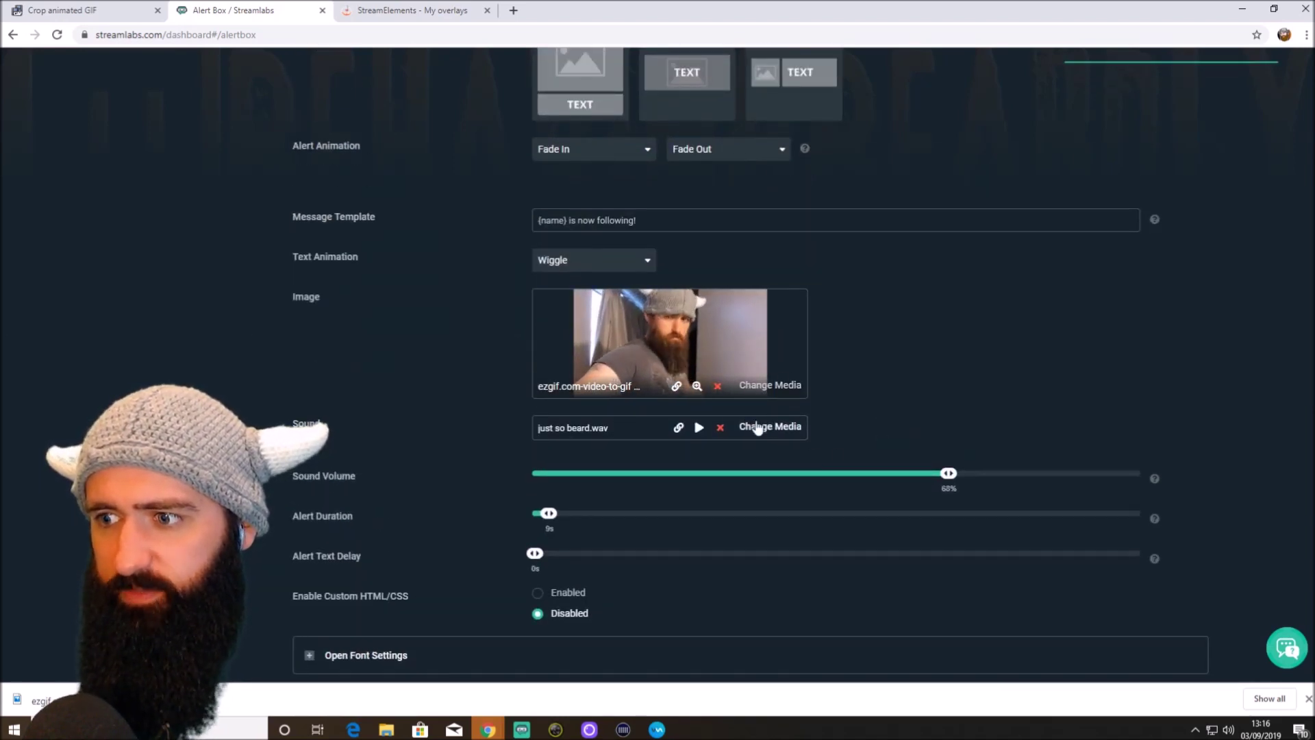
scroll(843, 415, "up", 2)
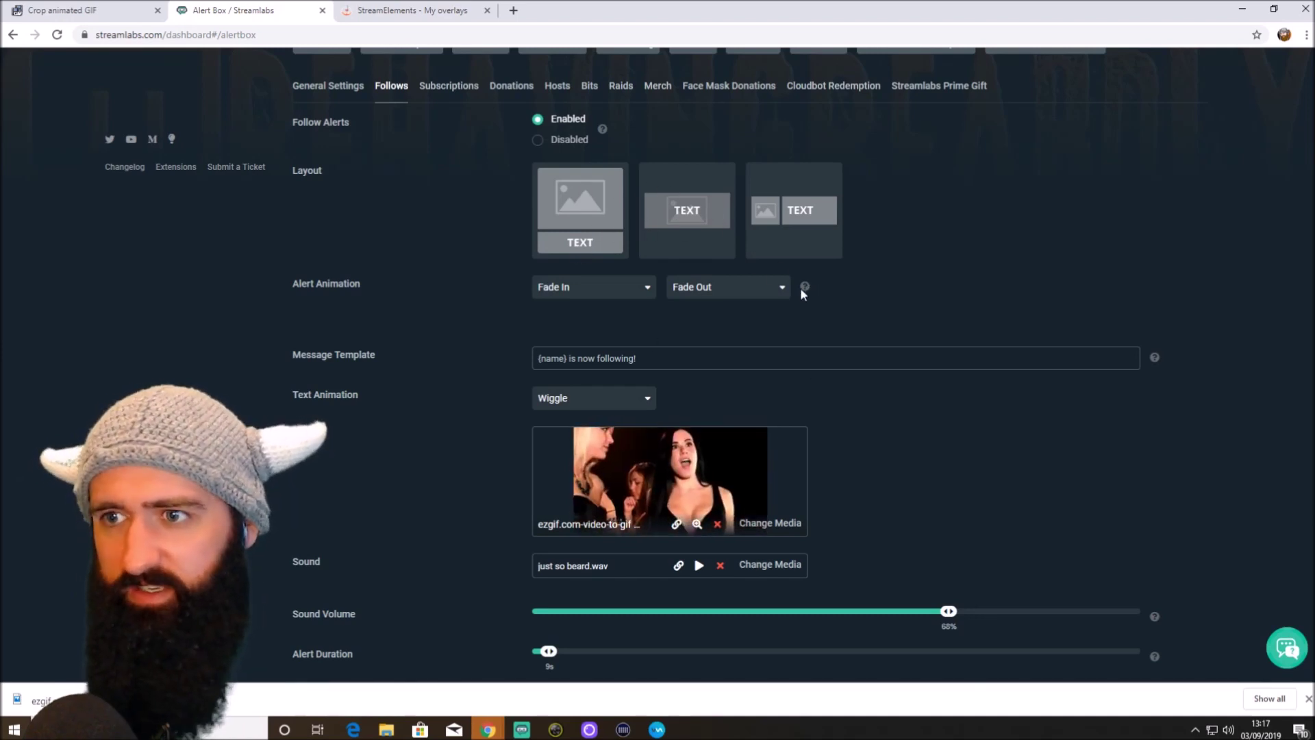
scroll(795, 295, "down", 5)
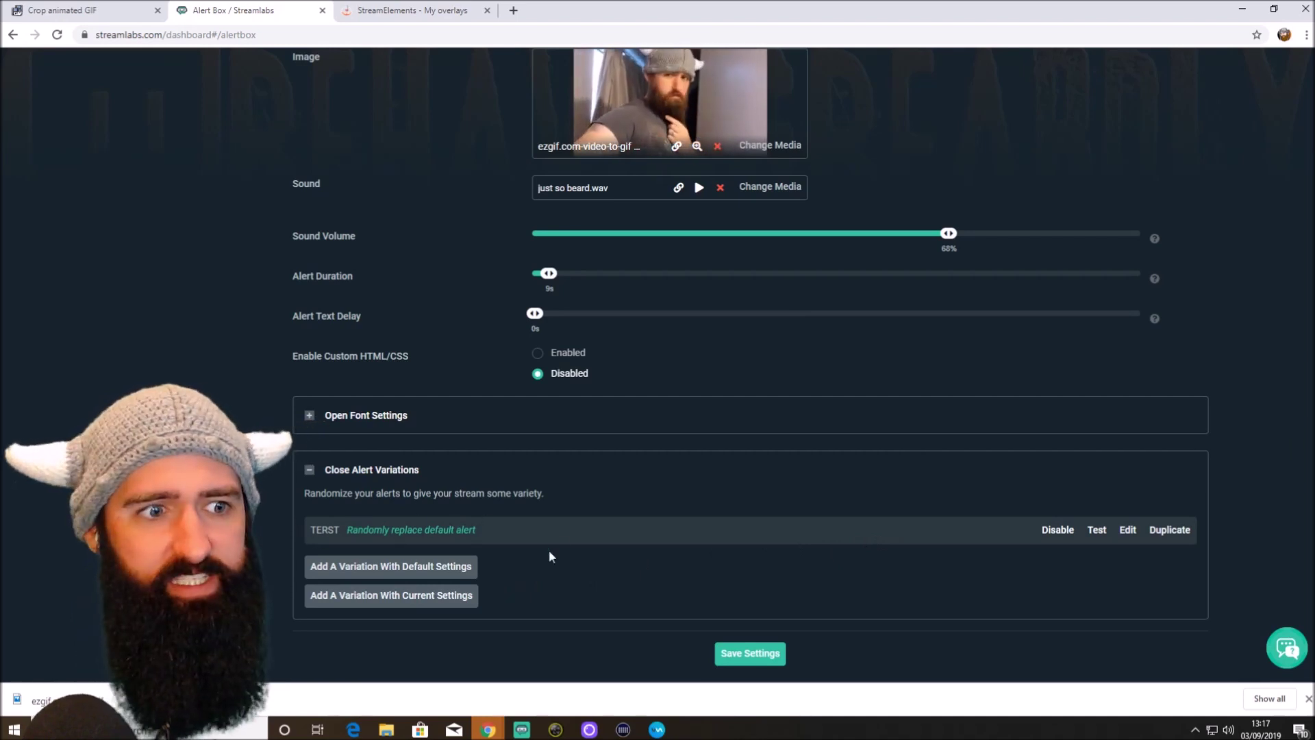
left_click(1096, 531)
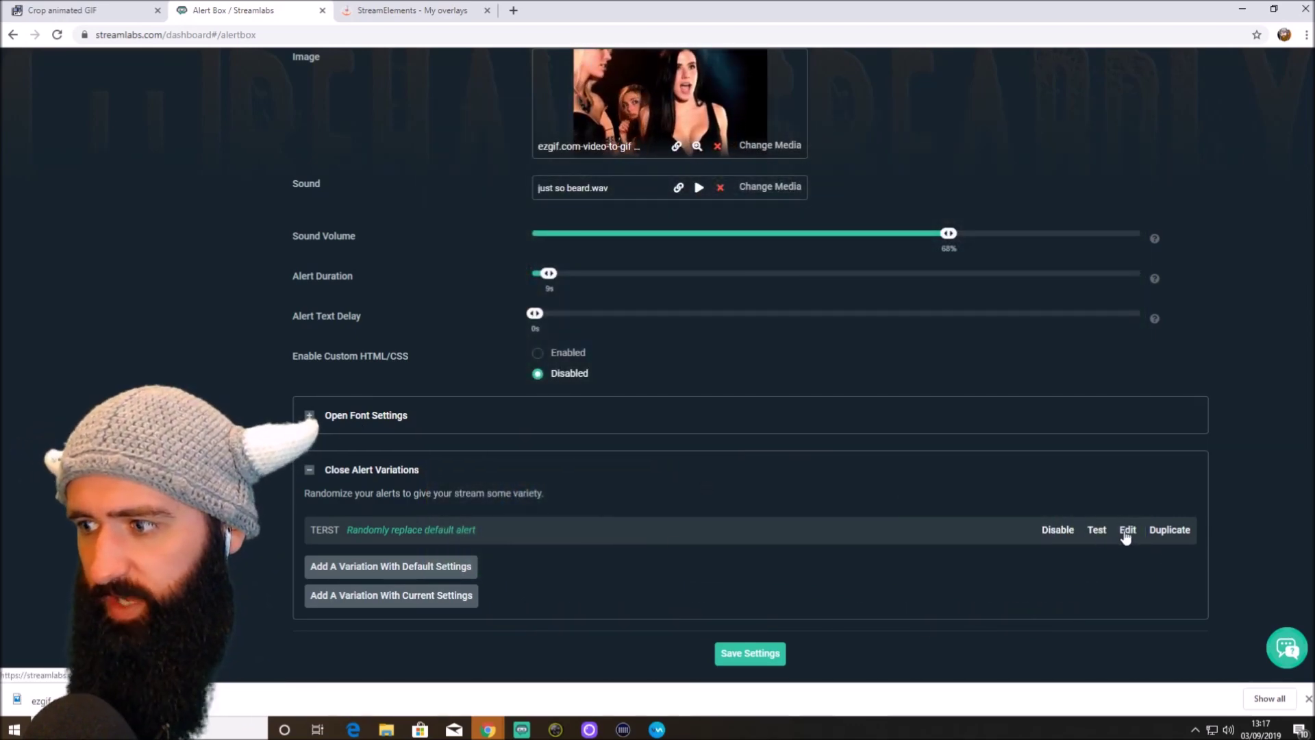
- Re-save the TERST variation with its updated duration and preview the follower alert again
left_click(1127, 531)
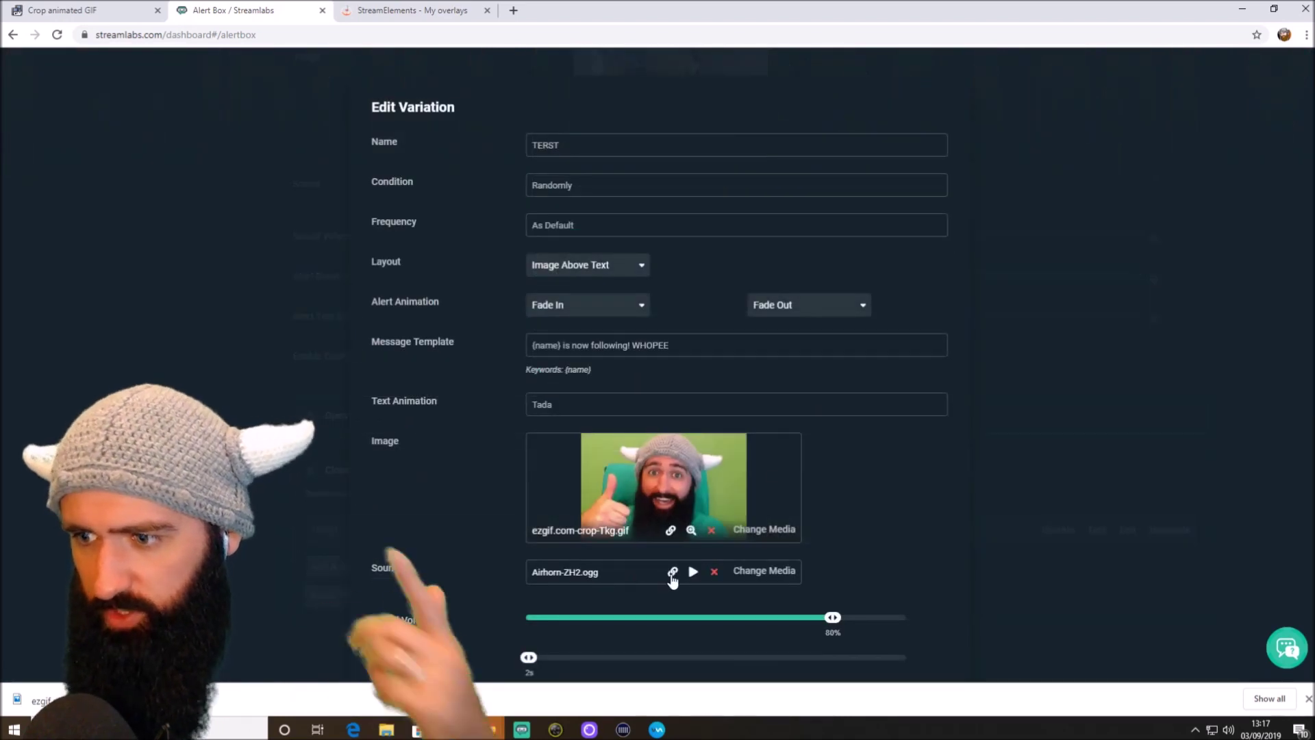
scroll(638, 496, "down", 3)
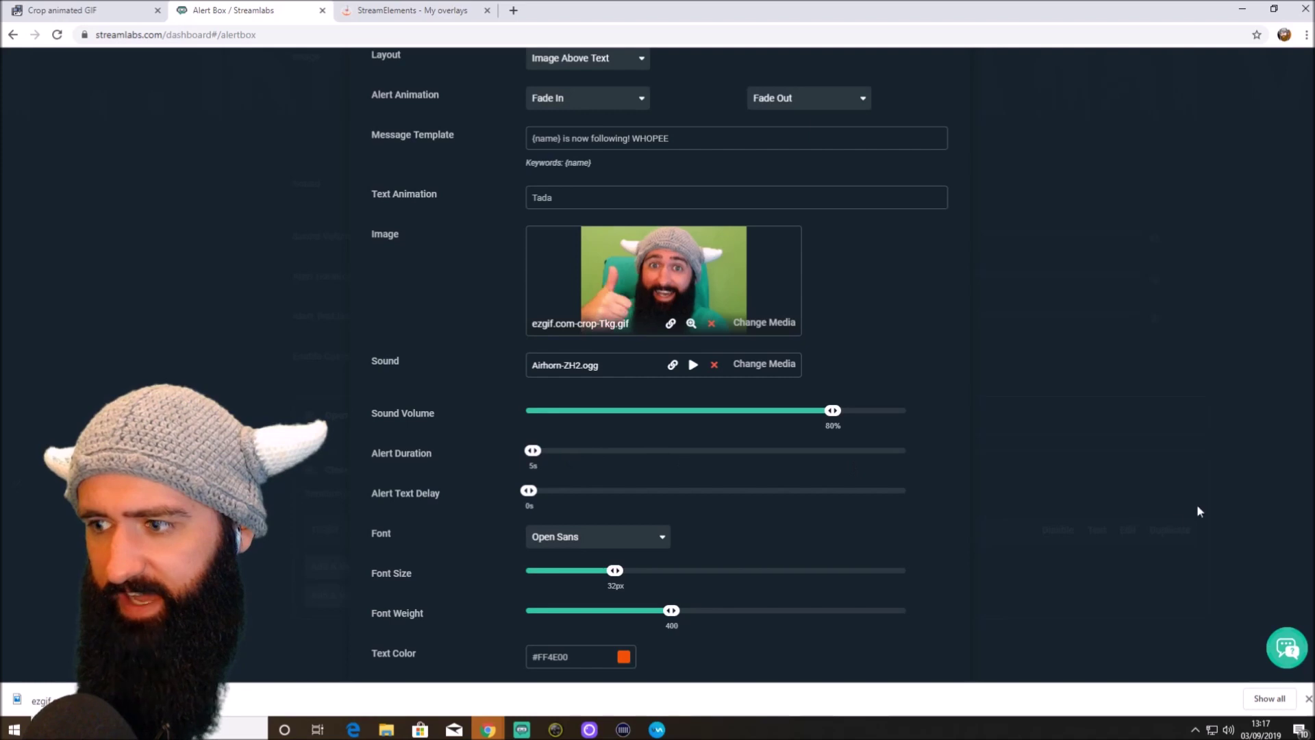
scroll(1119, 568, "down", 2)
left_click(938, 643)
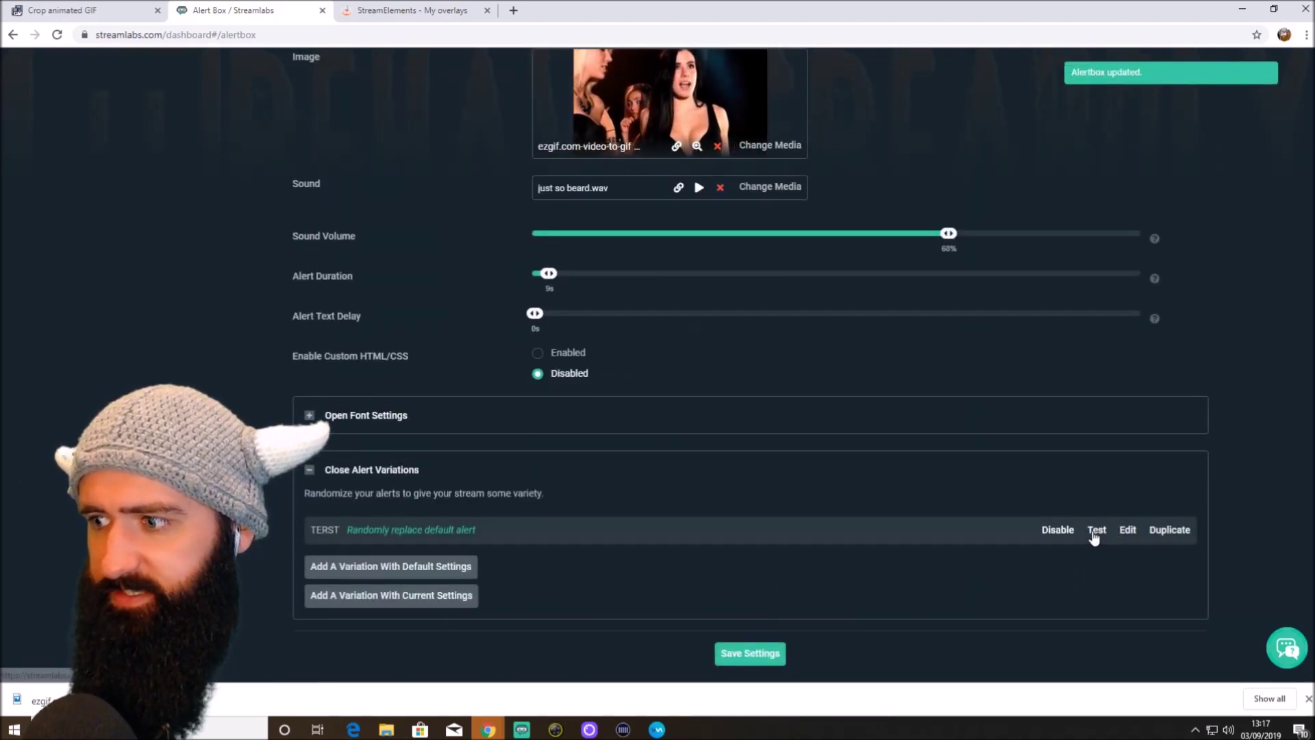
left_click(1095, 530)
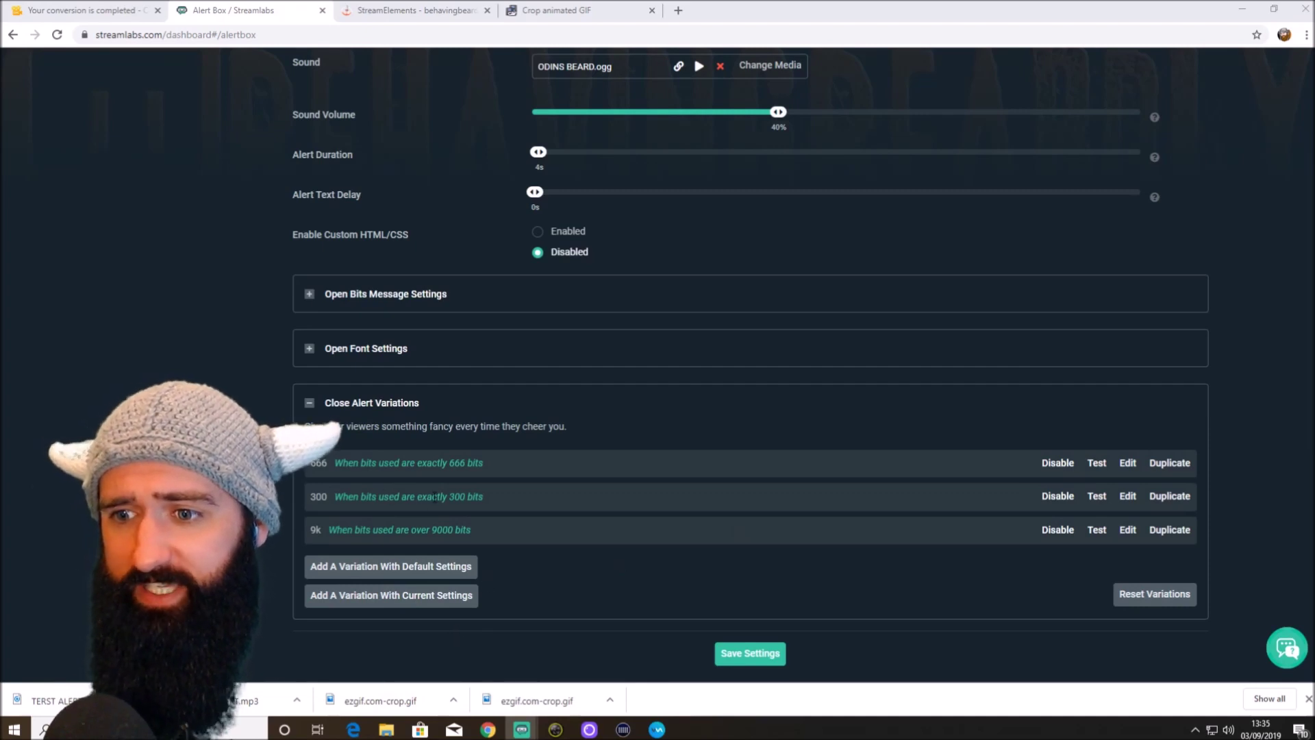
- Test the 666-bit variation and the default Thor-GIF cheer alert, then close the filters window
left_click(1095, 465)
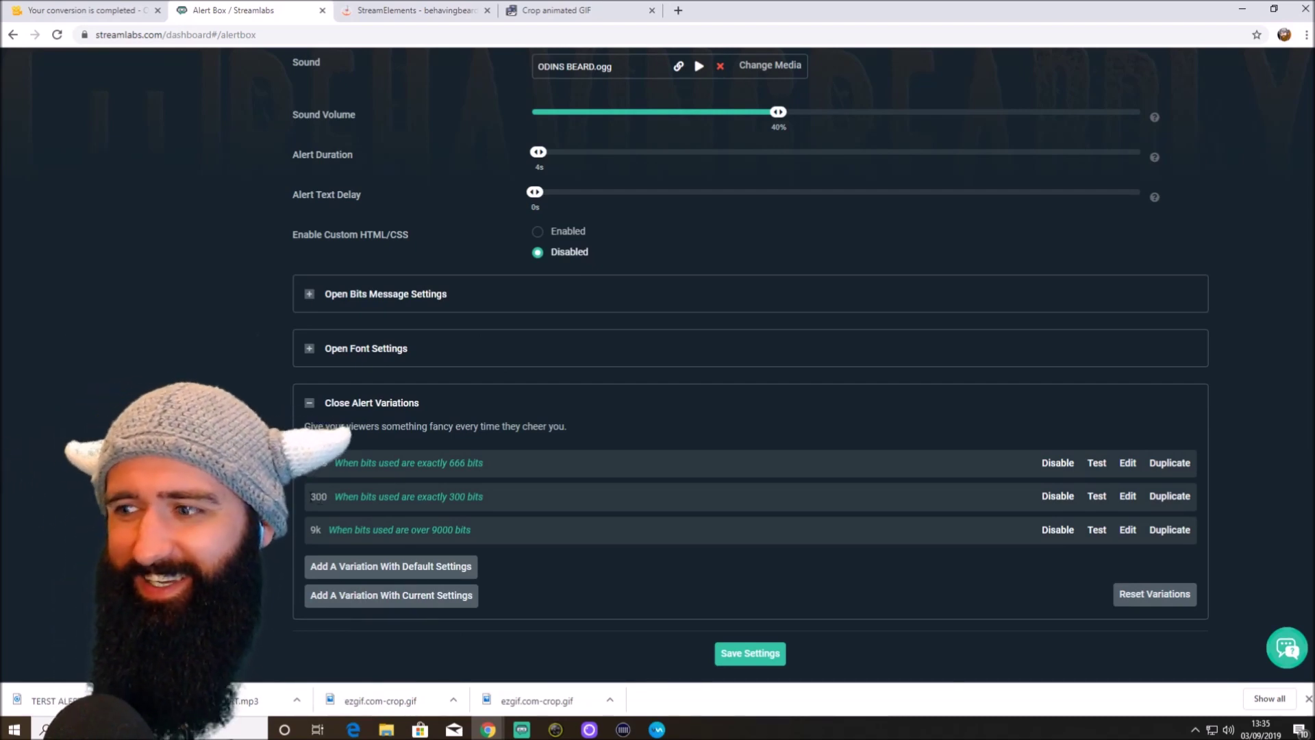
scroll(434, 404, "up", 5)
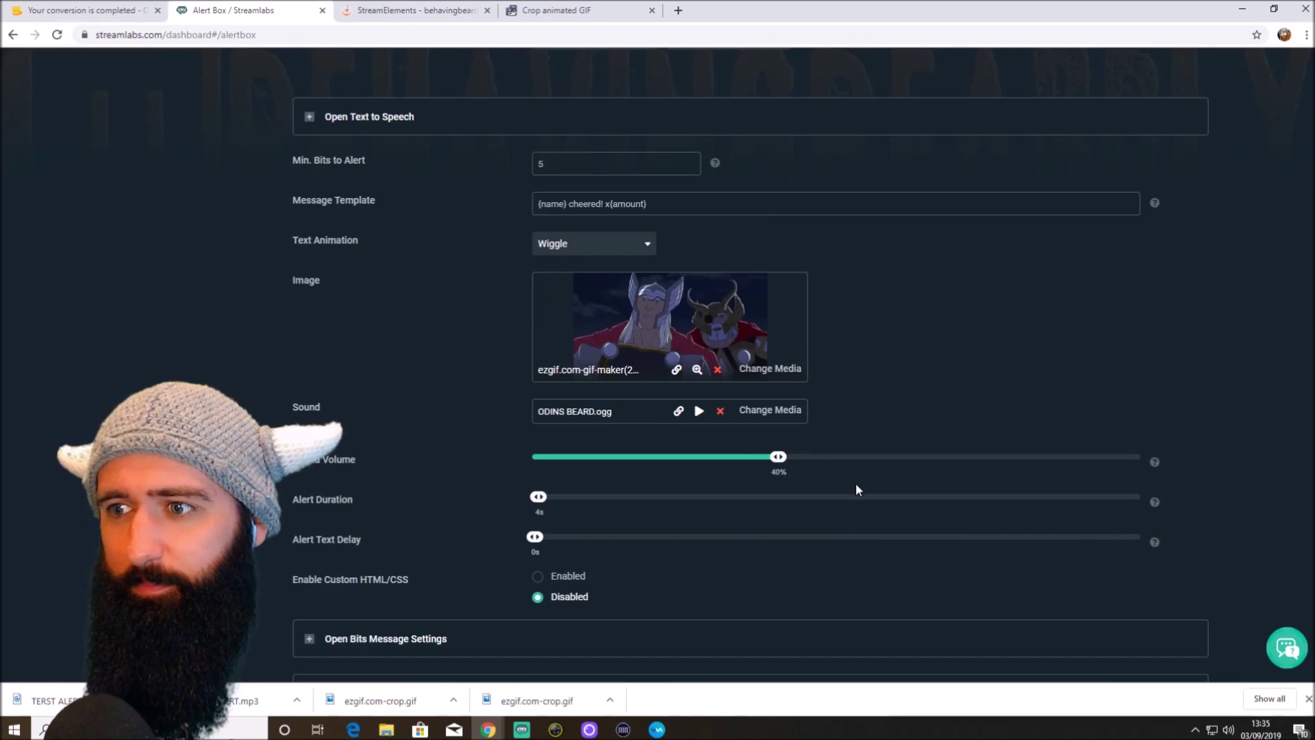
scroll(904, 493, "down", 5)
scroll(1033, 494, "up", 10)
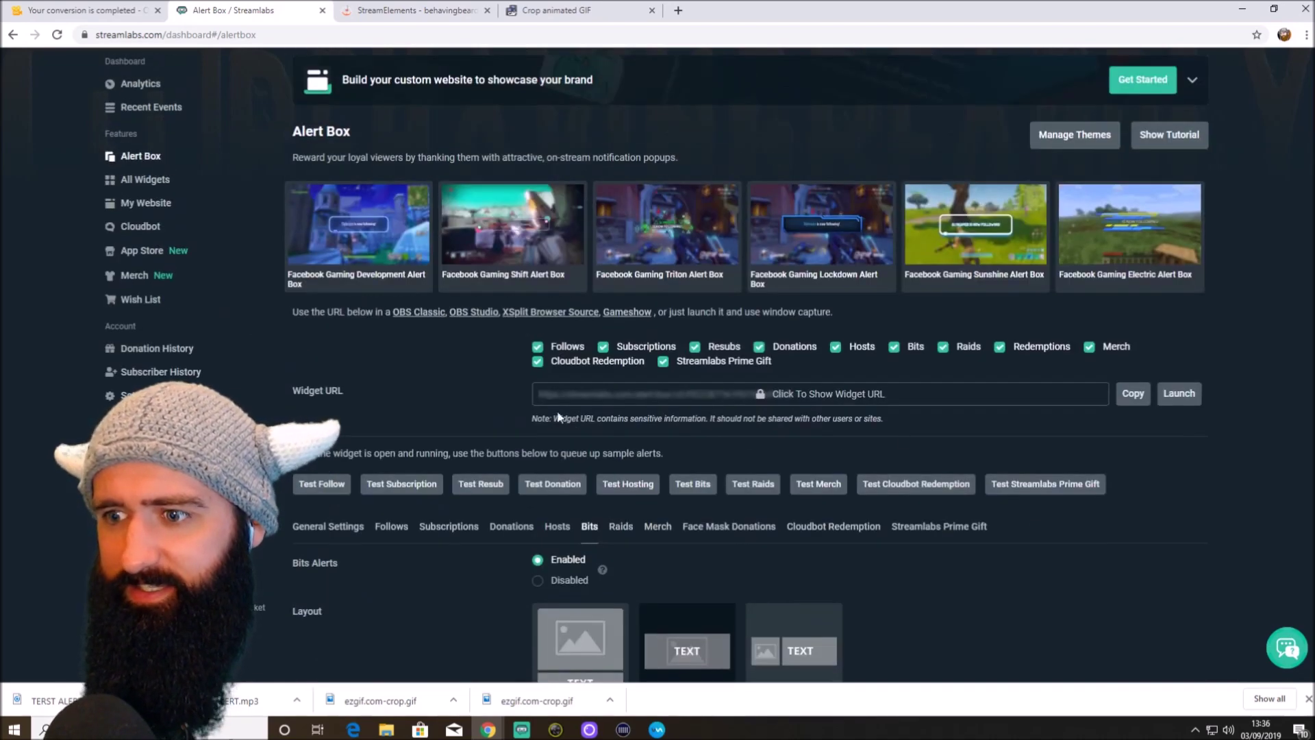
scroll(558, 418, "down", 2)
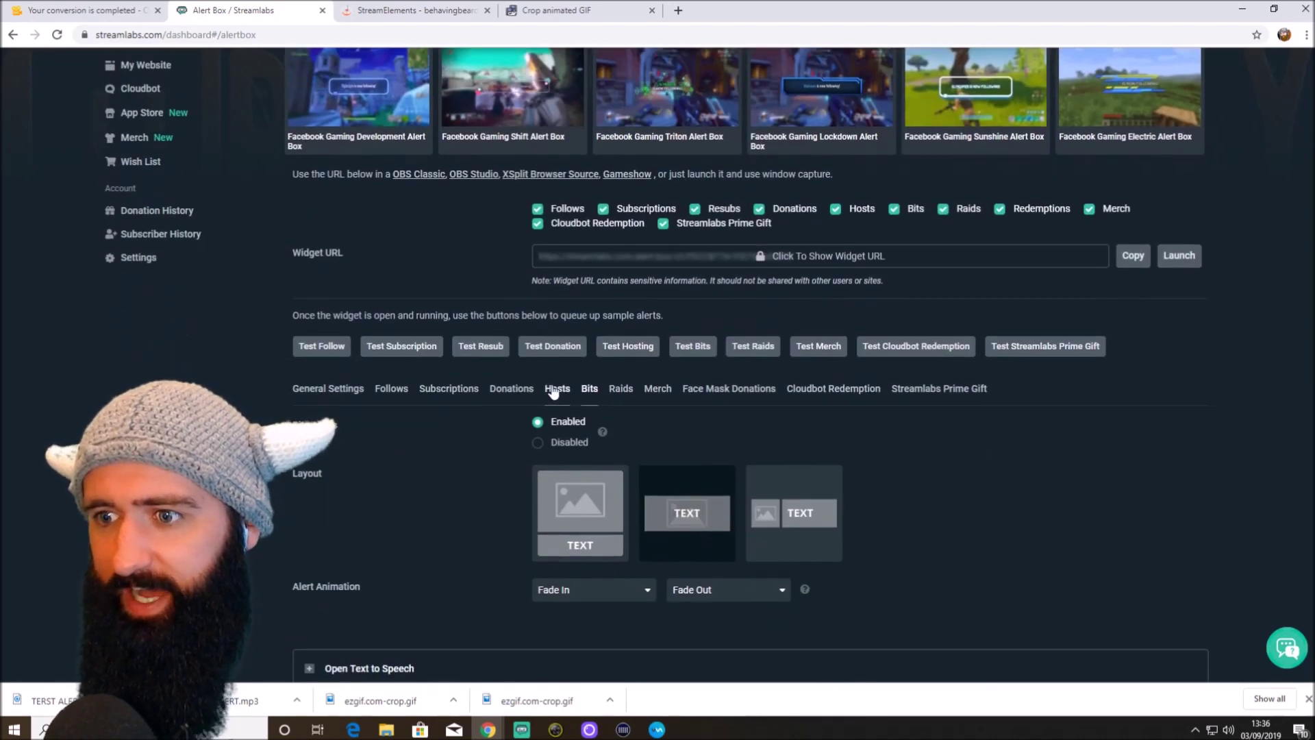
left_click(693, 346)
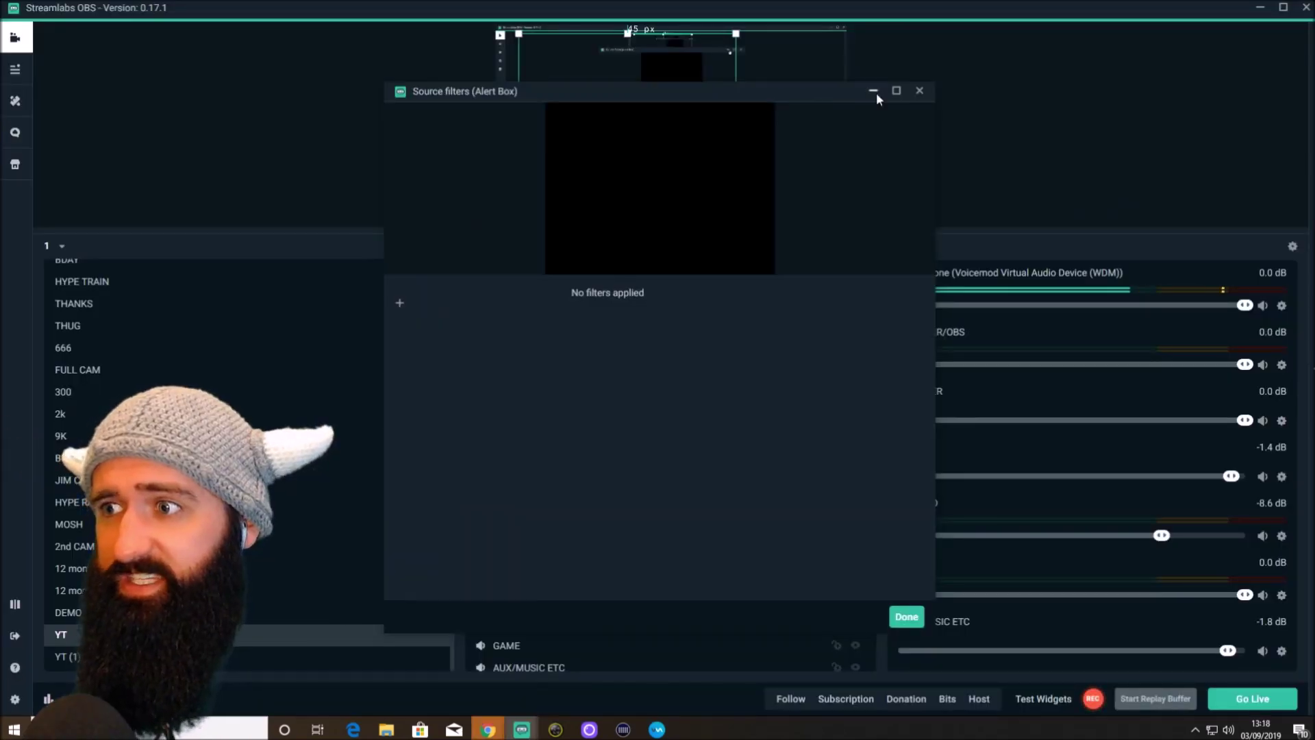
left_click(917, 92)
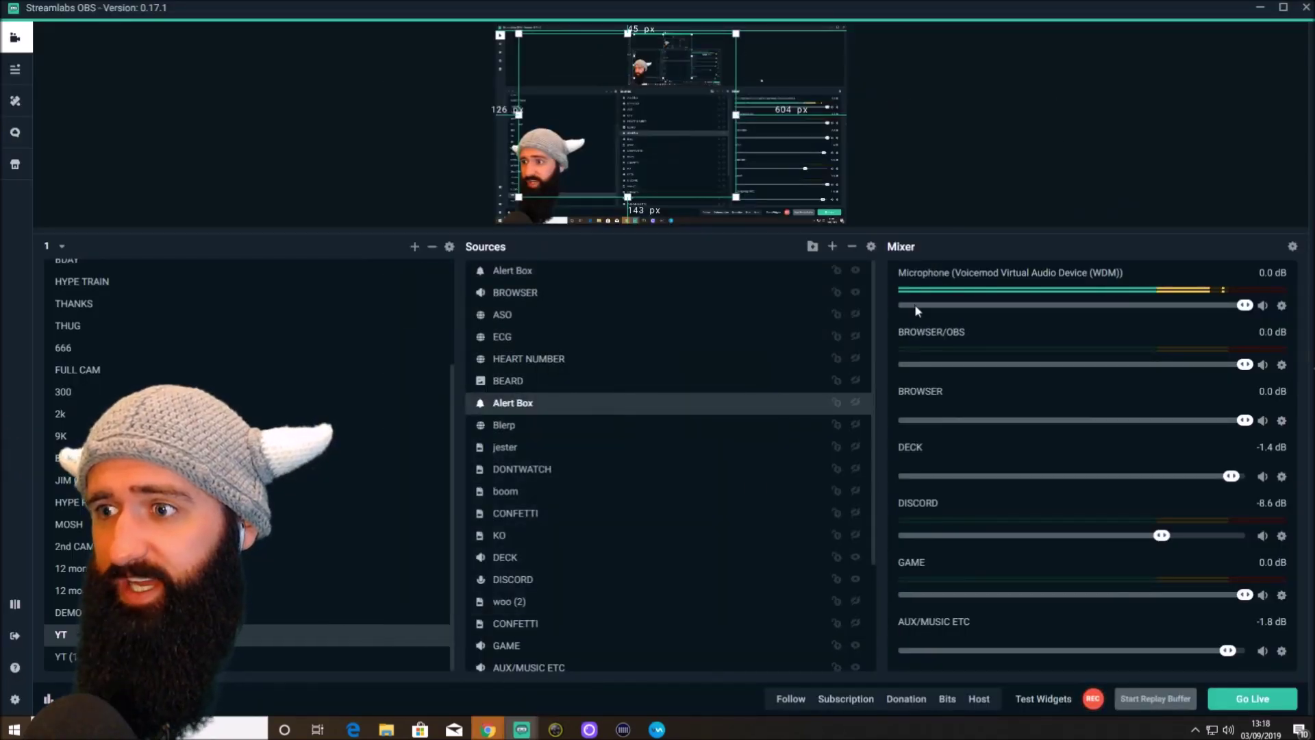
- Snap Chrome maximized over Streamlabs OBS and show StreamElements' My overlays page
mouse_move(487, 728)
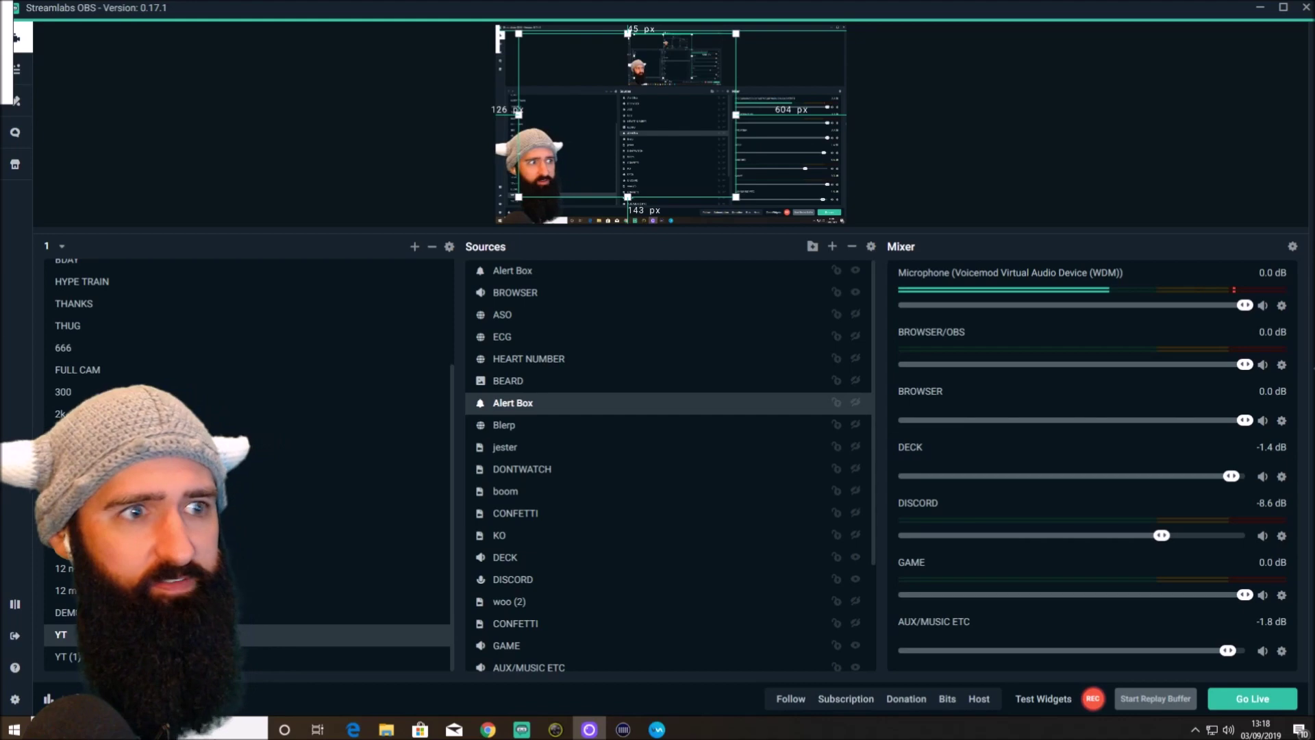
left_click_drag(0, 198, 868, 1)
left_click(432, 8)
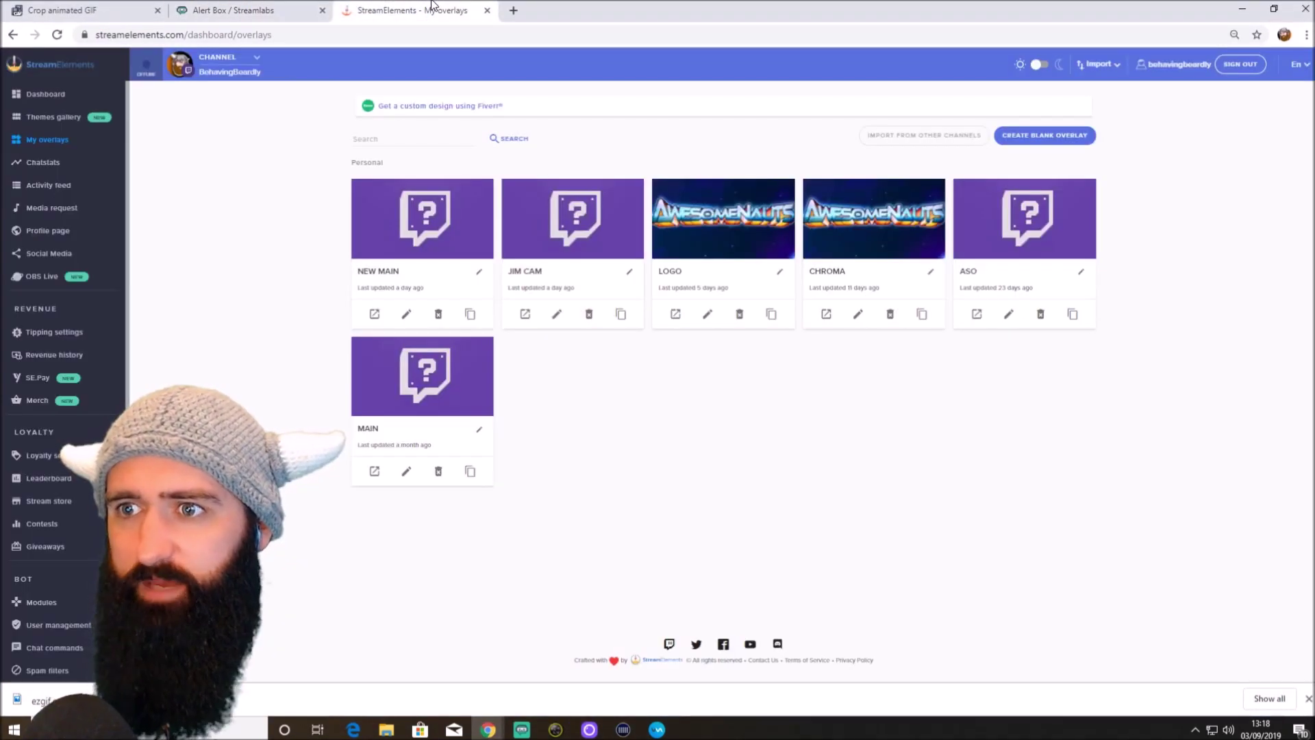
- Open NEW MAIN's follower alert settings in StreamElements, then return to ezgif's crop page
left_click(406, 315)
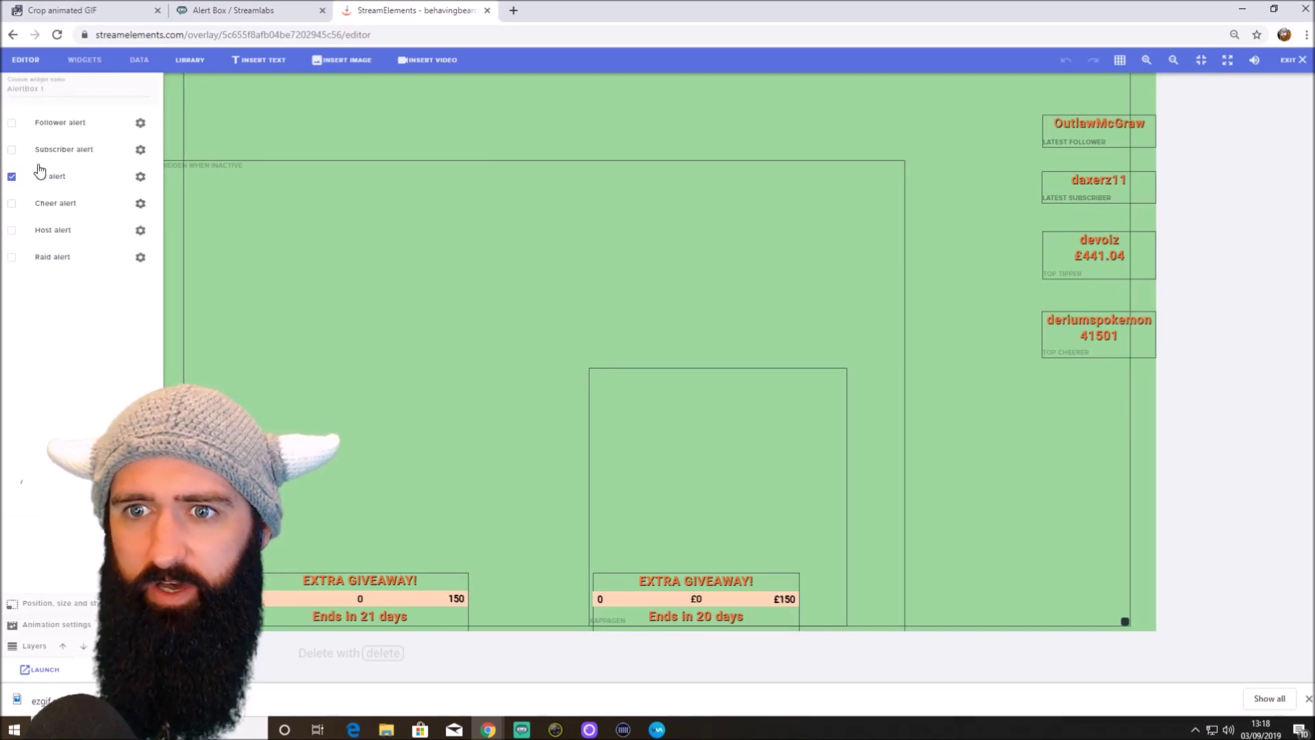
left_click(139, 129)
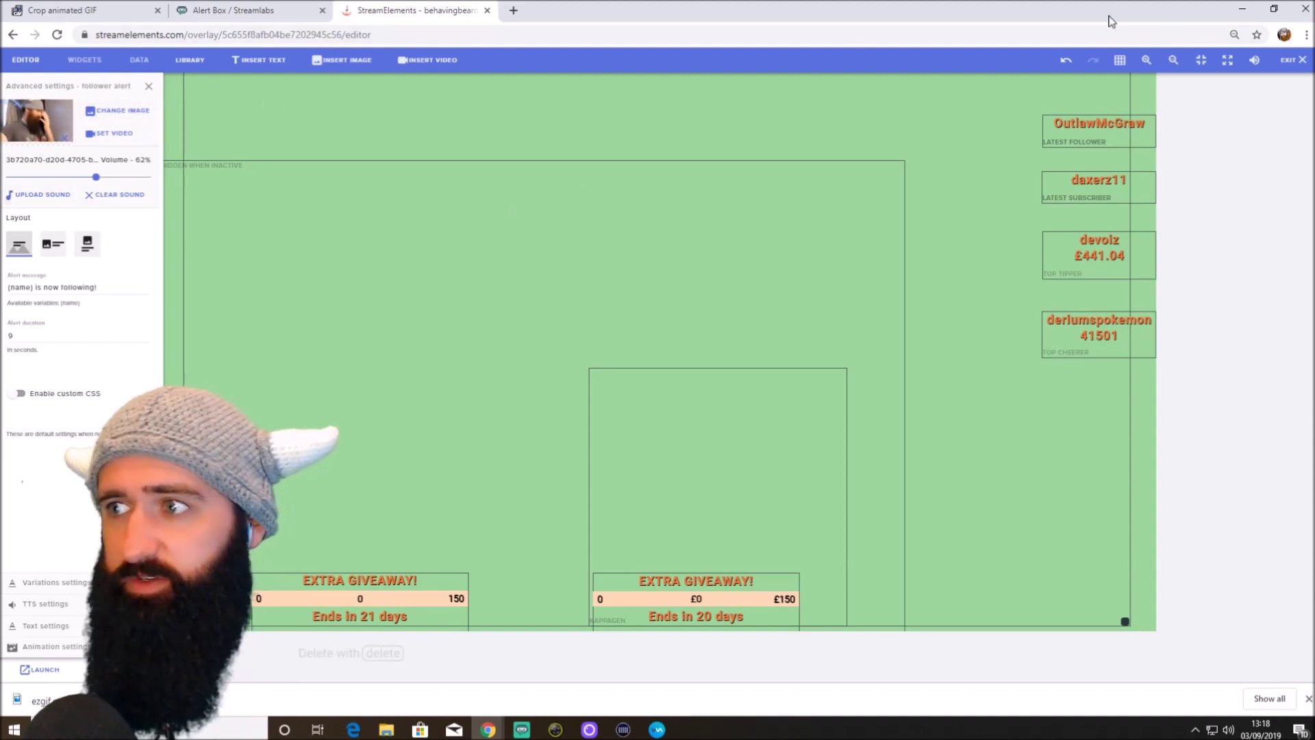
left_click(69, 10)
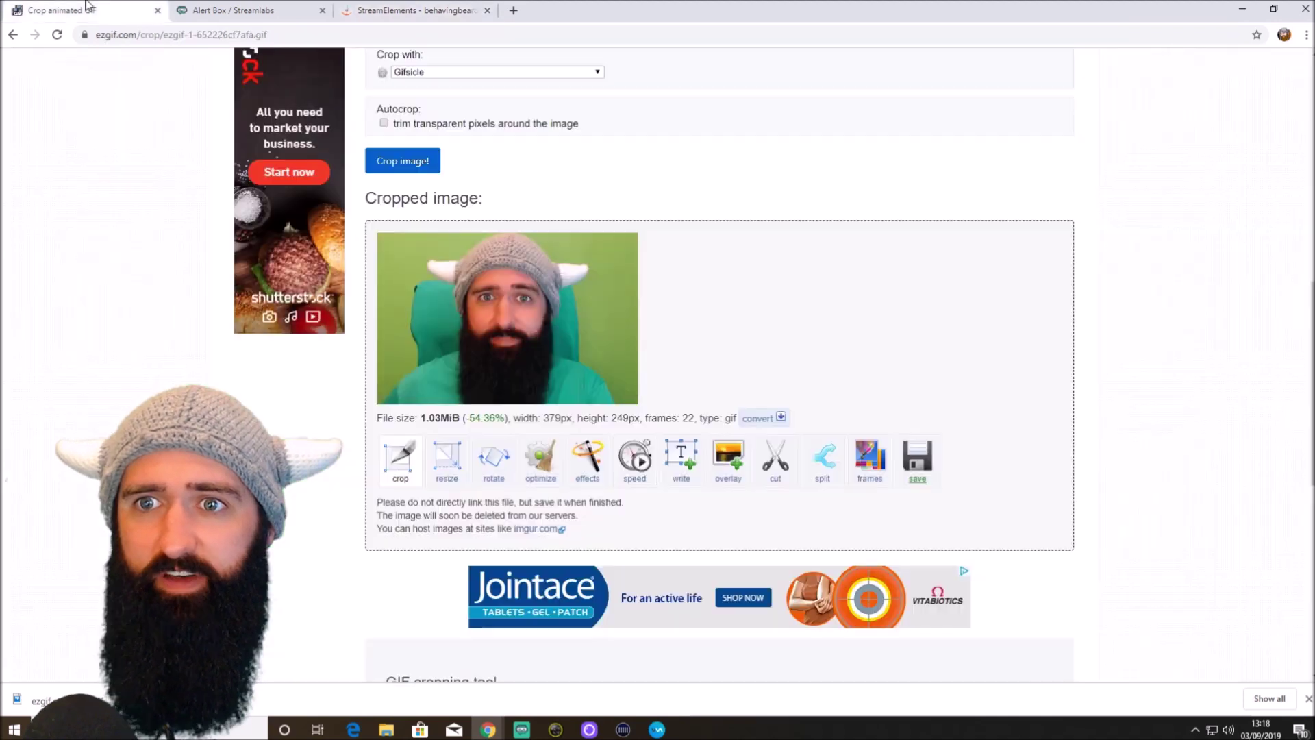
scroll(826, 565, "up", 7)
mouse_move(522, 729)
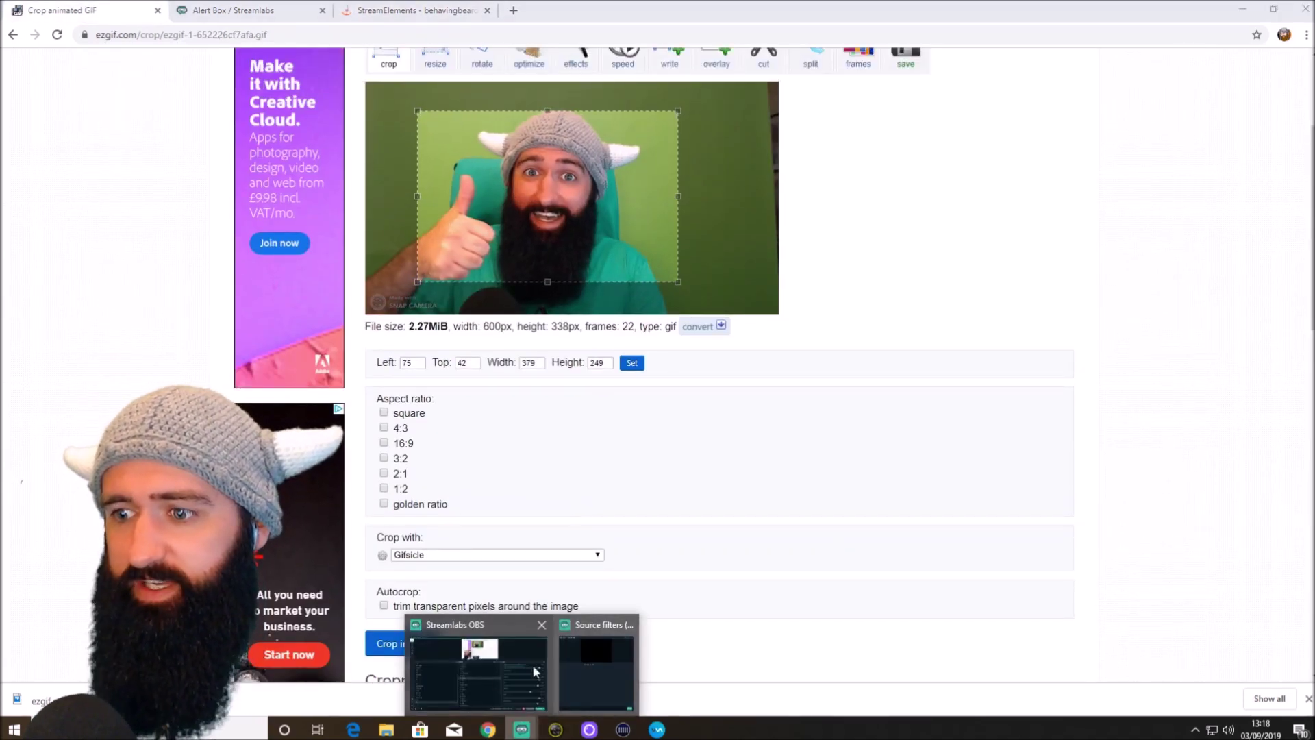
left_click(479, 661)
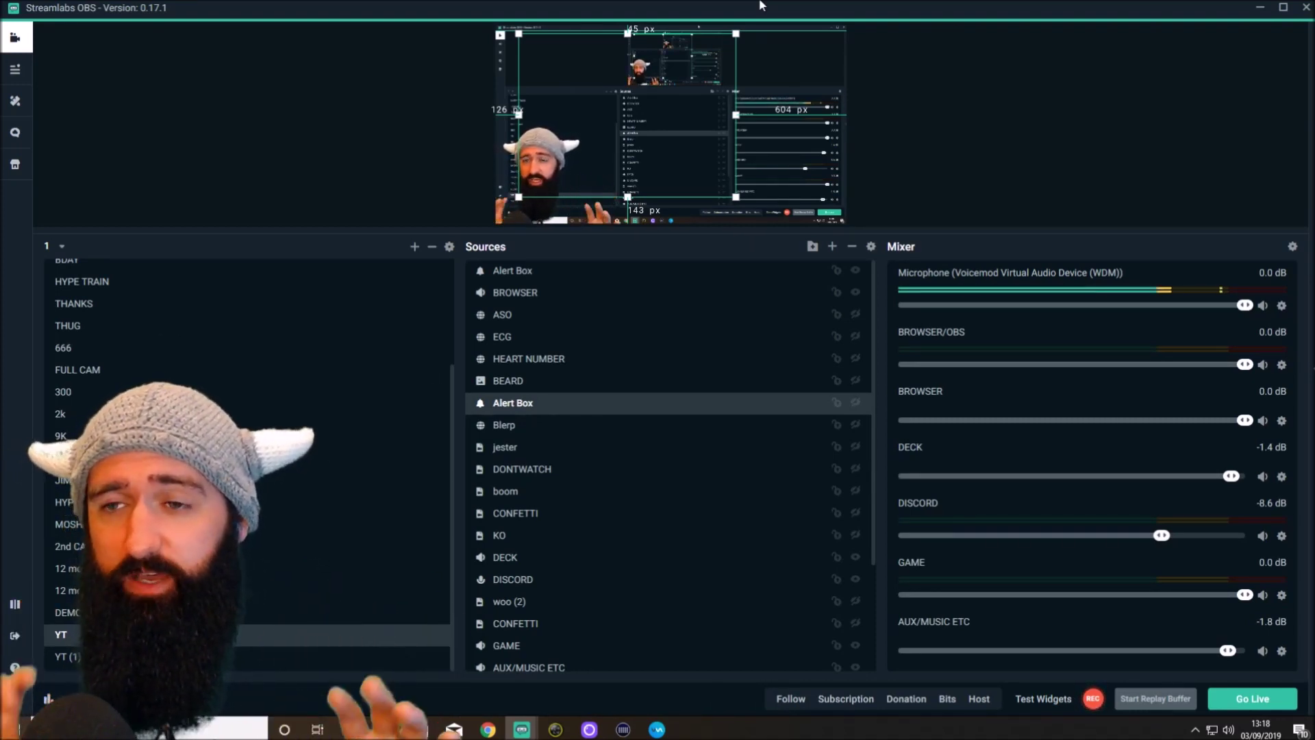
mouse_move(488, 728)
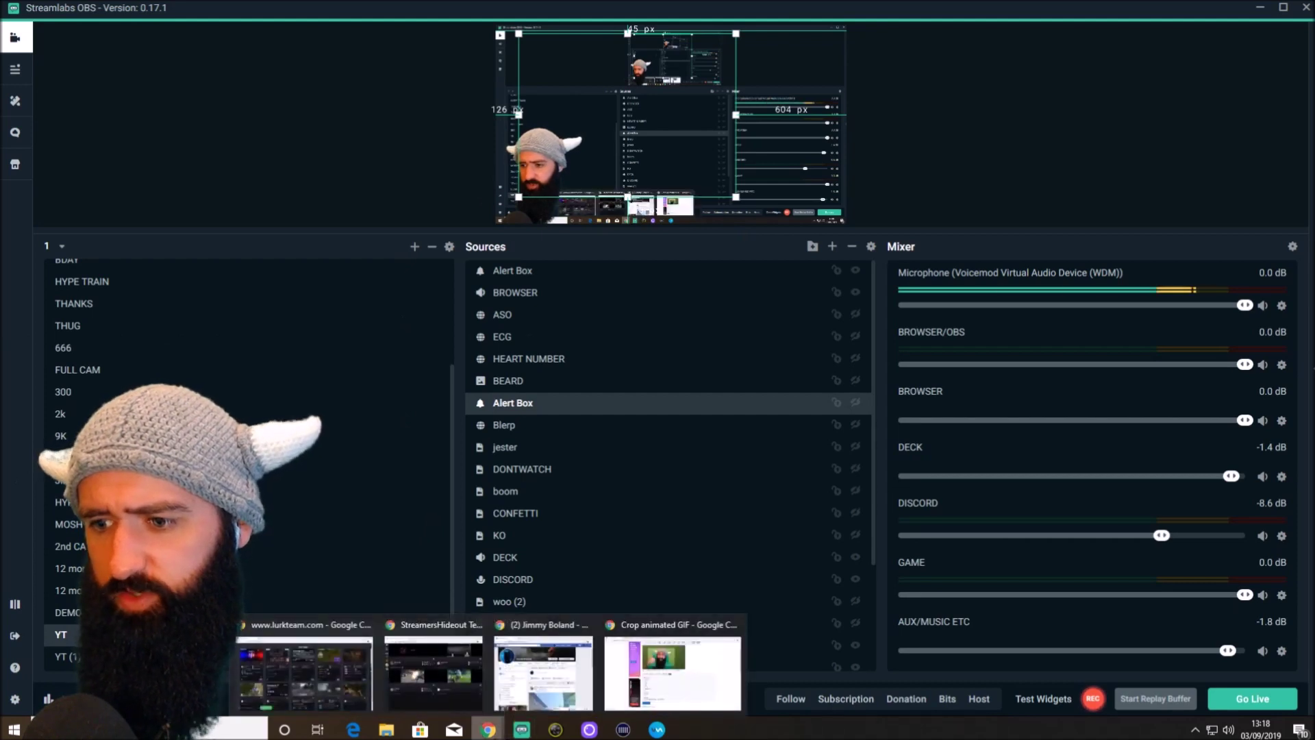
left_click(647, 660)
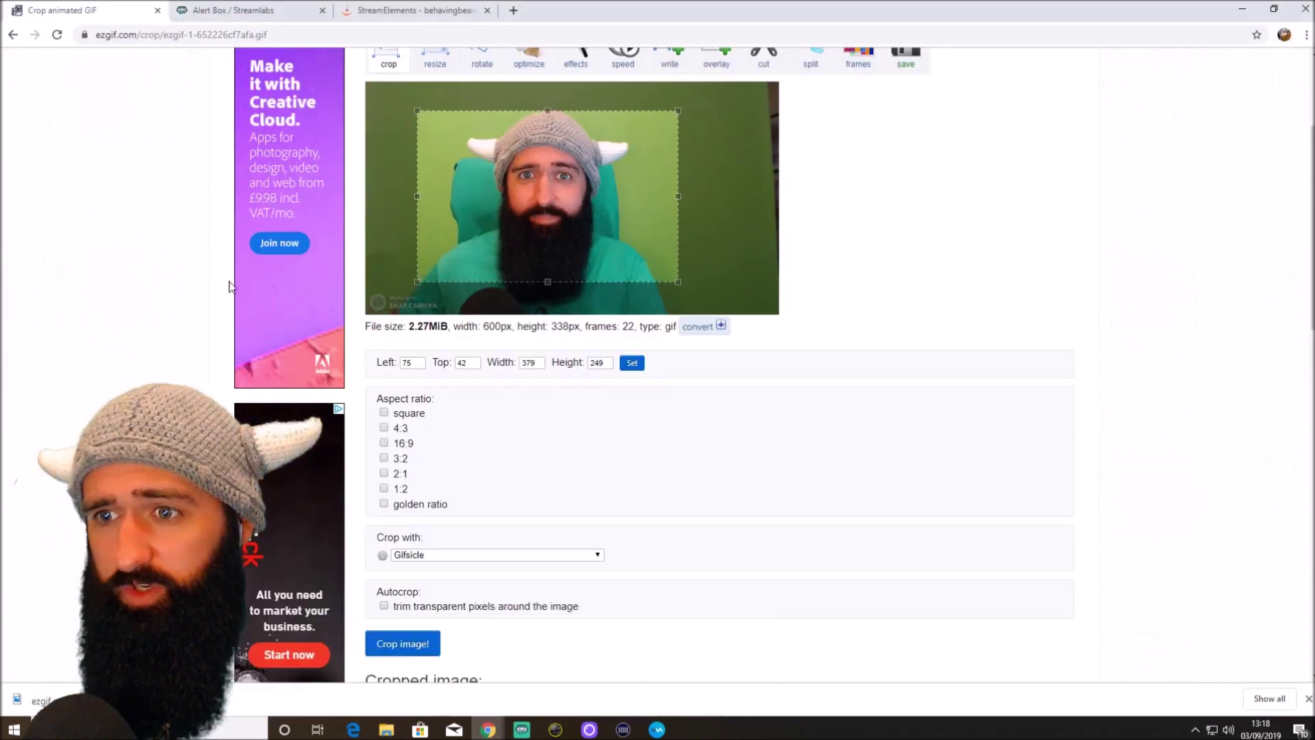
left_click(520, 31)
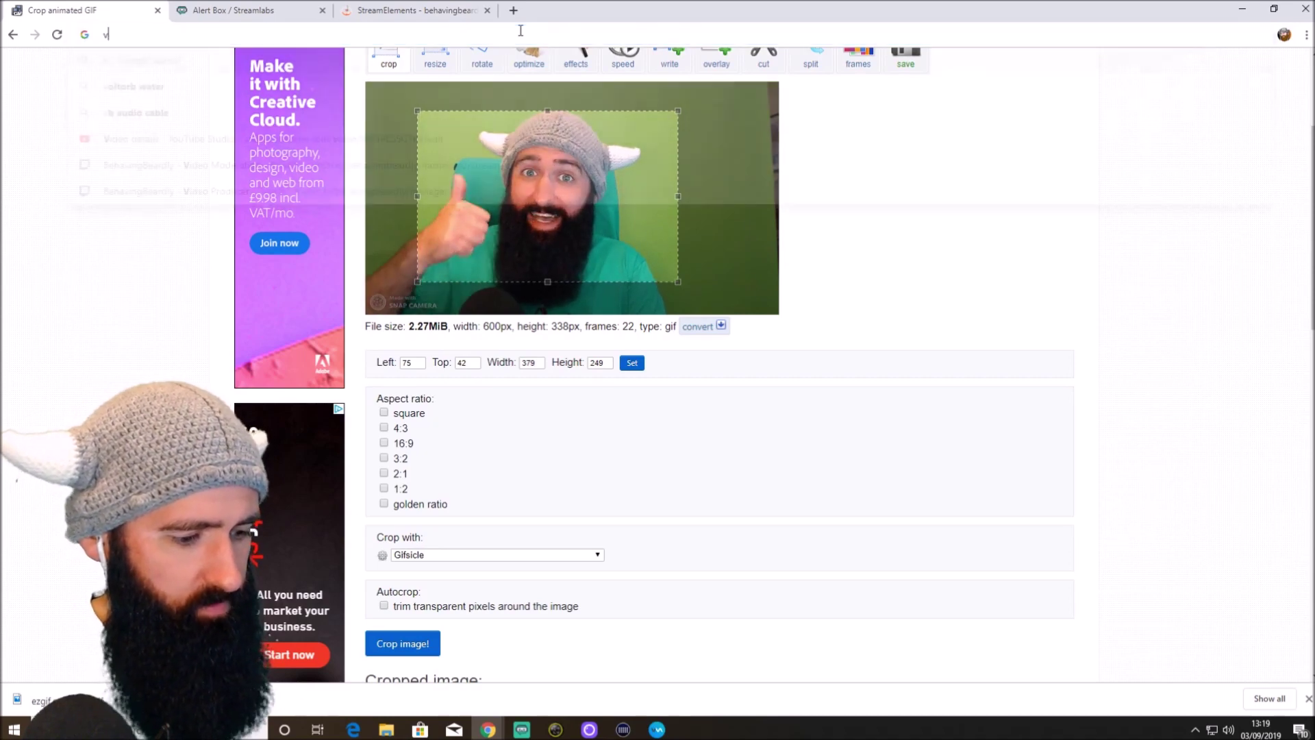
type("vide")
- Search the web for 'mp4 to mp3' to reach OnlineVideoConverter's conversion page
key("BackSpace")
key("BackSpace")
key("BackSpace")
key("BackSpace")
key("BackSpace")
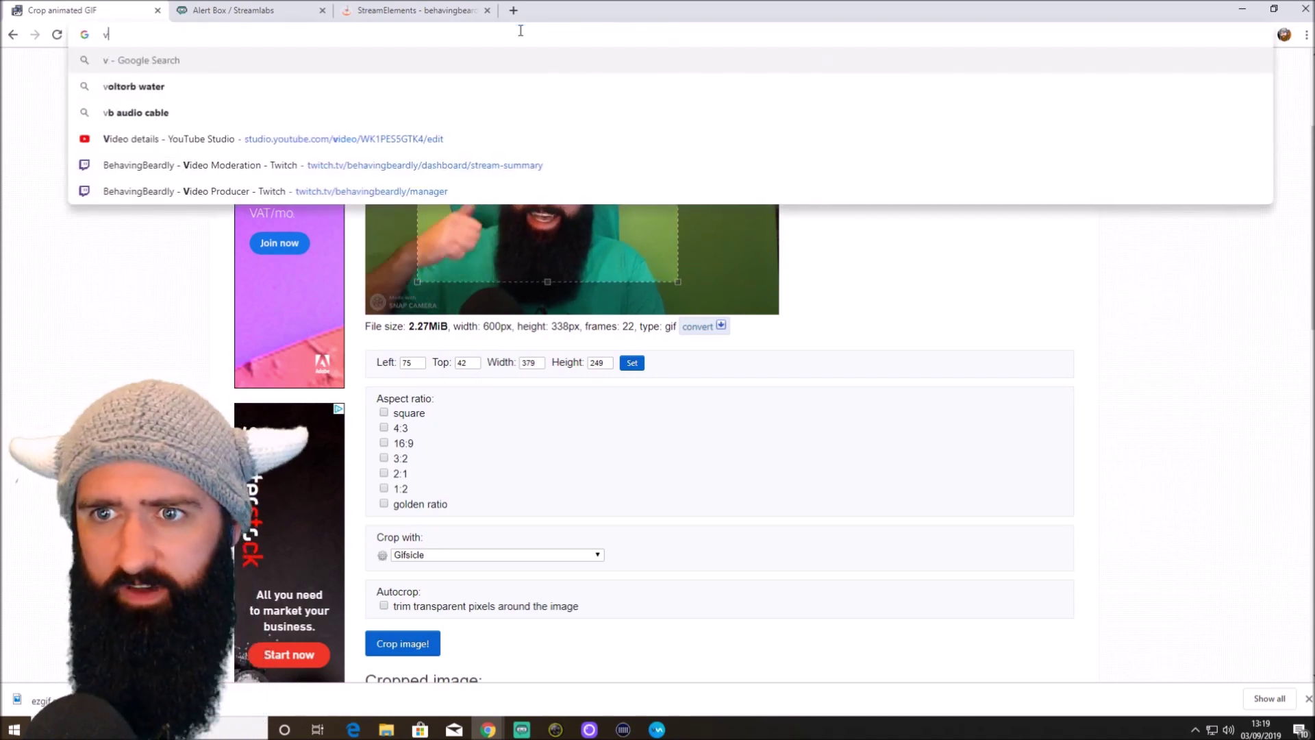
type("mp4 ")
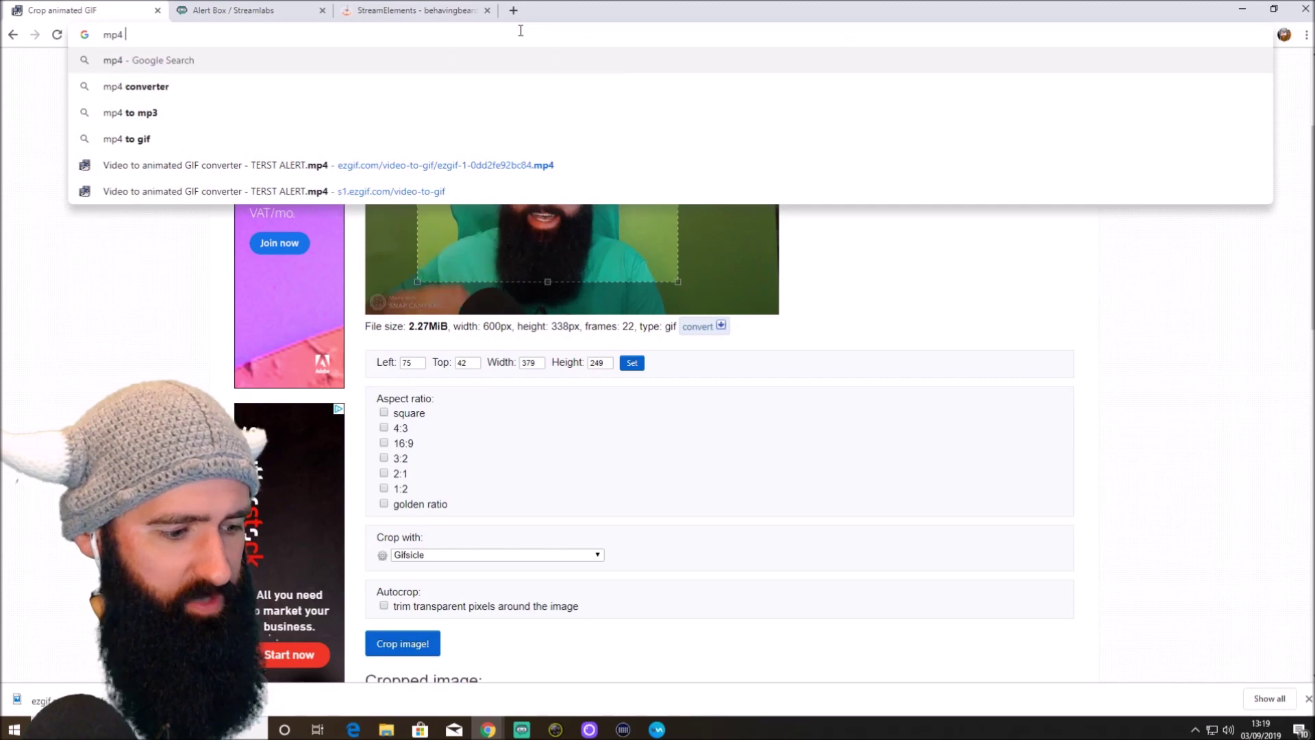
type("to mp")
type("3")
key("Return")
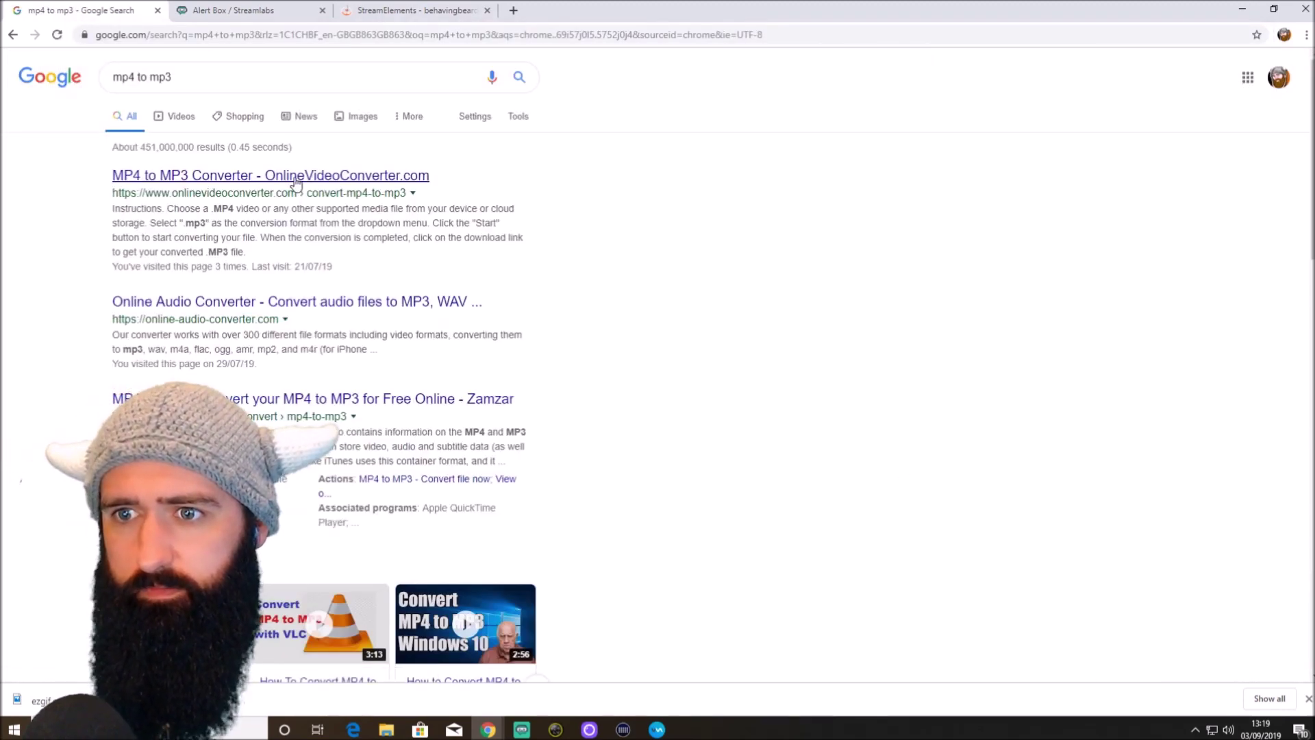
scroll(298, 185, "down", 5)
scroll(321, 194, "up", 5)
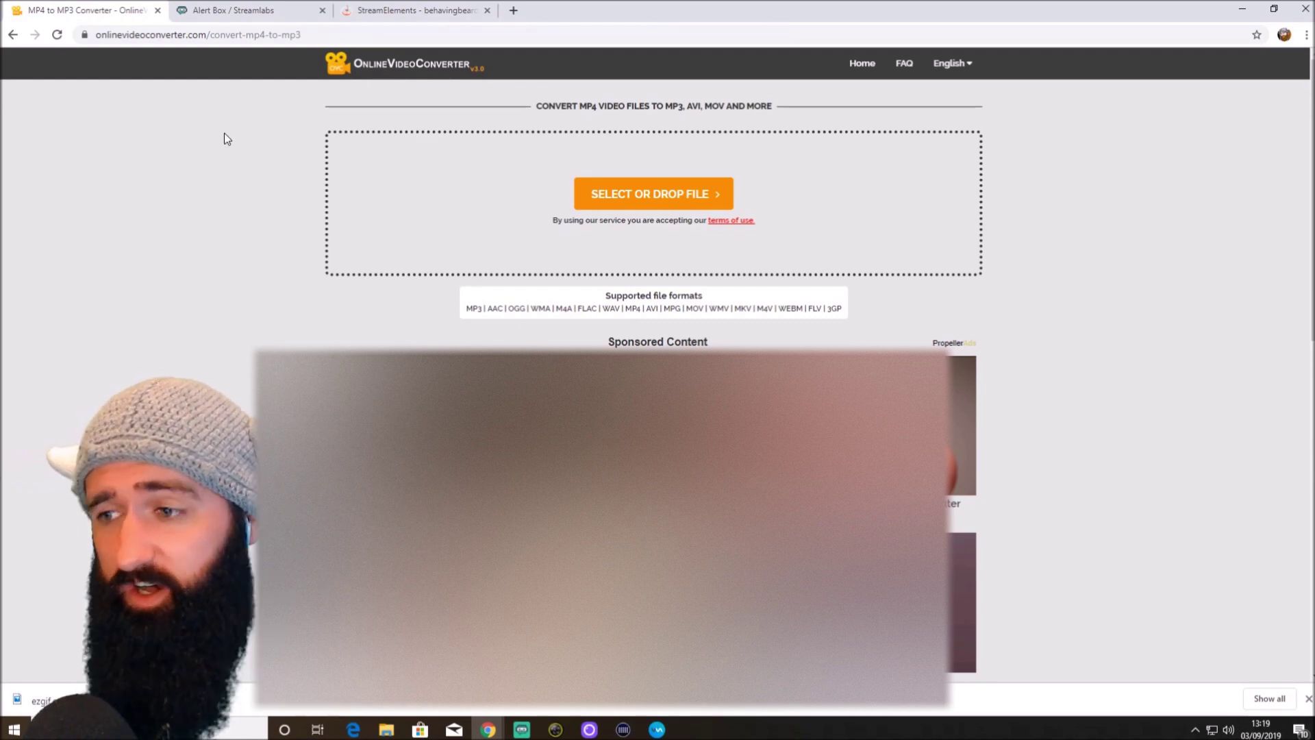
- Cancel the file chooser without picking a video, then return to Streamlabs' alert settings
left_click(626, 192)
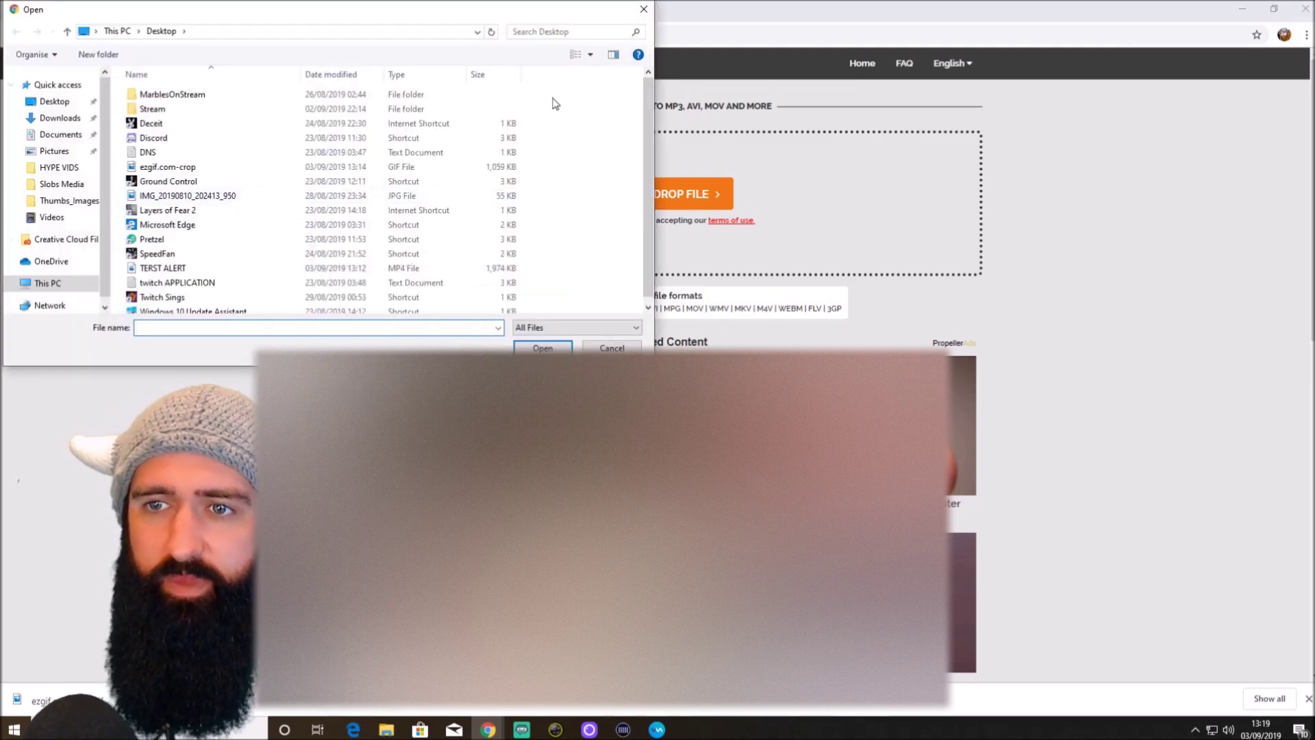
left_click(644, 8)
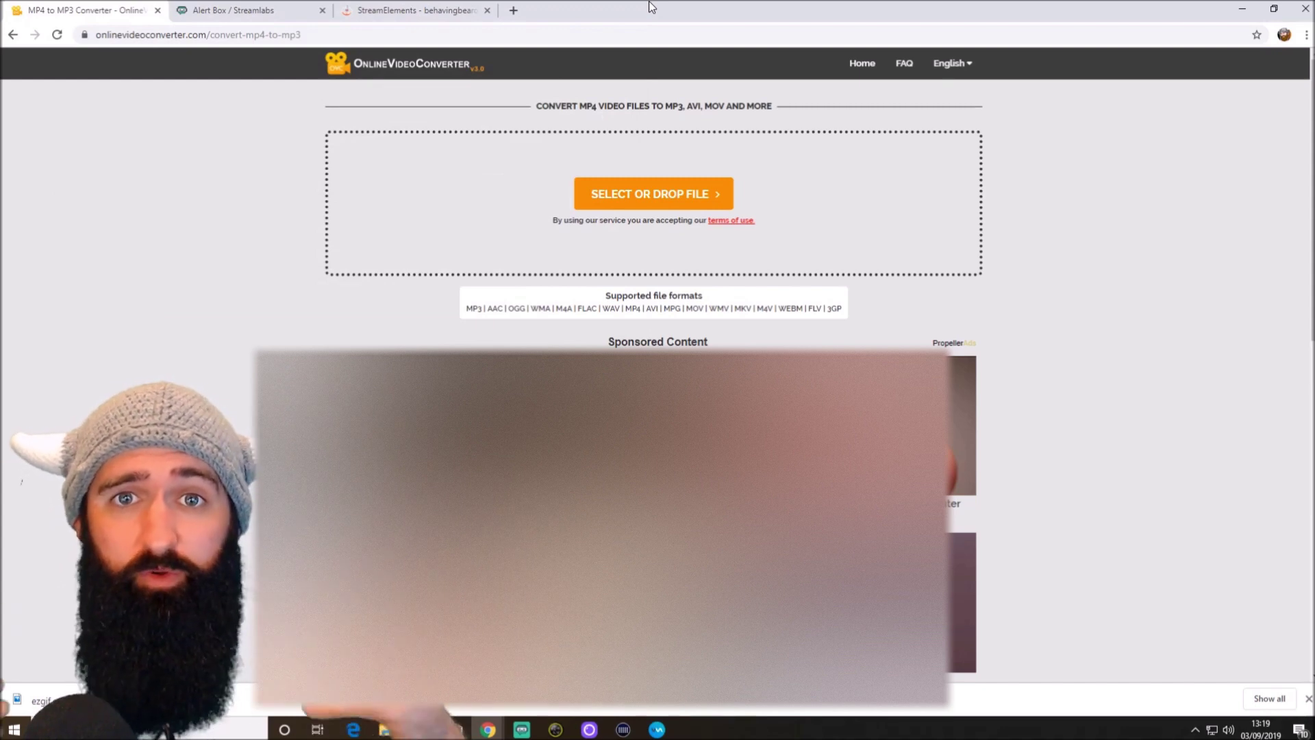
left_click(255, 8)
- Bring the Streamlabs OBS desktop app back to the front from the taskbar
scroll(646, 328, "up", 3)
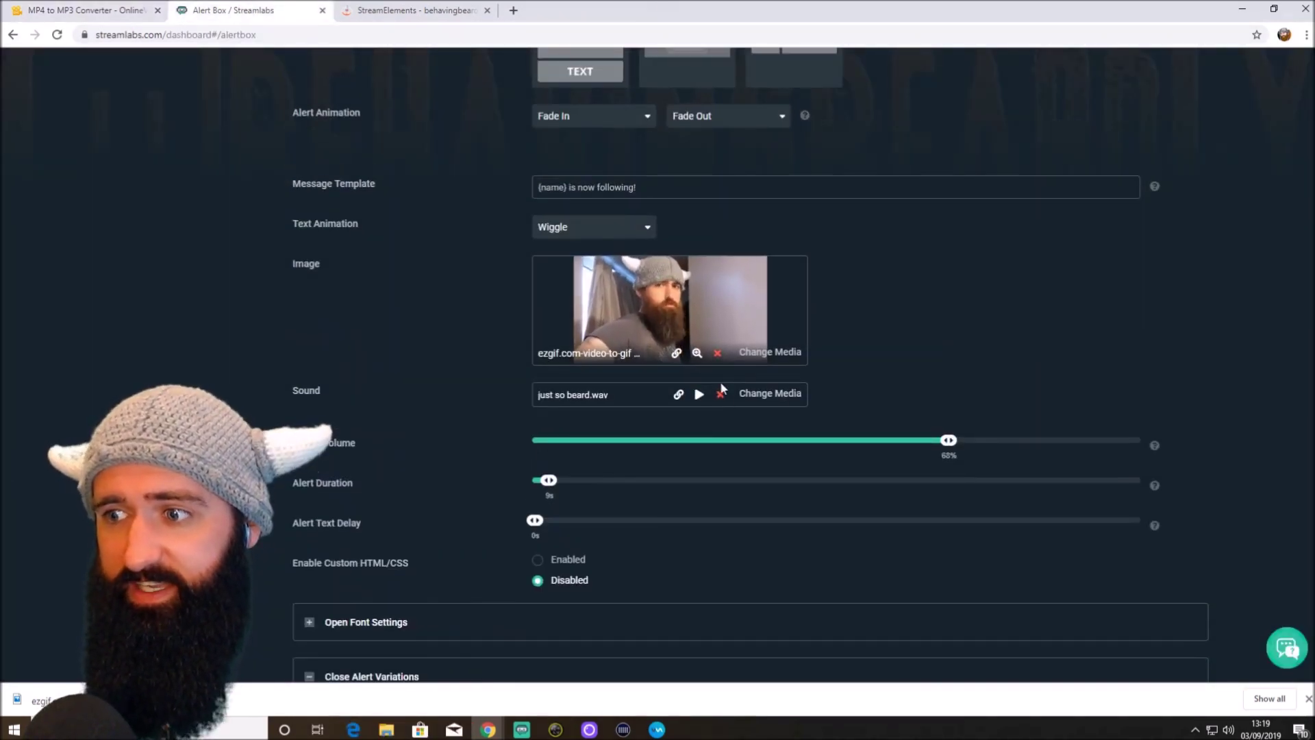
mouse_move(521, 729)
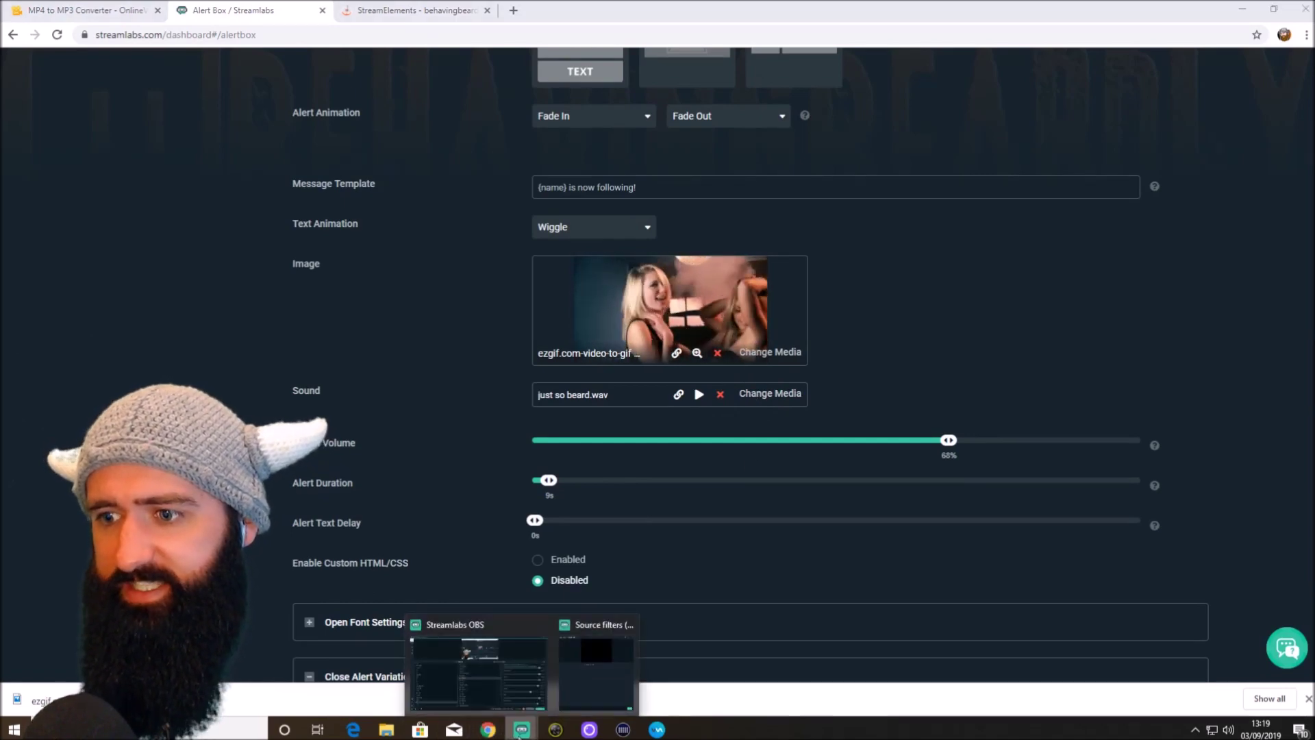
left_click(494, 680)
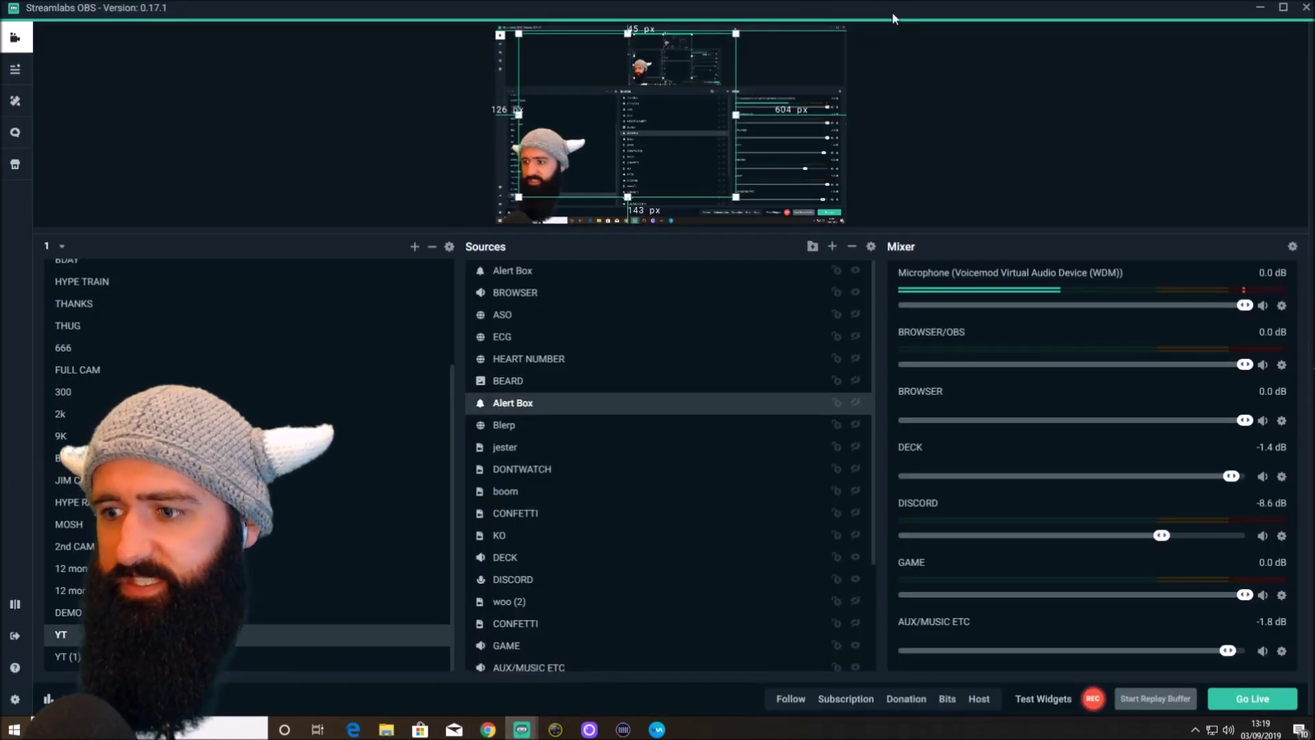